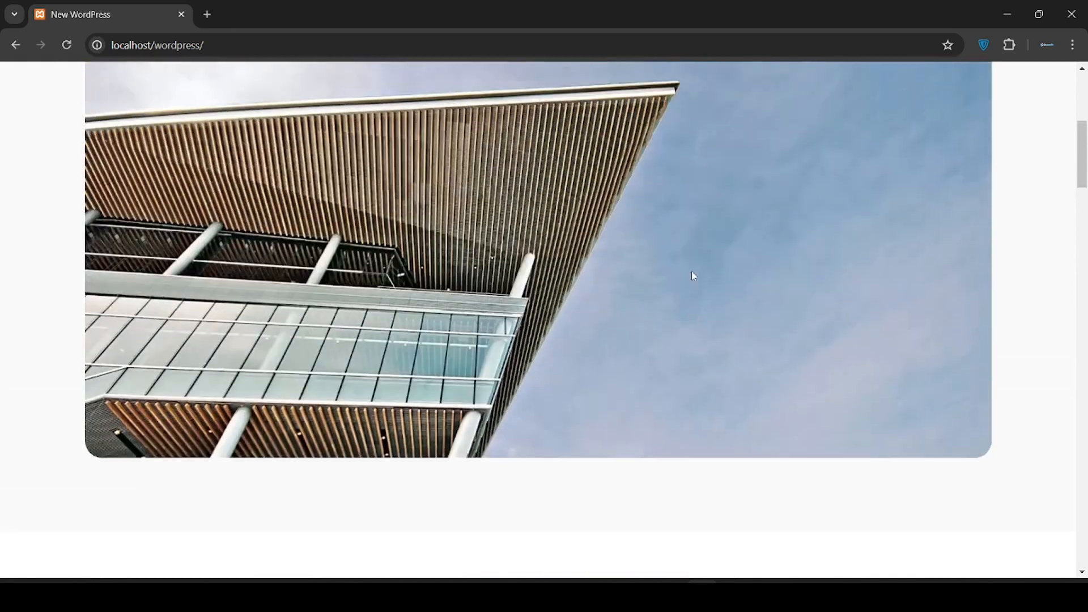
pyautogui.scroll(2, 693, 276)
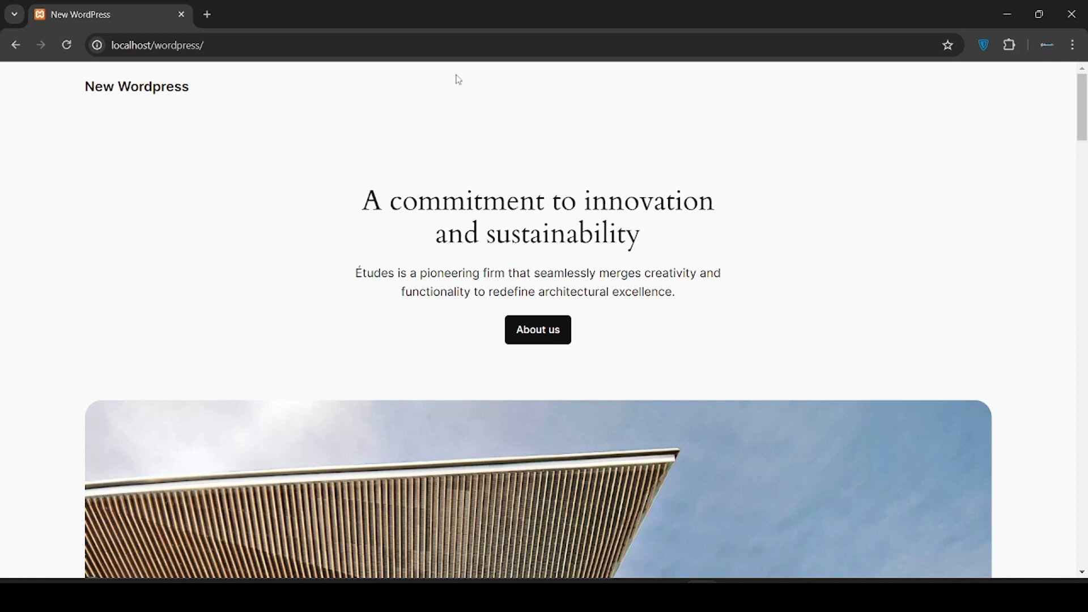
# Load the site's wp-admin address and log in with the saved username and the account password
pyautogui.click(426, 47)
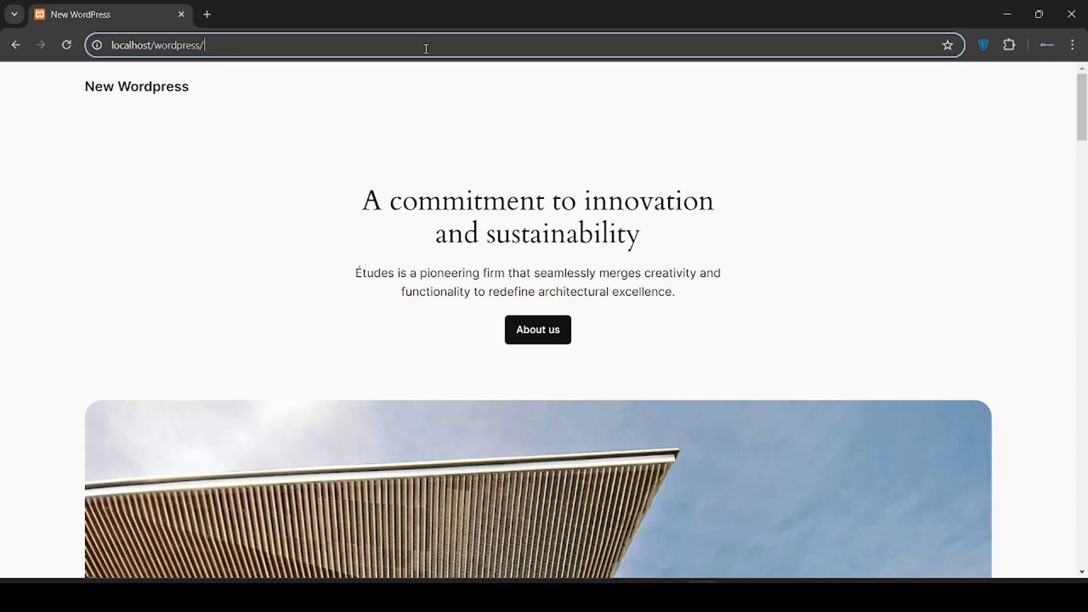
pyautogui.write('wp')
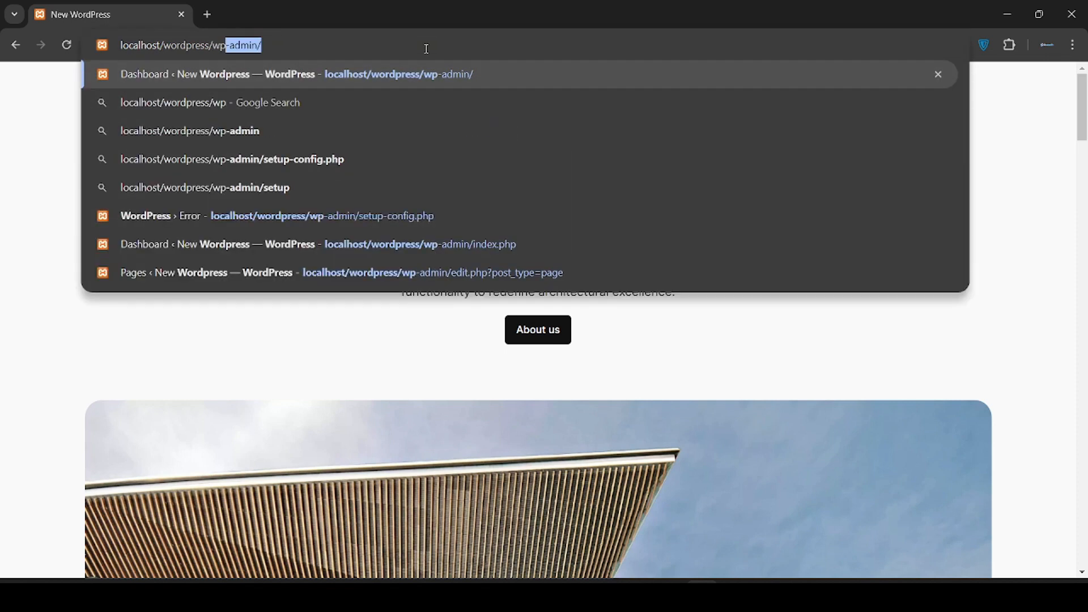
pyautogui.press('Return')
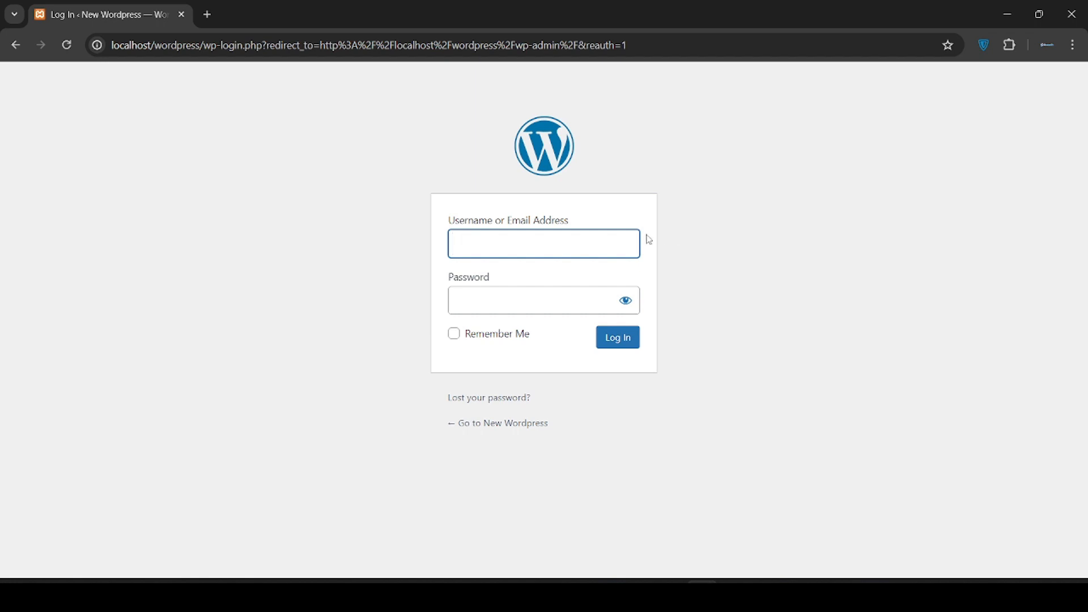
pyautogui.click(562, 246)
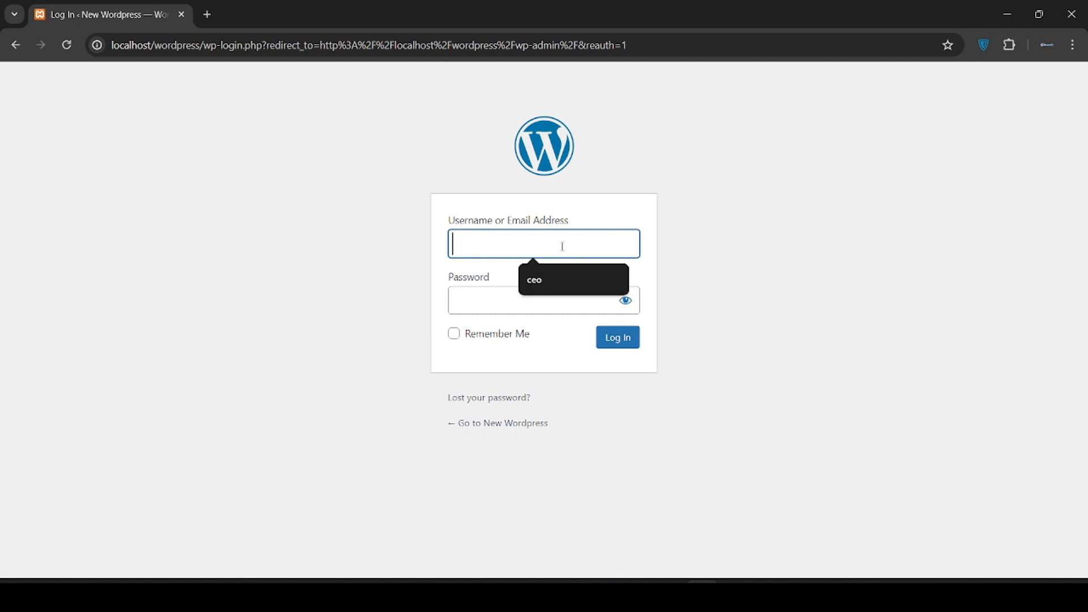
pyautogui.click(543, 277)
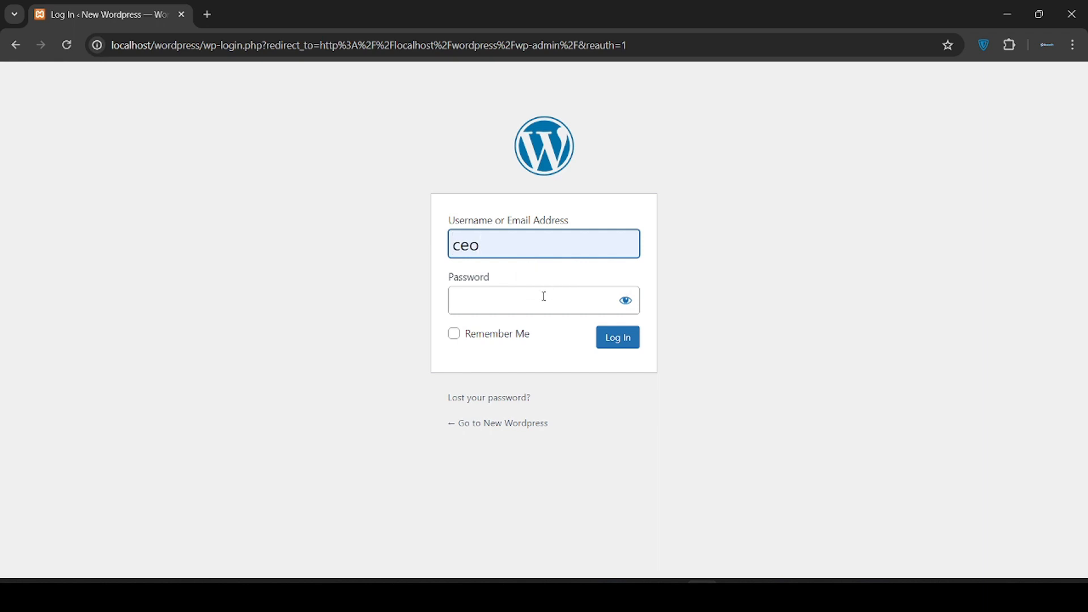
pyautogui.click(498, 308)
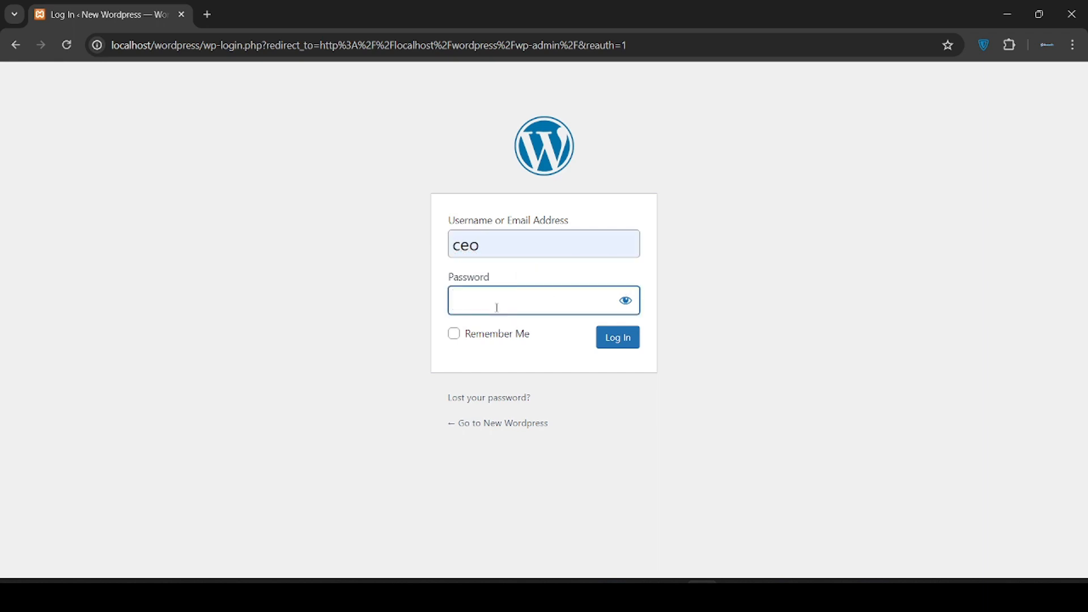
pyautogui.write('12345678901')
pyautogui.click(627, 342)
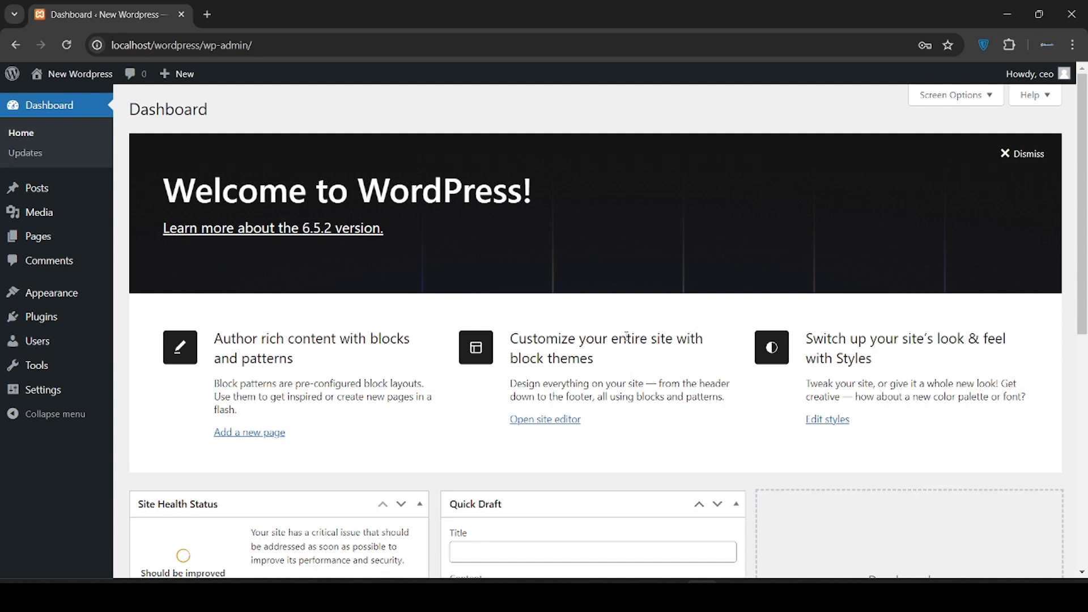
# Dismiss the browser password warning and hide all Dashboard boxes, including the Welcome banner
pyautogui.click(667, 239)
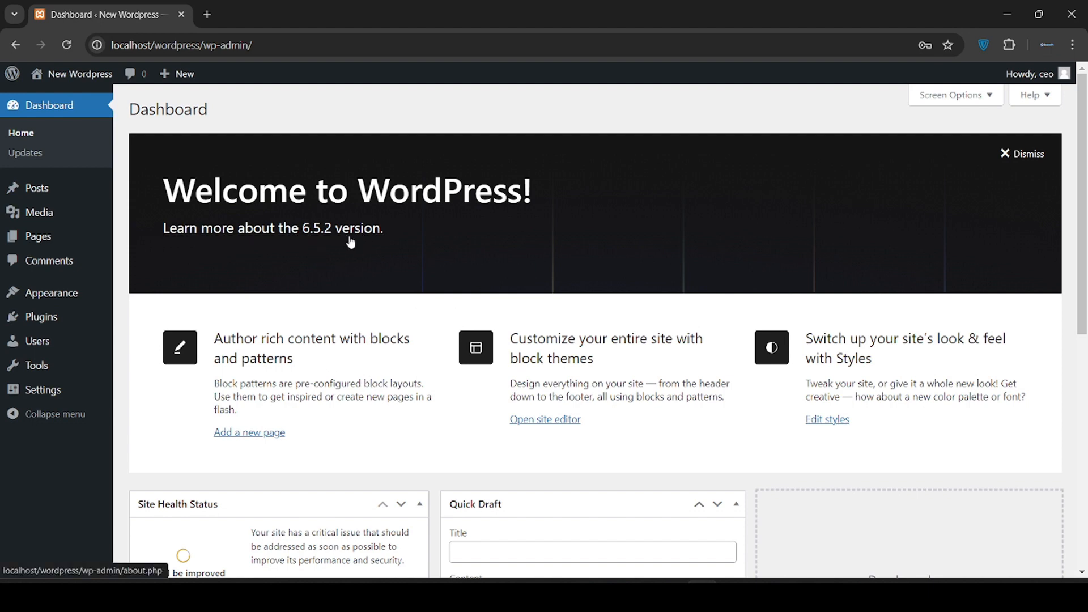
pyautogui.scroll(-1, 458, 306)
pyautogui.scroll(-4, 458, 306)
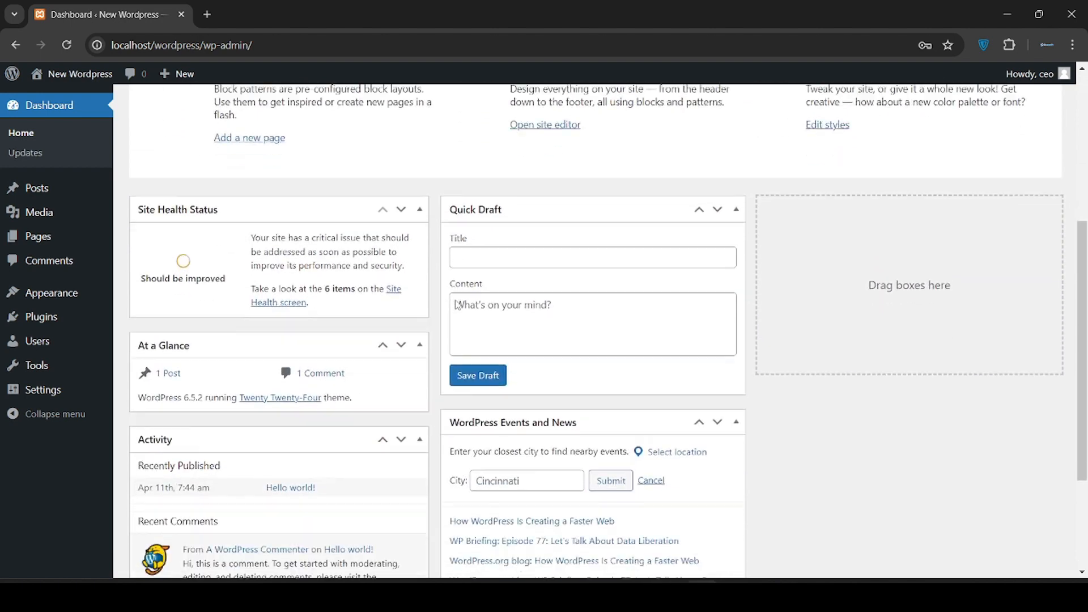
pyautogui.scroll(4, 456, 303)
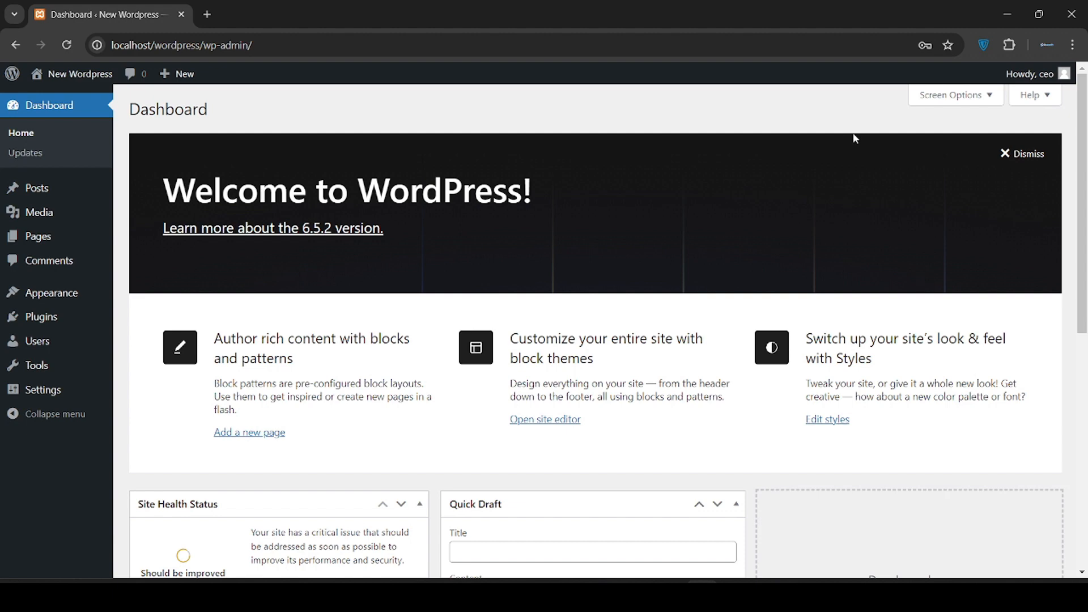
pyautogui.click(952, 96)
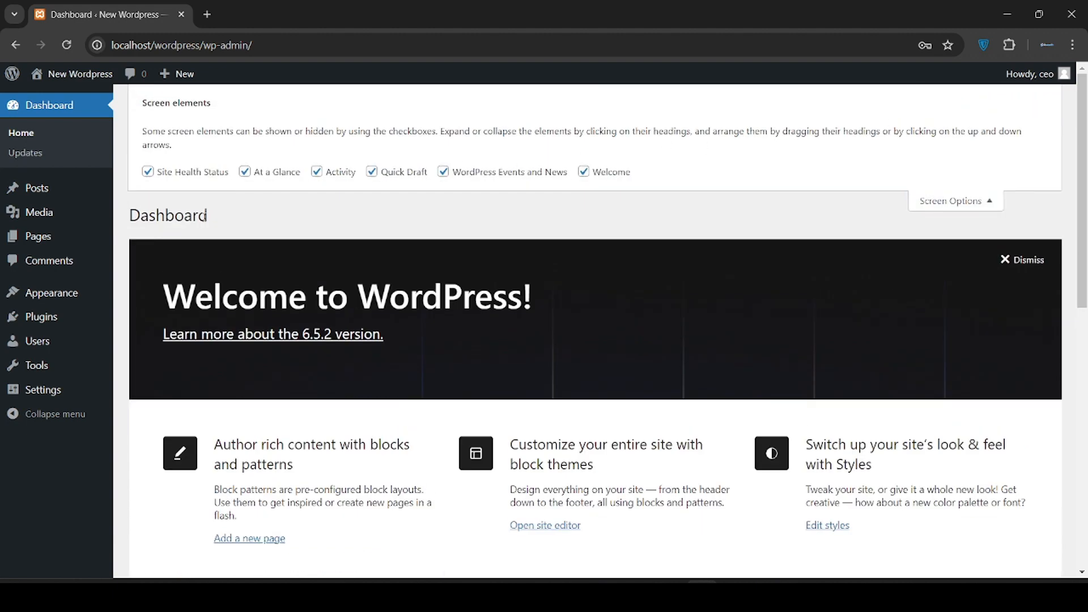
pyautogui.click(163, 177)
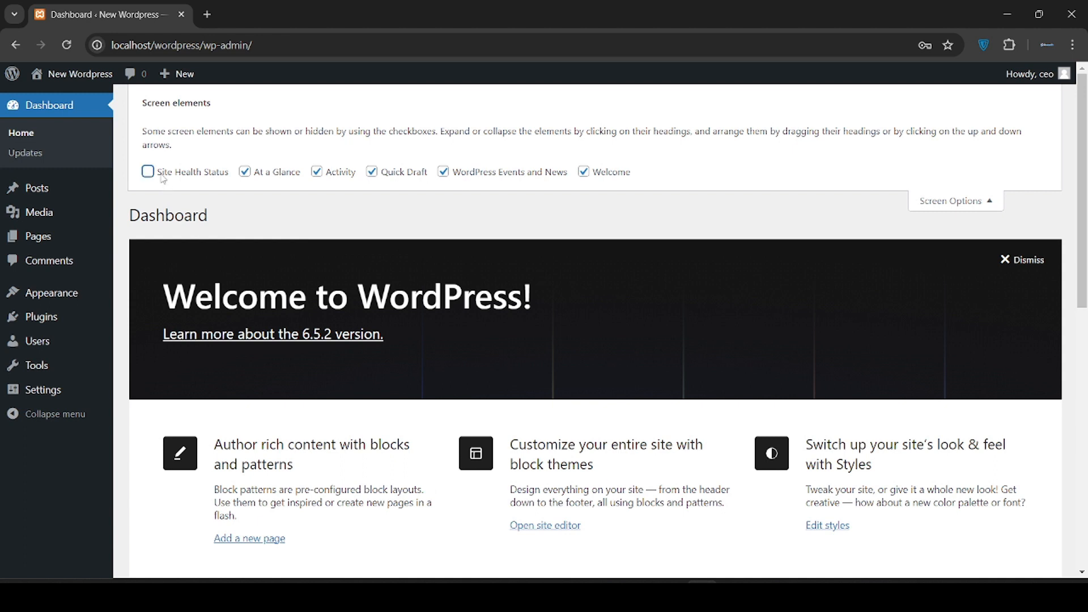
pyautogui.click(245, 173)
pyautogui.click(341, 173)
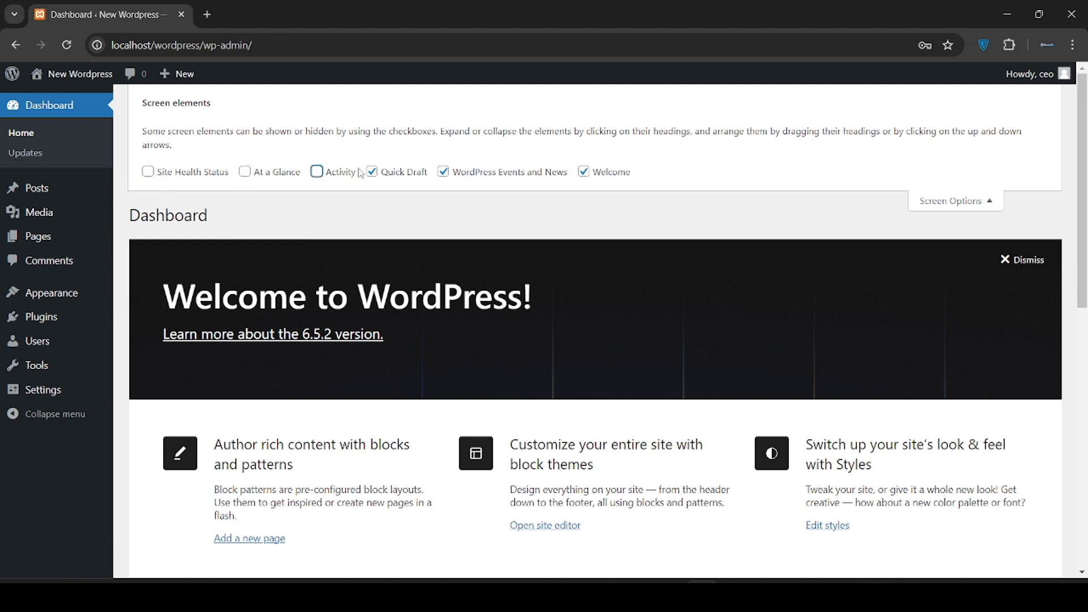
pyautogui.click(389, 173)
pyautogui.click(457, 171)
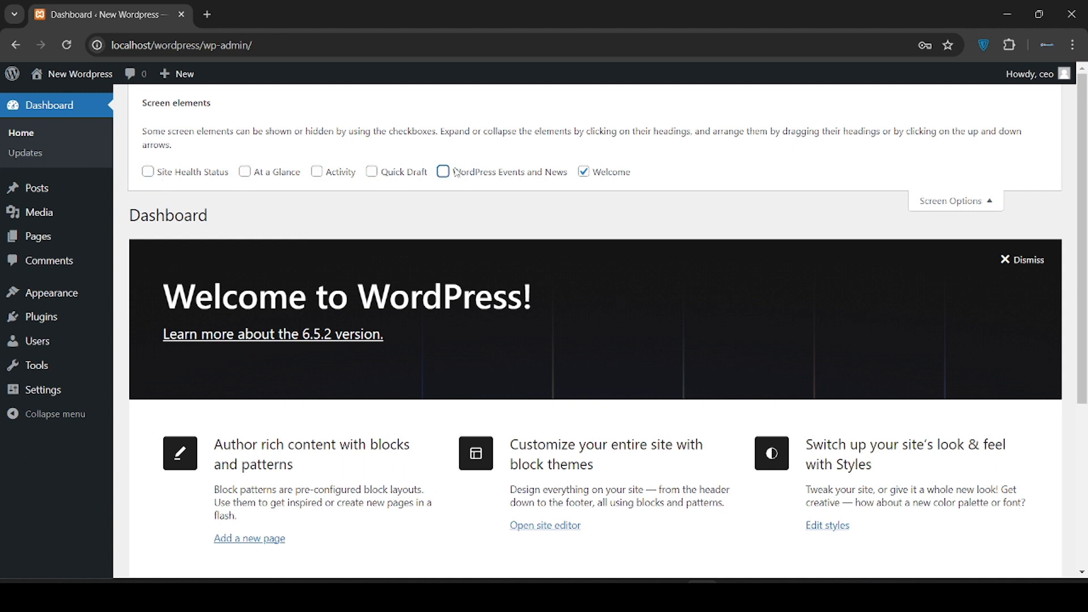
pyautogui.click(594, 172)
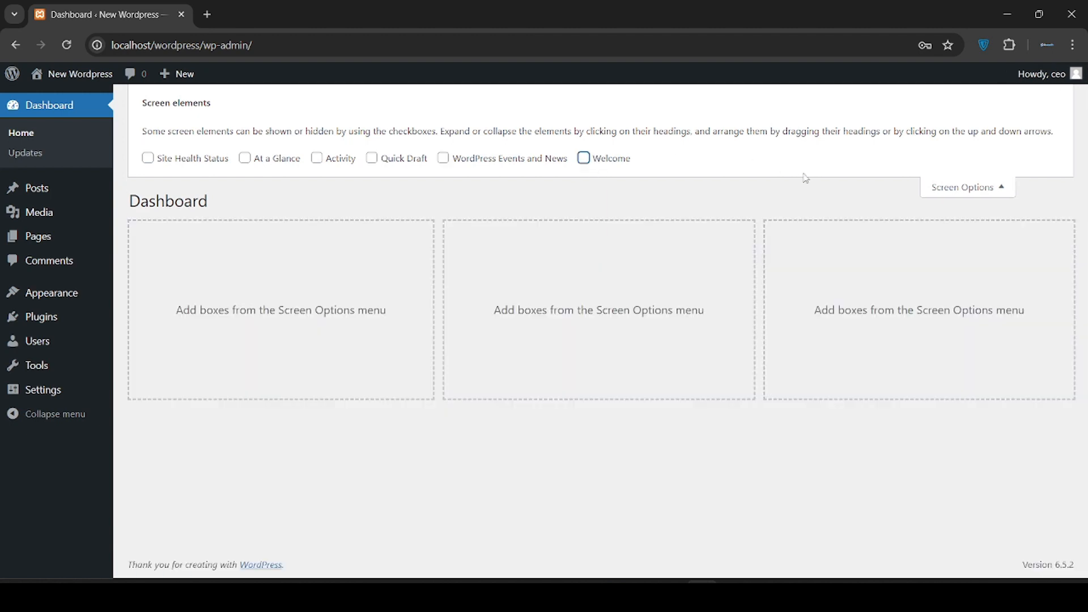
pyautogui.click(966, 185)
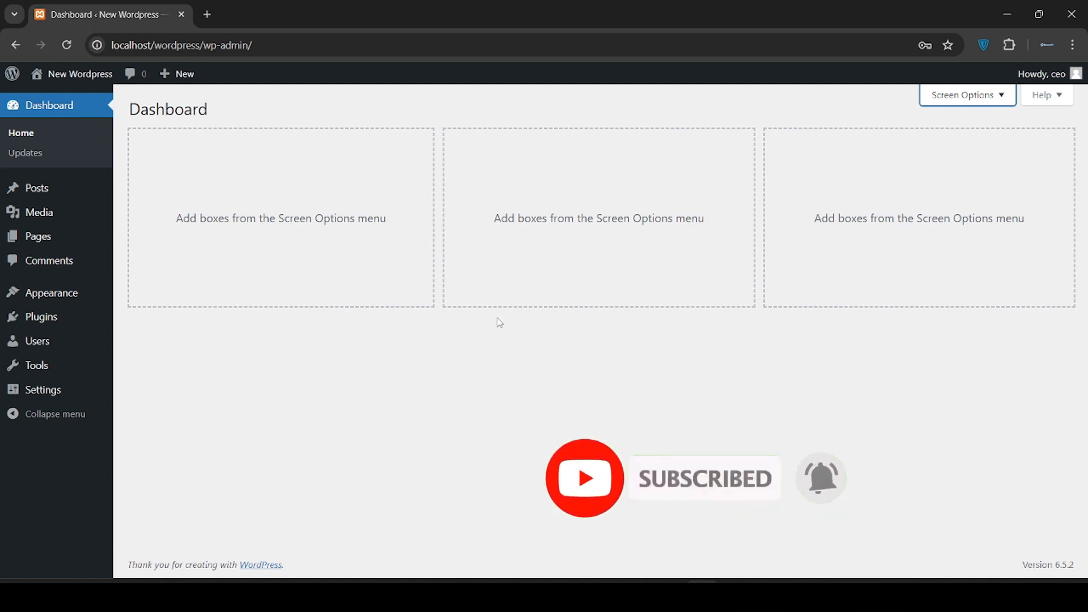
# Bring back only the Quick Draft box and put the cursor in its title field
pyautogui.click(959, 103)
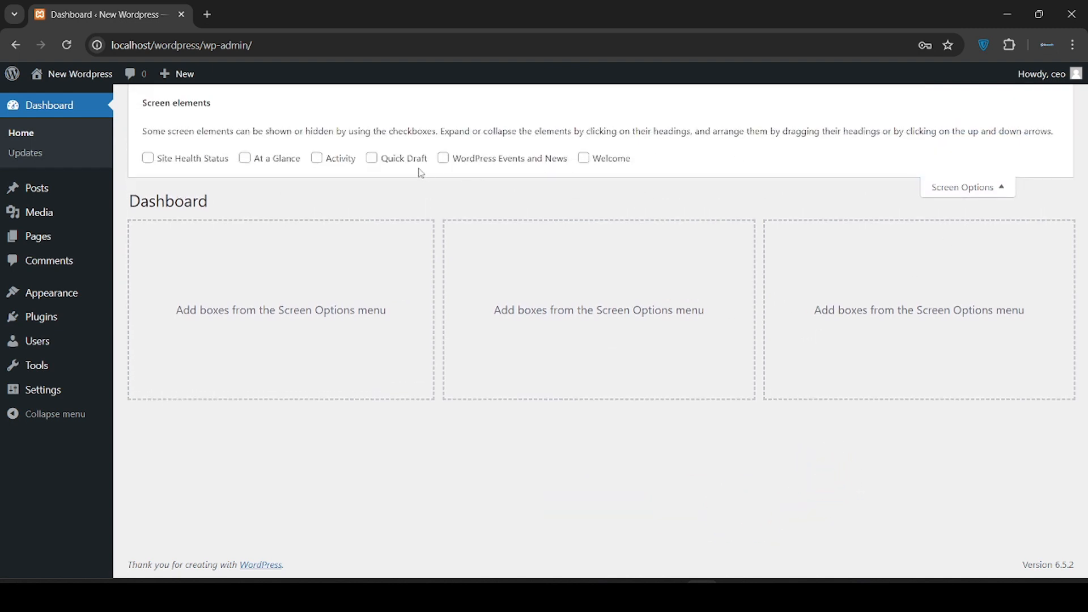
pyautogui.click(388, 161)
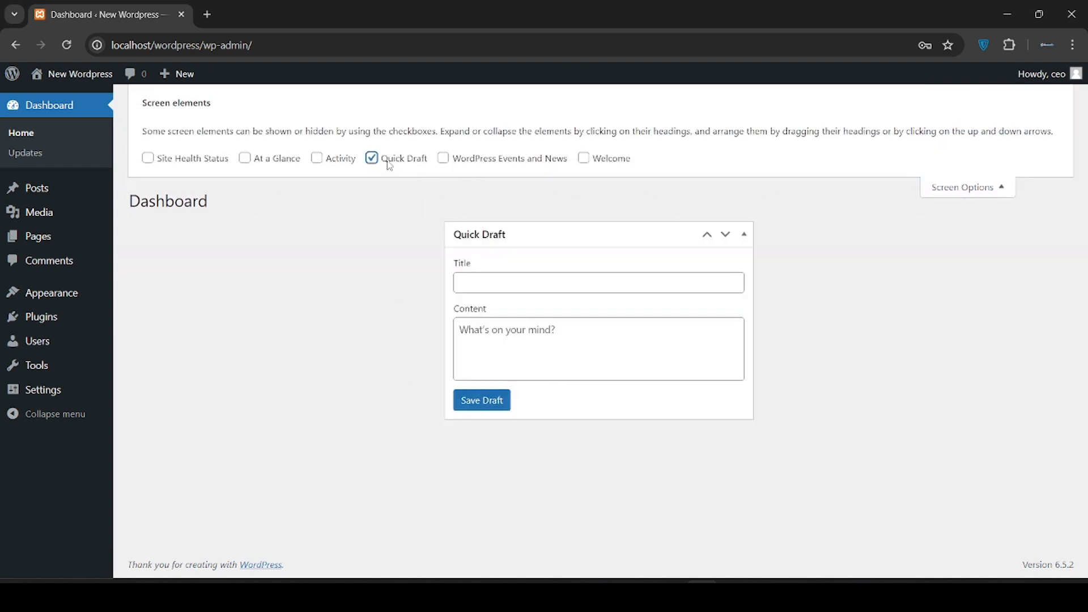
pyautogui.click(960, 189)
pyautogui.click(546, 190)
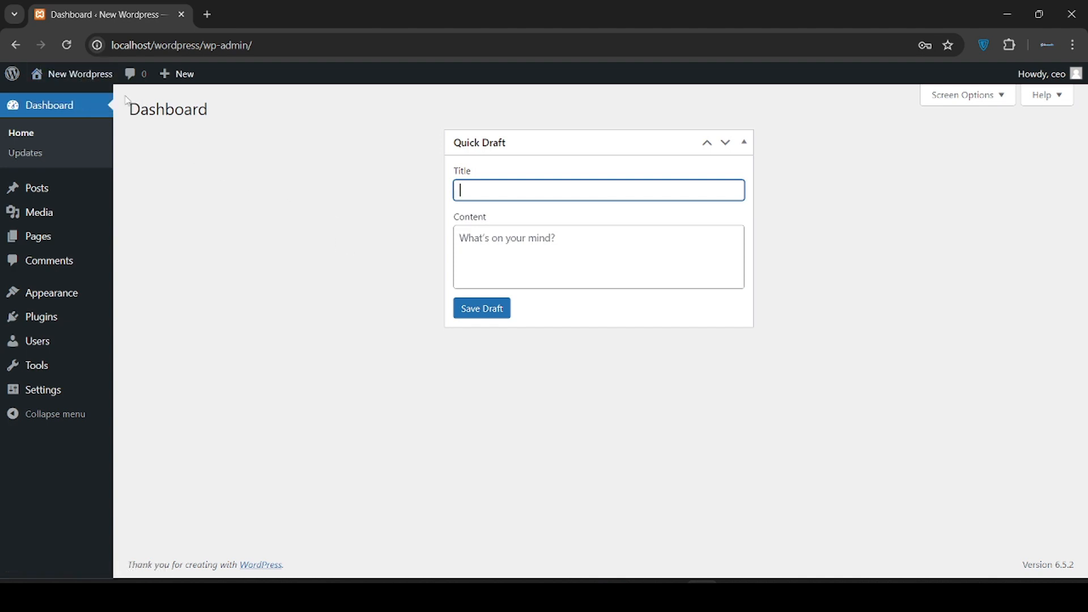
pyautogui.moveTo(65, 83)
pyautogui.moveTo(65, 189)
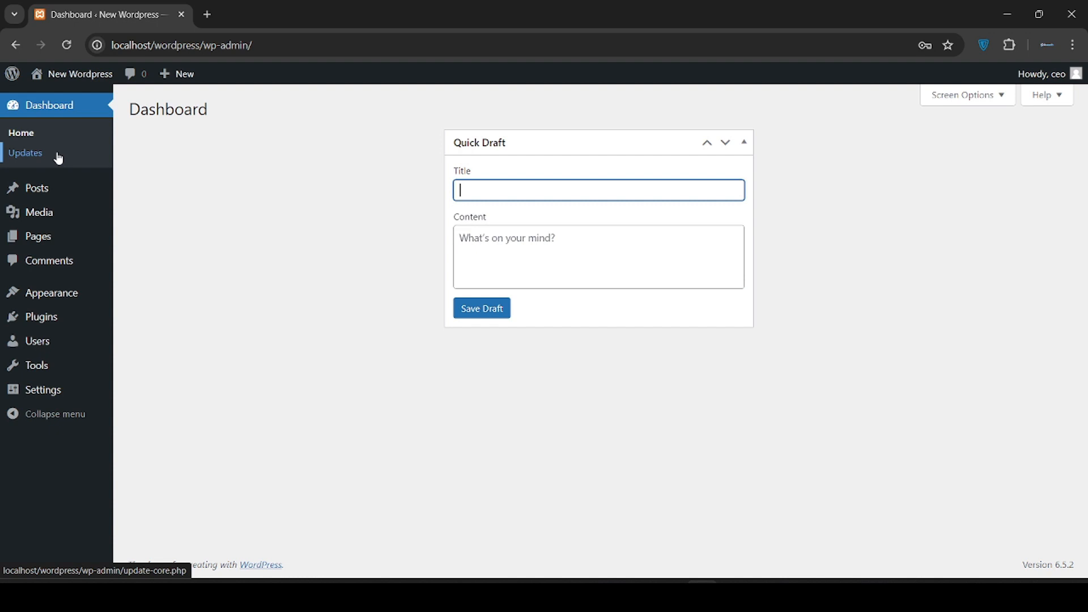
# Open Dashboard > Updates and confirm version 6.5.2, plugins and themes are all current
pyautogui.click(34, 158)
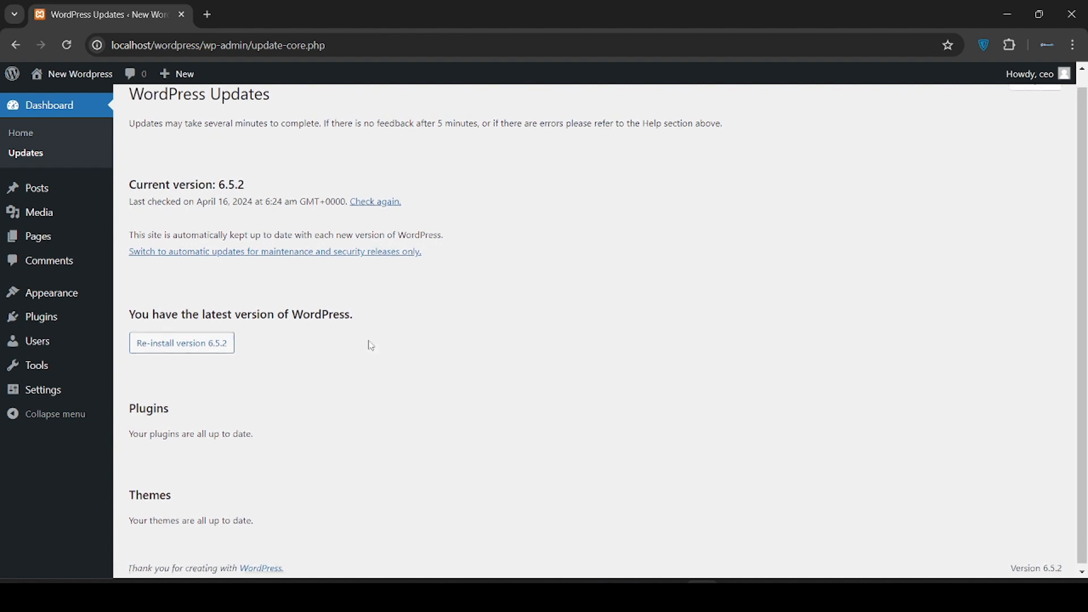
pyautogui.scroll(1, 371, 346)
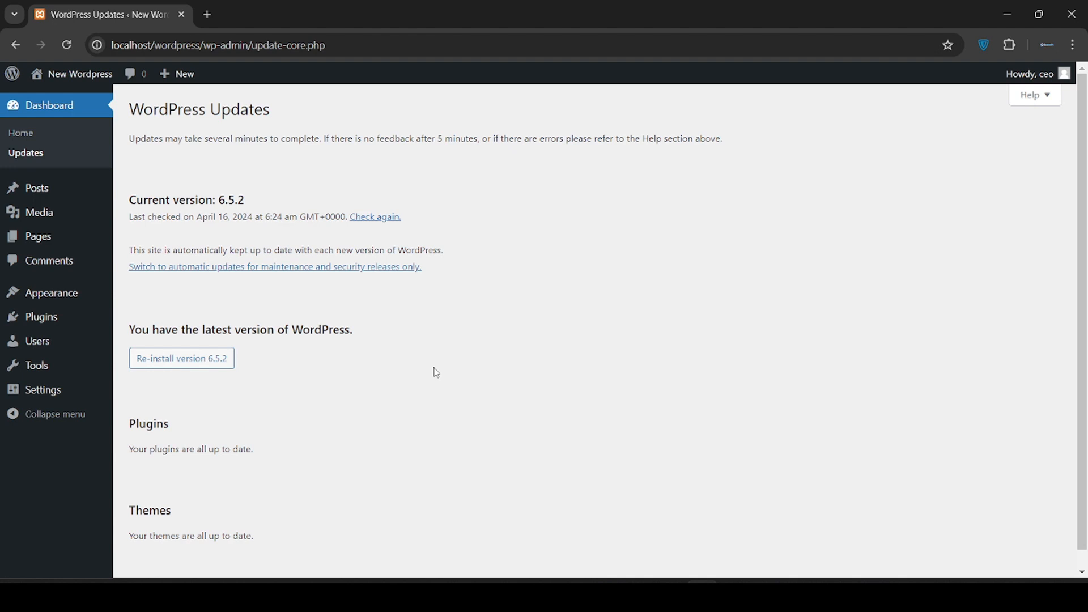
pyautogui.scroll(-1, 435, 370)
pyautogui.scroll(1, 435, 372)
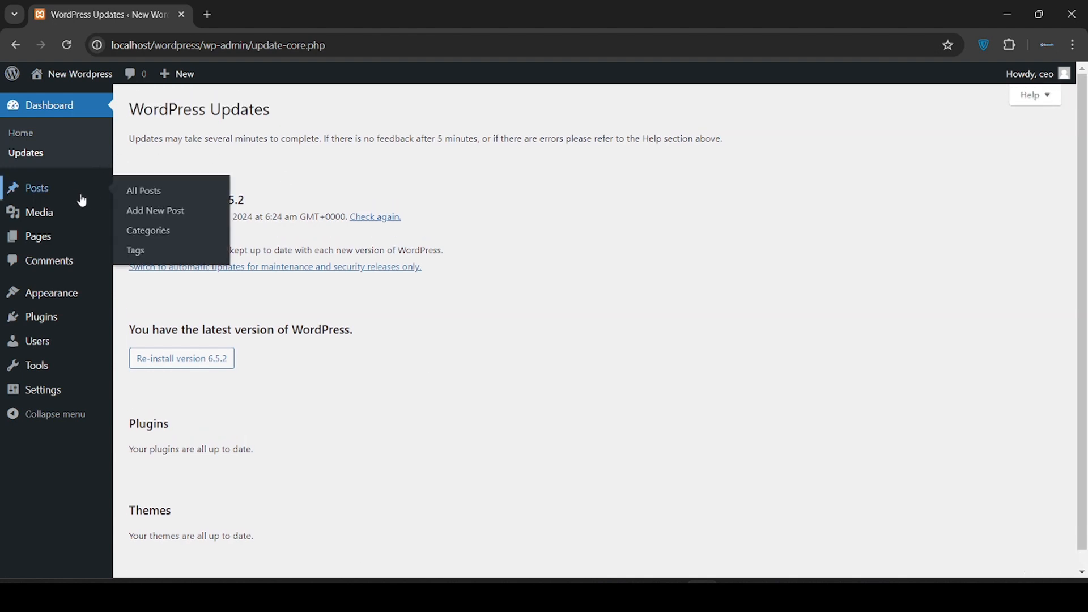
# Go to the Posts list and start a new post with Add New Post
pyautogui.click(41, 194)
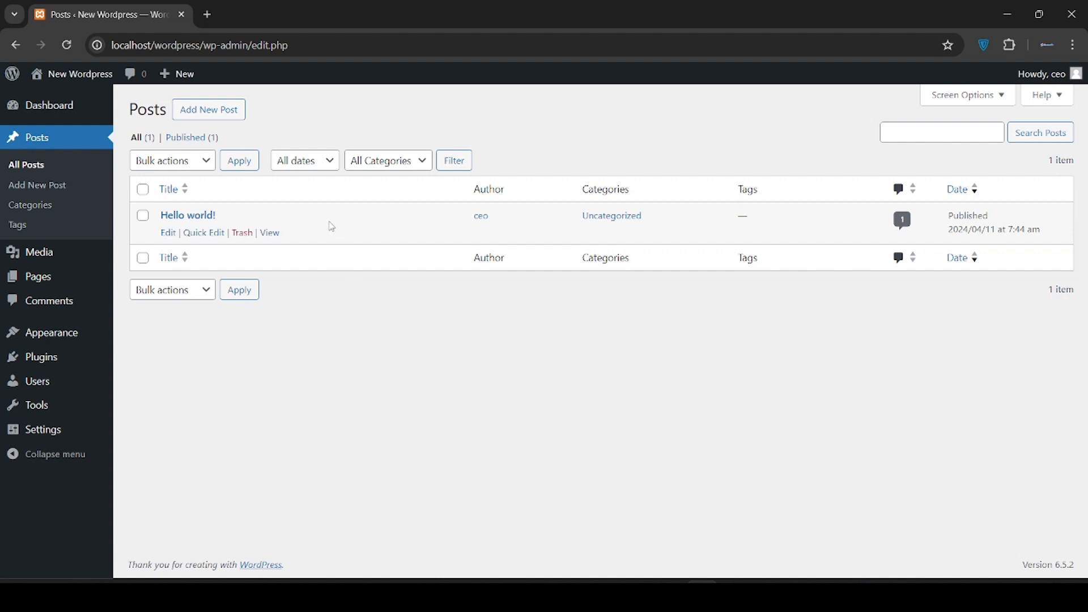
pyautogui.click(213, 116)
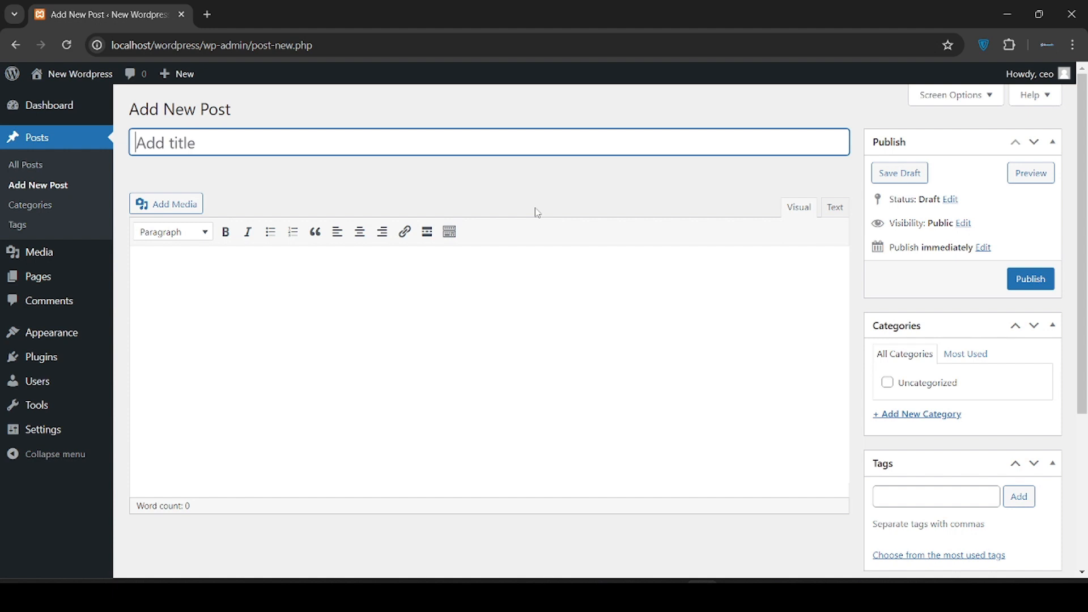
# Title the post 'New Post' and write the body 'Hello we are exploring new post publication.'
pyautogui.write('New')
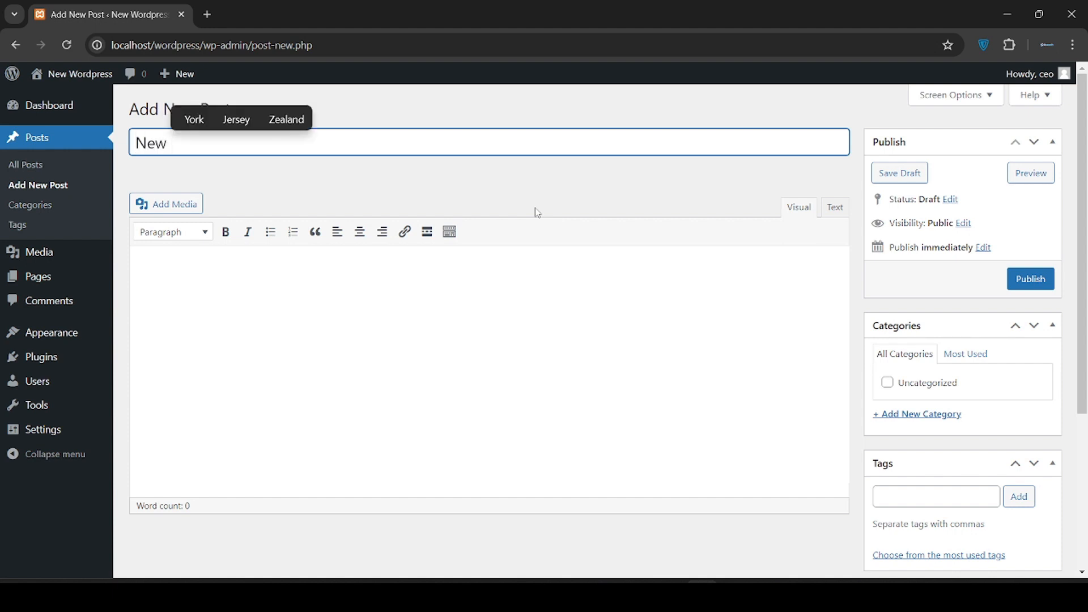
pyautogui.write(' Po')
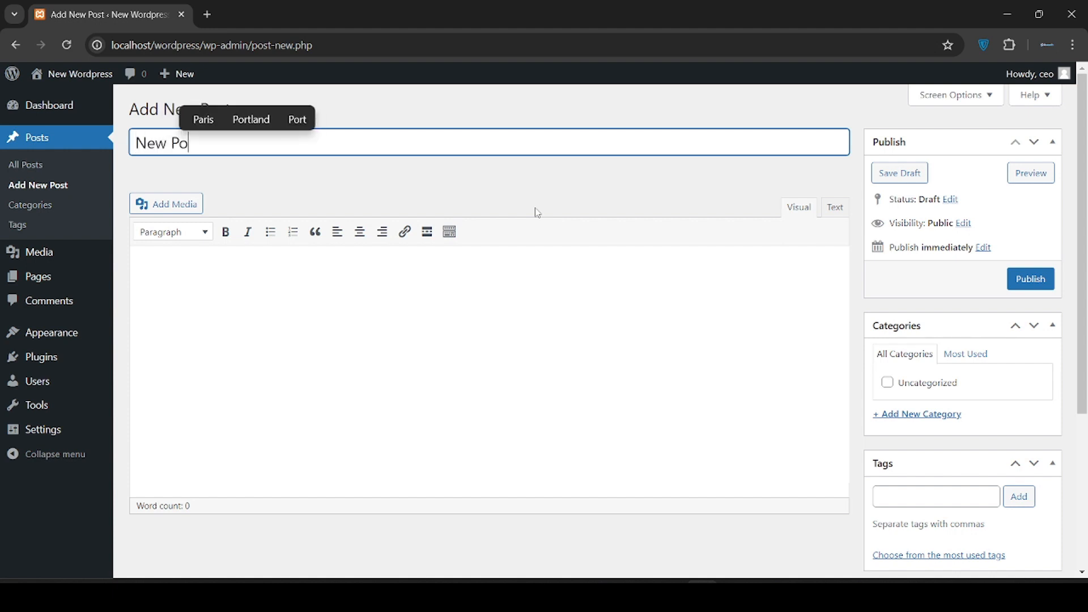
pyautogui.write('st')
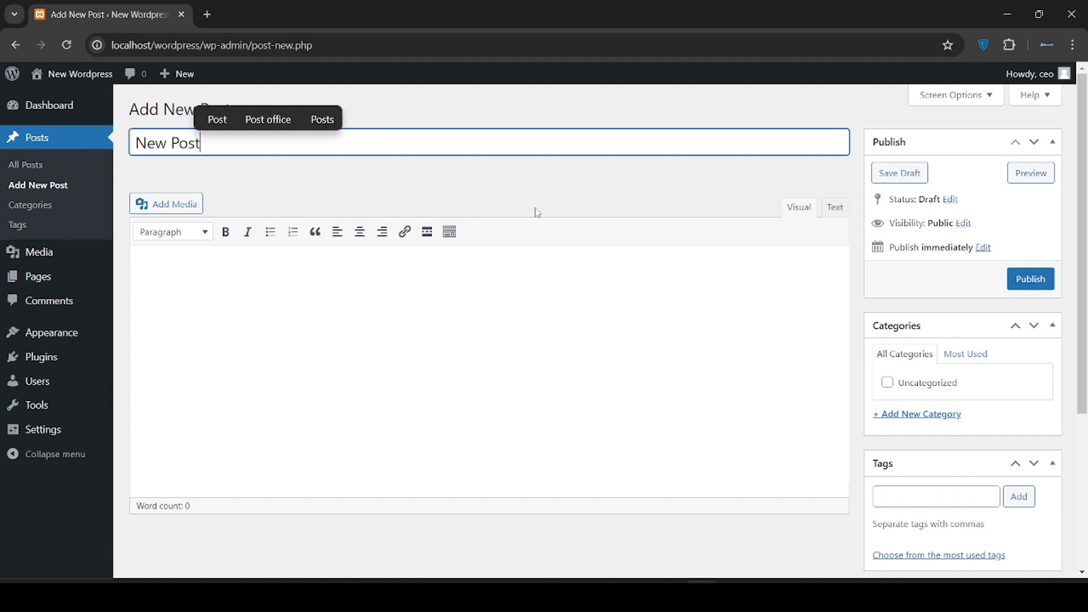
pyautogui.click(487, 337)
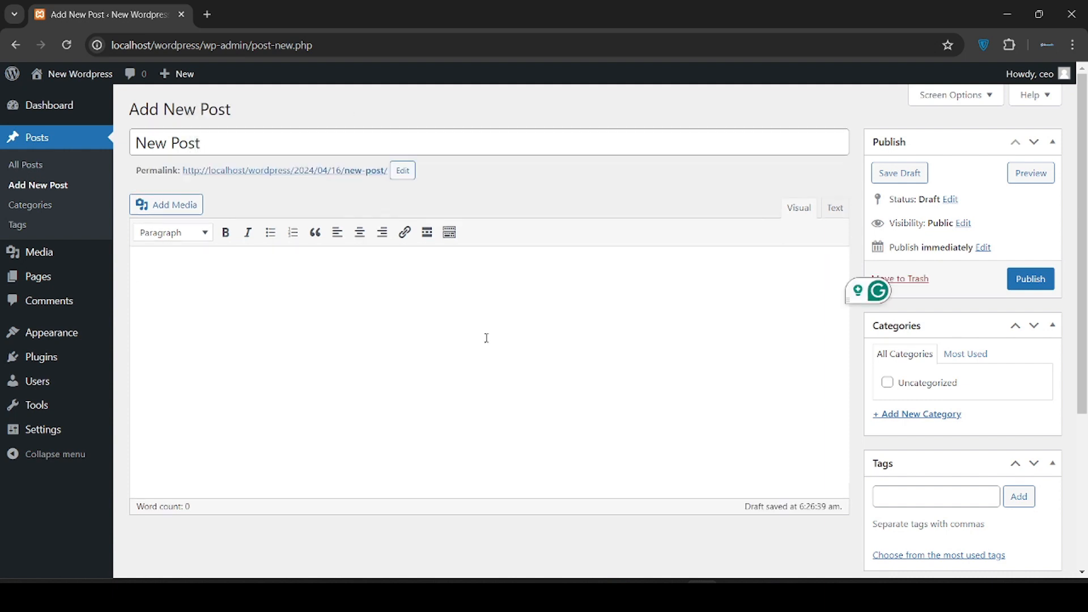
pyautogui.write('Hello we are')
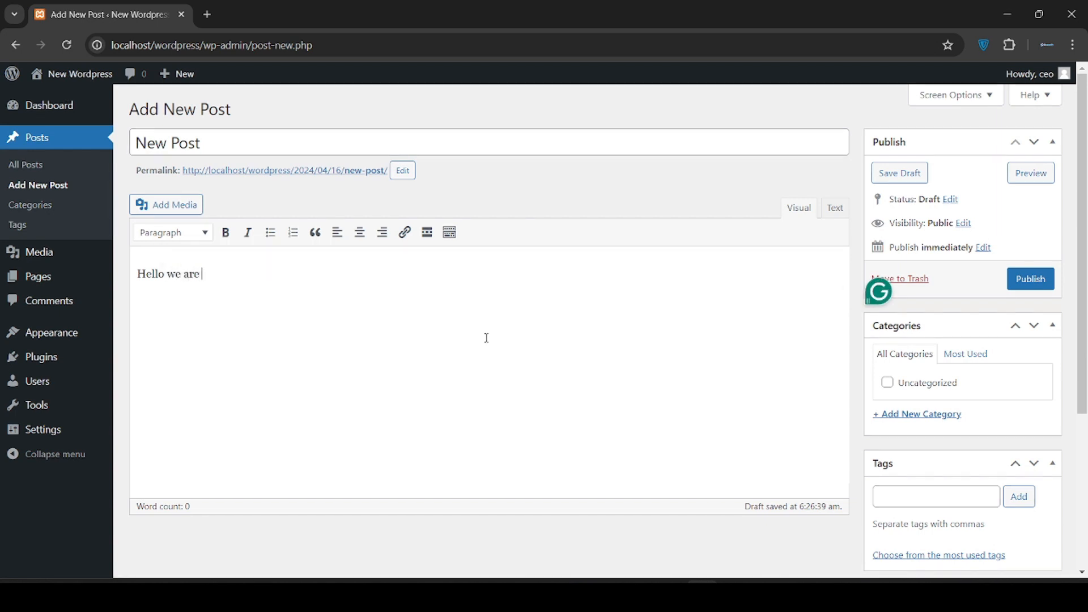
pyautogui.write(' exploring new post publication.')
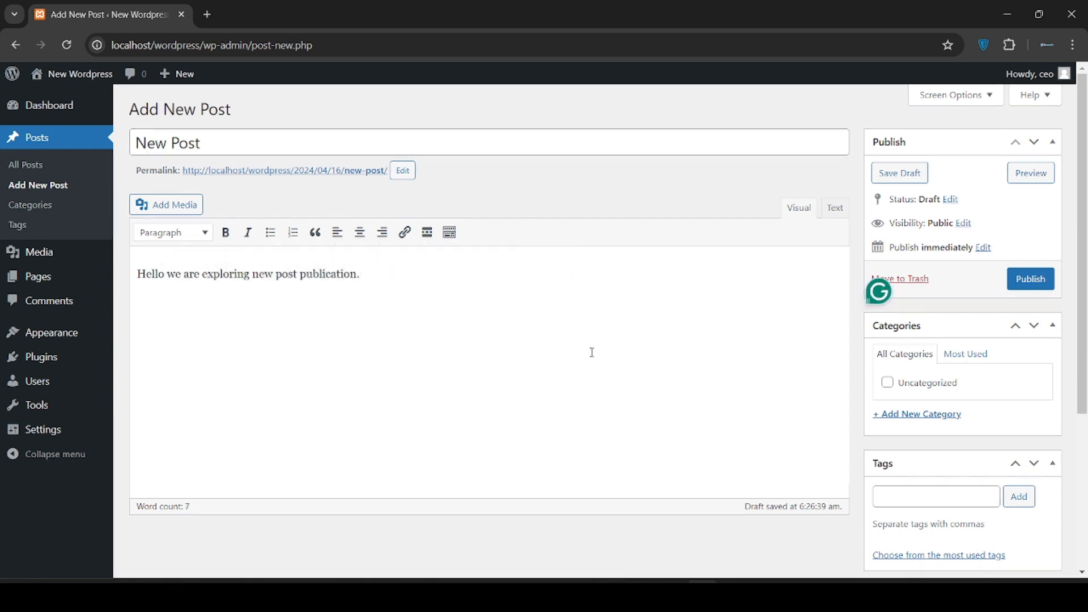
pyautogui.scroll(-2, 591, 352)
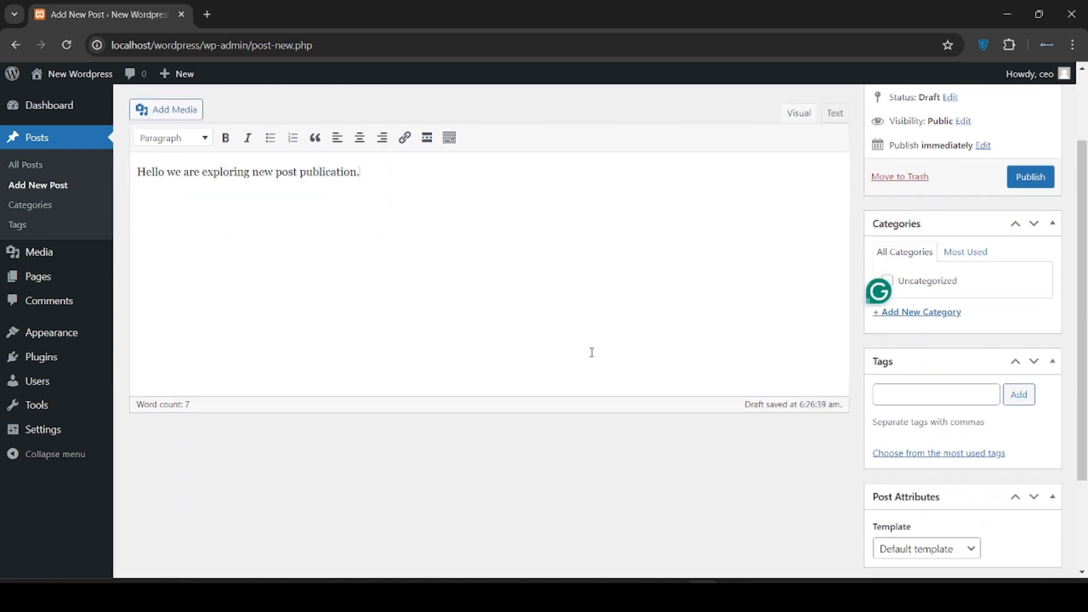
pyautogui.scroll(2, 592, 351)
pyautogui.scroll(-2, 592, 352)
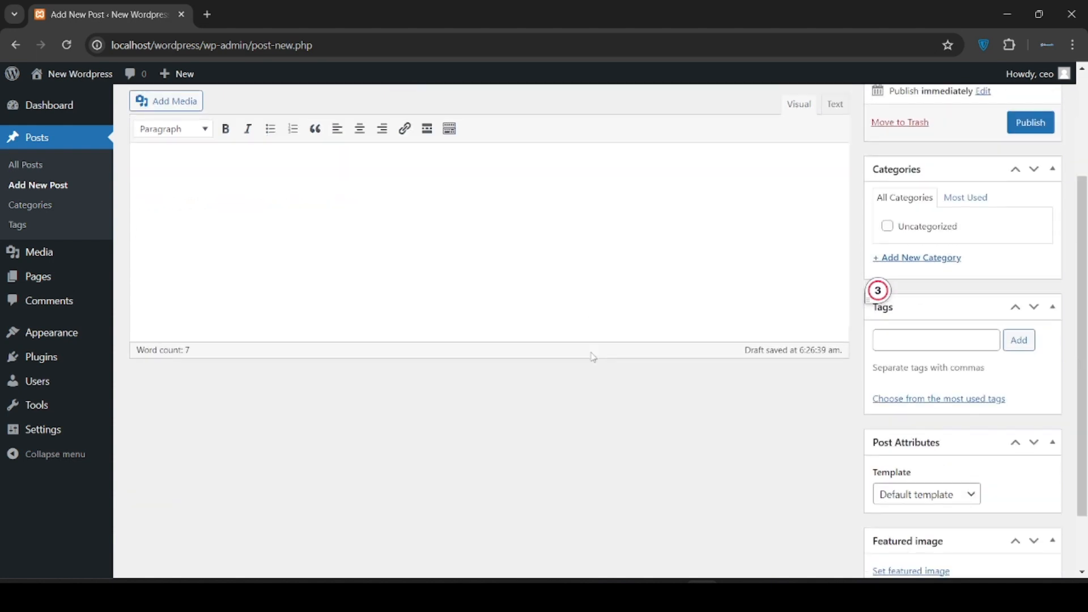
pyautogui.scroll(3, 590, 357)
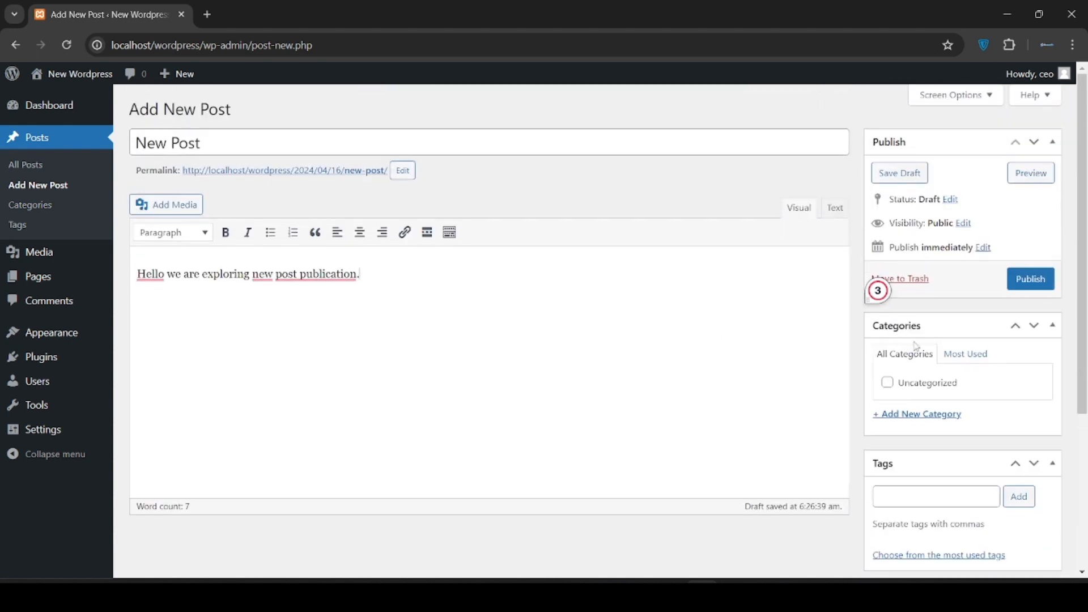
pyautogui.scroll(-1, 963, 368)
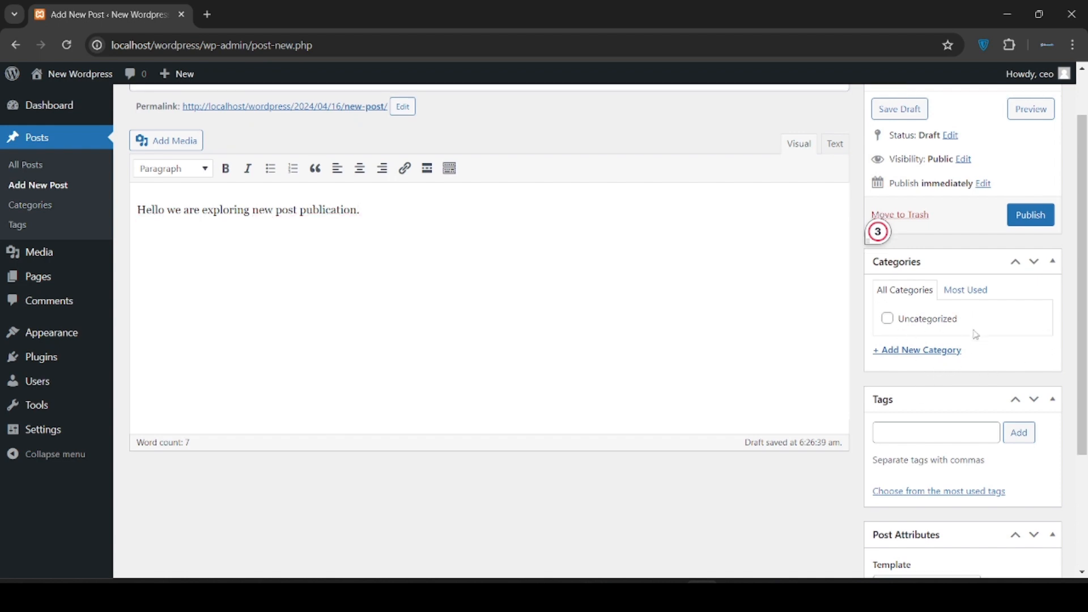
pyautogui.scroll(-1, 975, 335)
# Collapse the Post Attributes box and bring up the Set featured image chooser
pyautogui.click(939, 354)
pyautogui.scroll(-1, 939, 354)
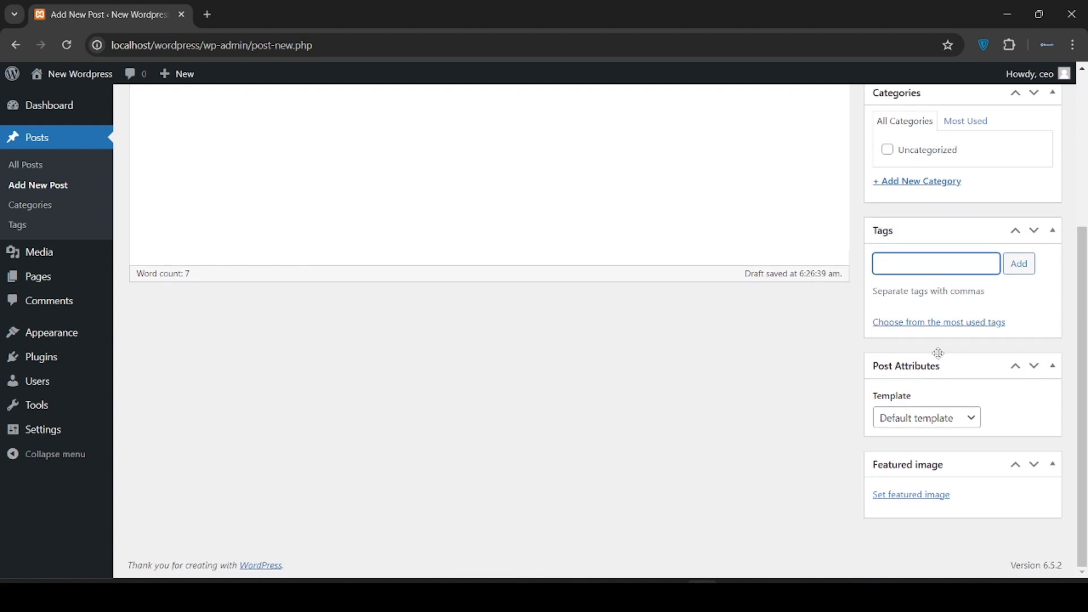
pyautogui.click(940, 366)
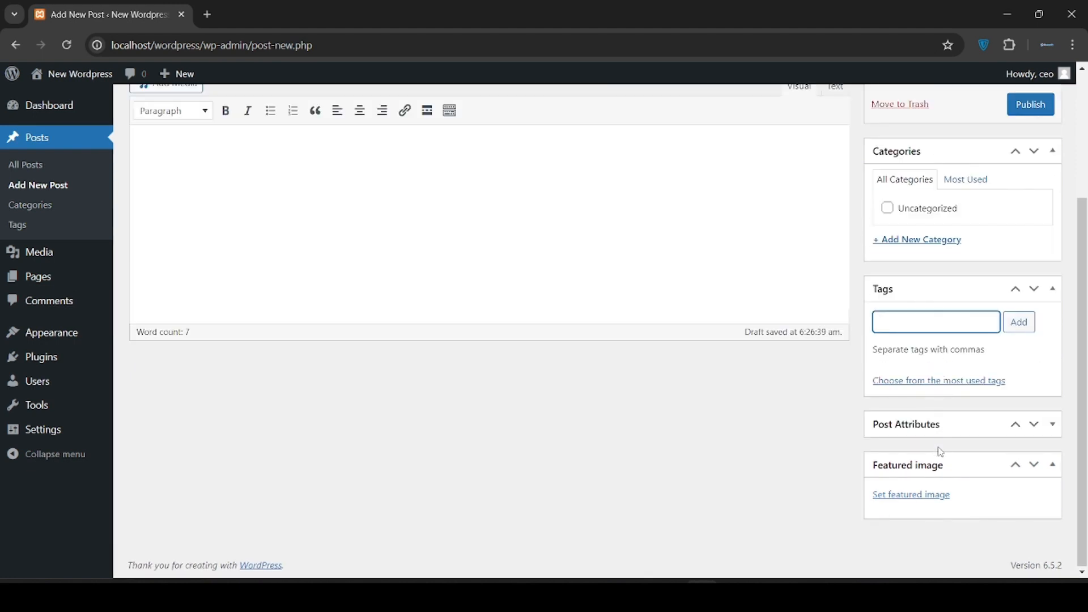
pyautogui.click(928, 493)
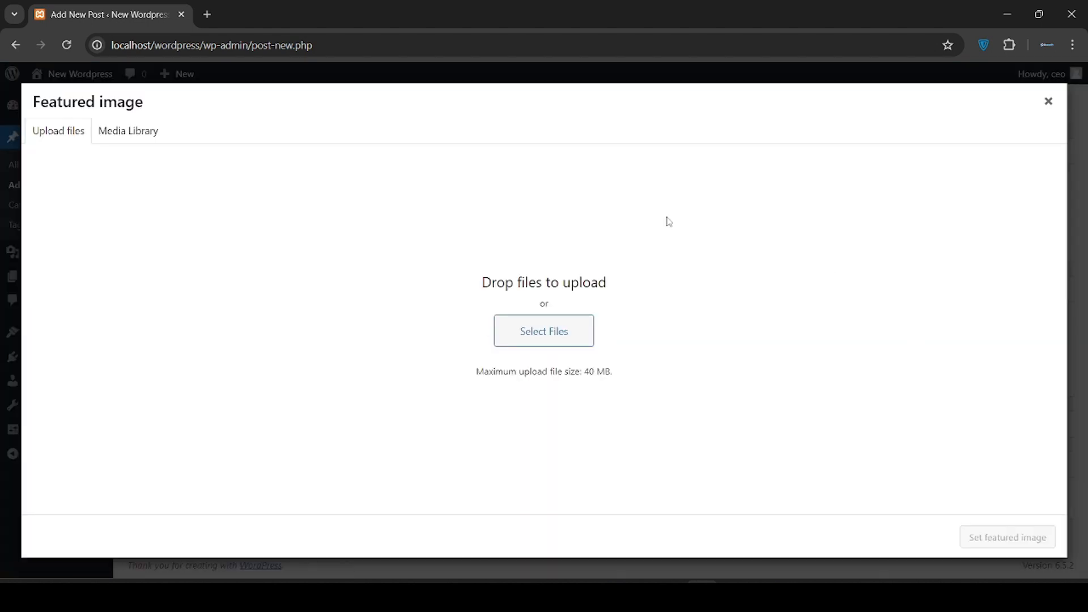
# Check the Media Library tab, which has no images, and open a new browser tab
pyautogui.click(128, 131)
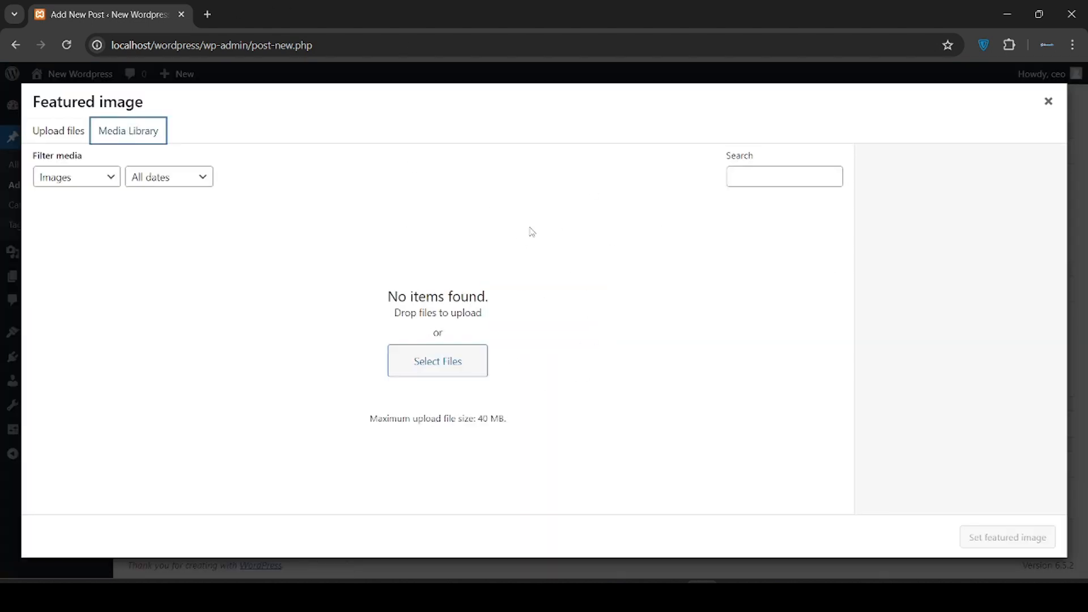
pyautogui.click(208, 14)
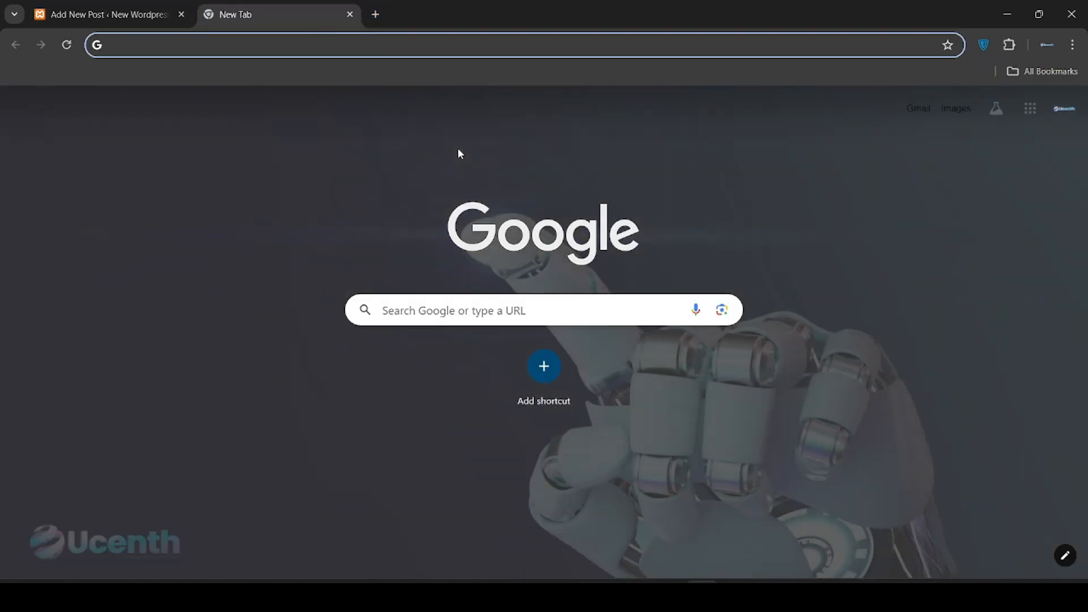
# Go to pexels.com and search for 'wordpress' photos
pyautogui.write('pel')
pyautogui.press('BackSpace')
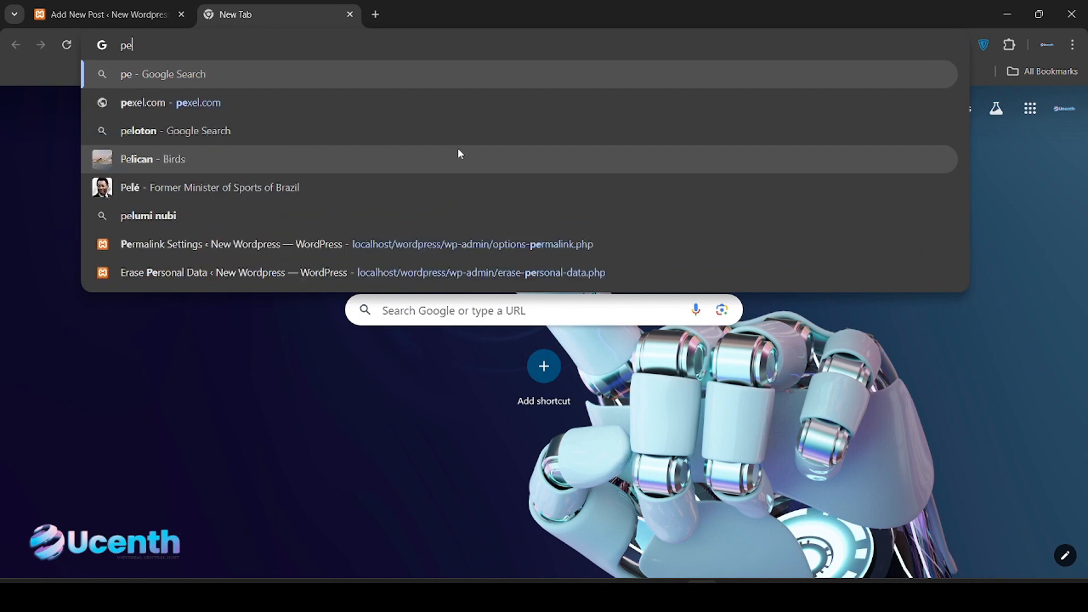
pyautogui.write('xels')
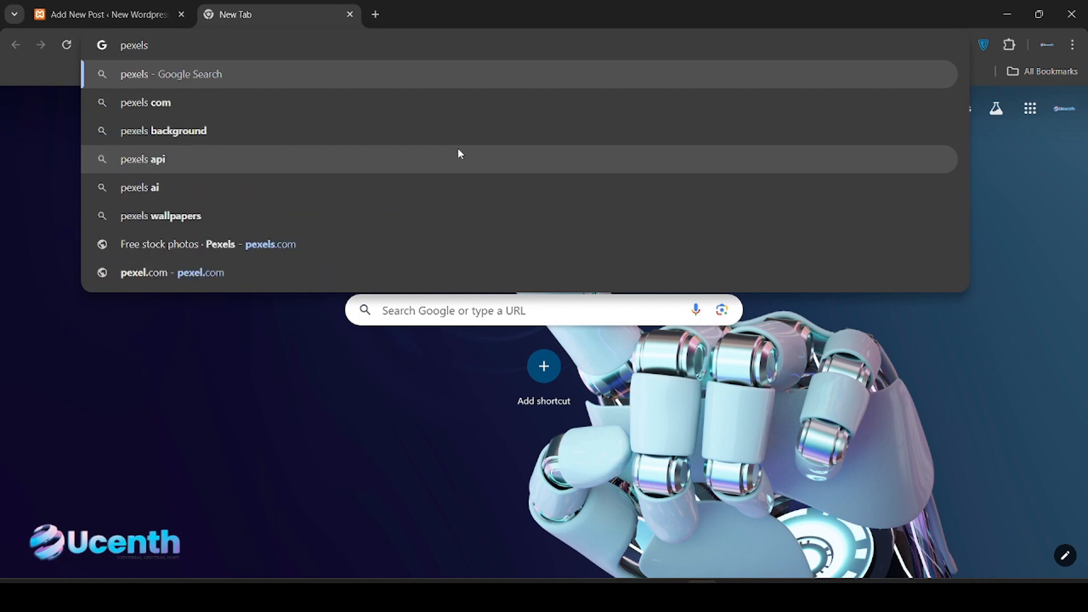
pyautogui.write('.com')
pyautogui.press('Return')
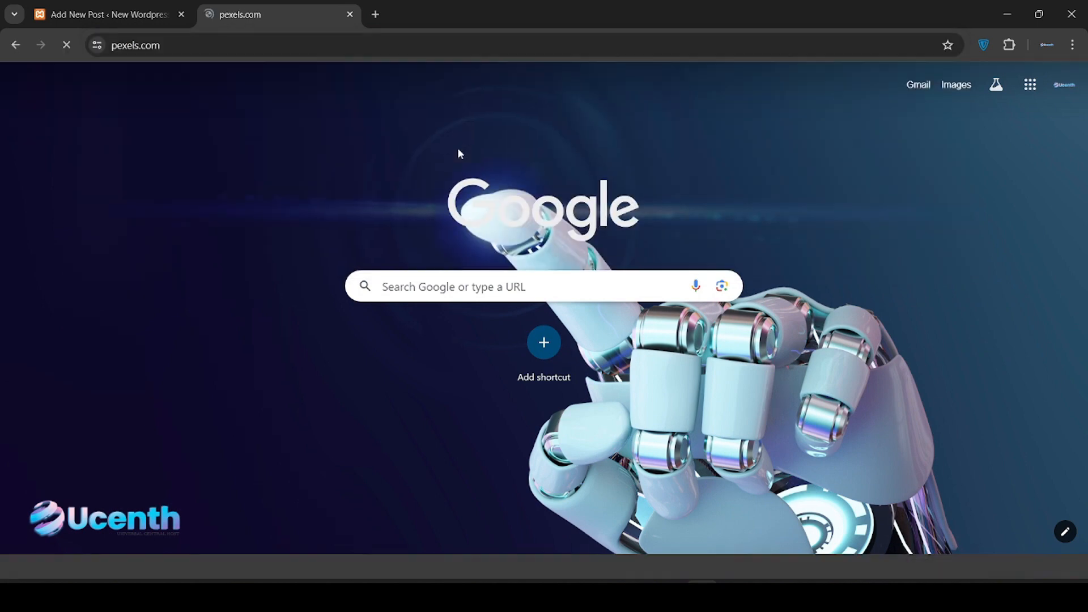
pyautogui.click(539, 272)
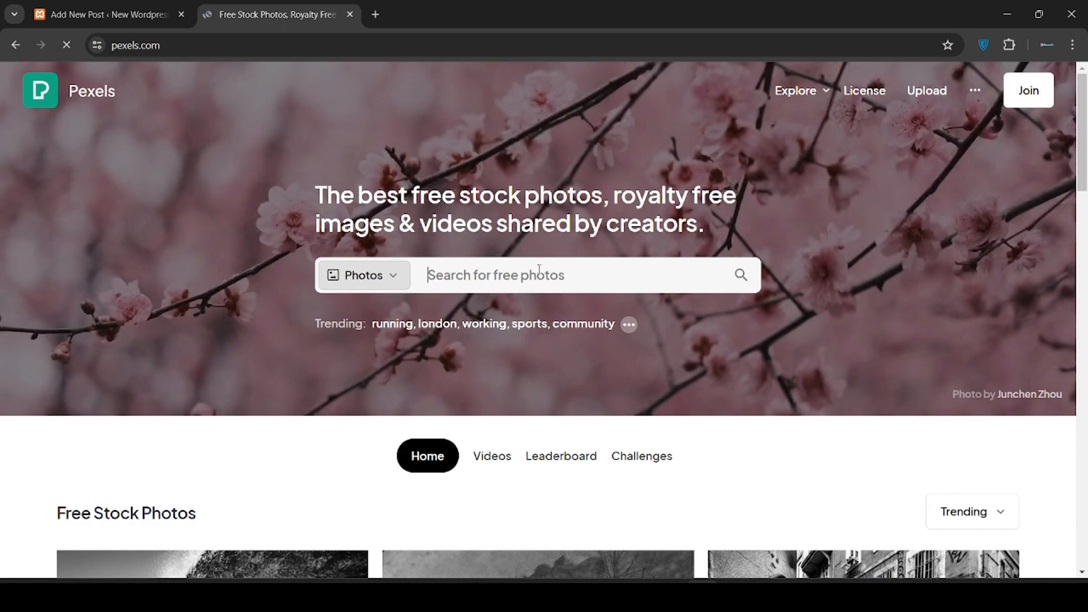
pyautogui.scroll(-10, 543, 281)
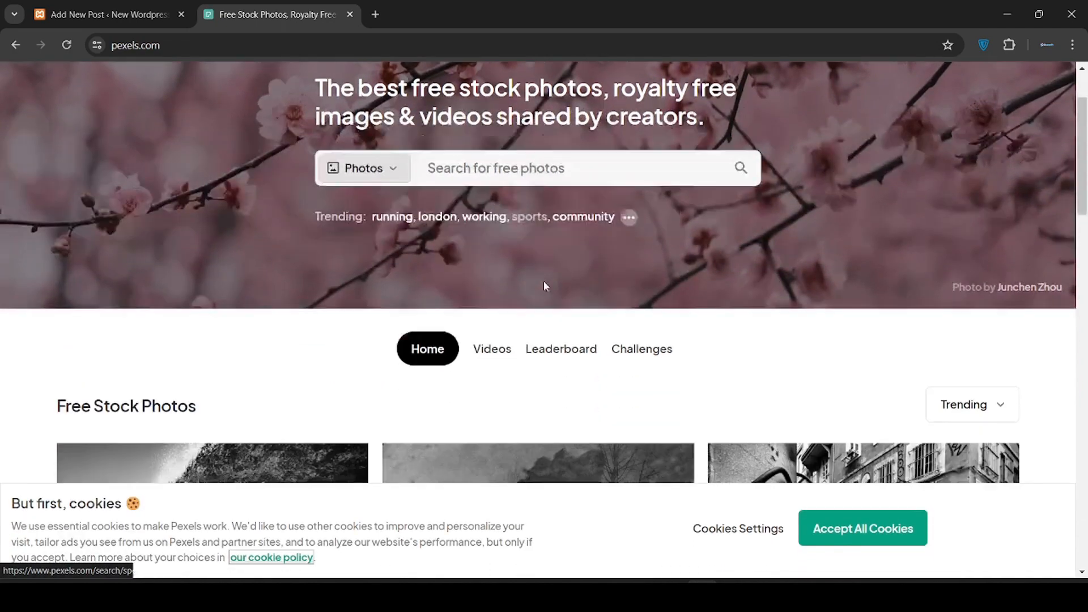
pyautogui.scroll(-10, 544, 288)
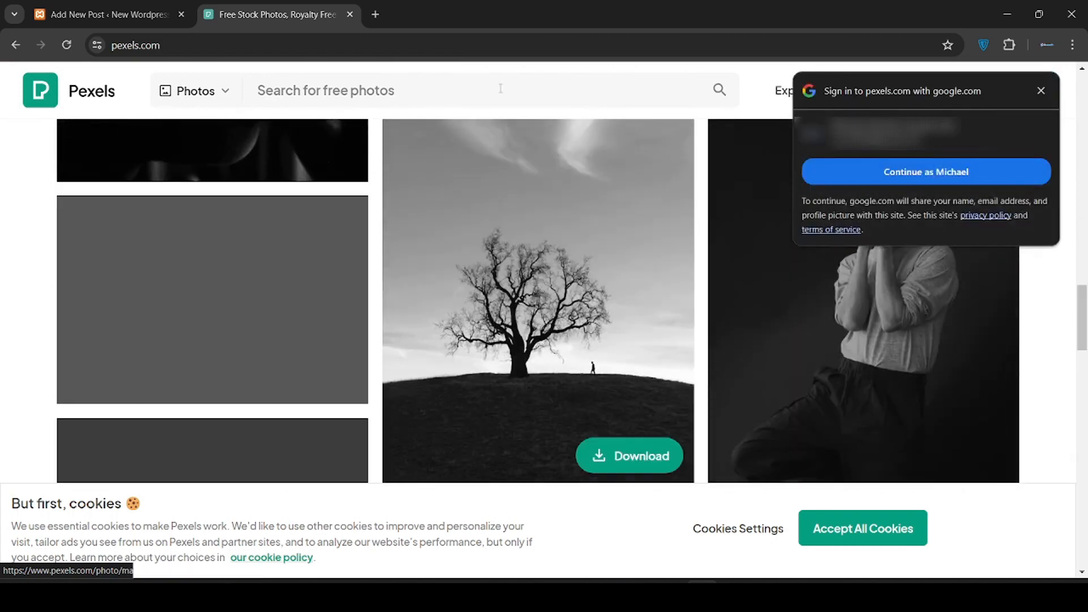
pyautogui.click(522, 96)
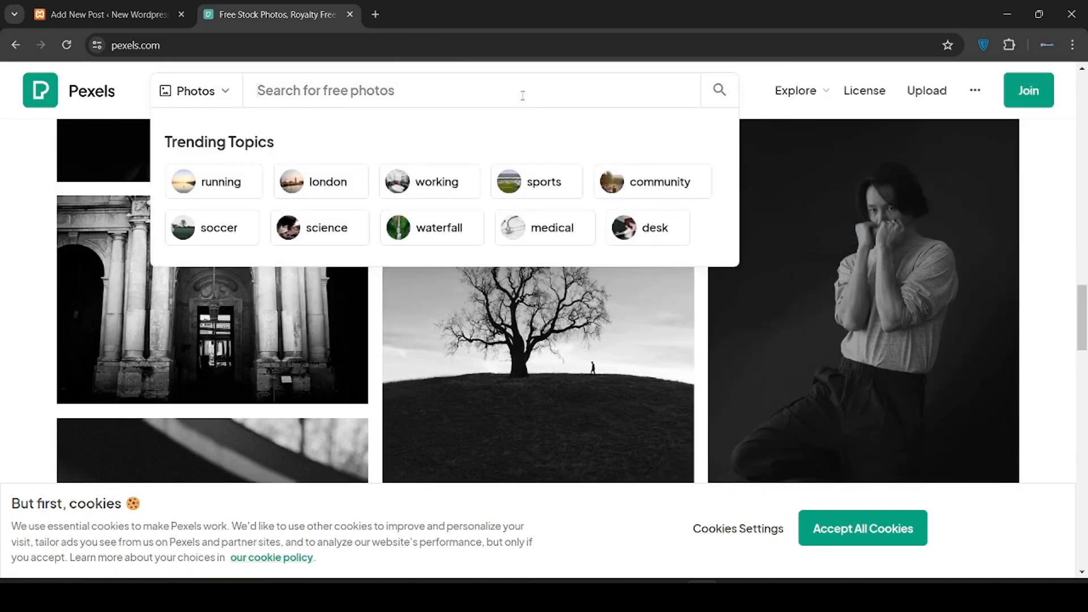
pyautogui.write('wordpress')
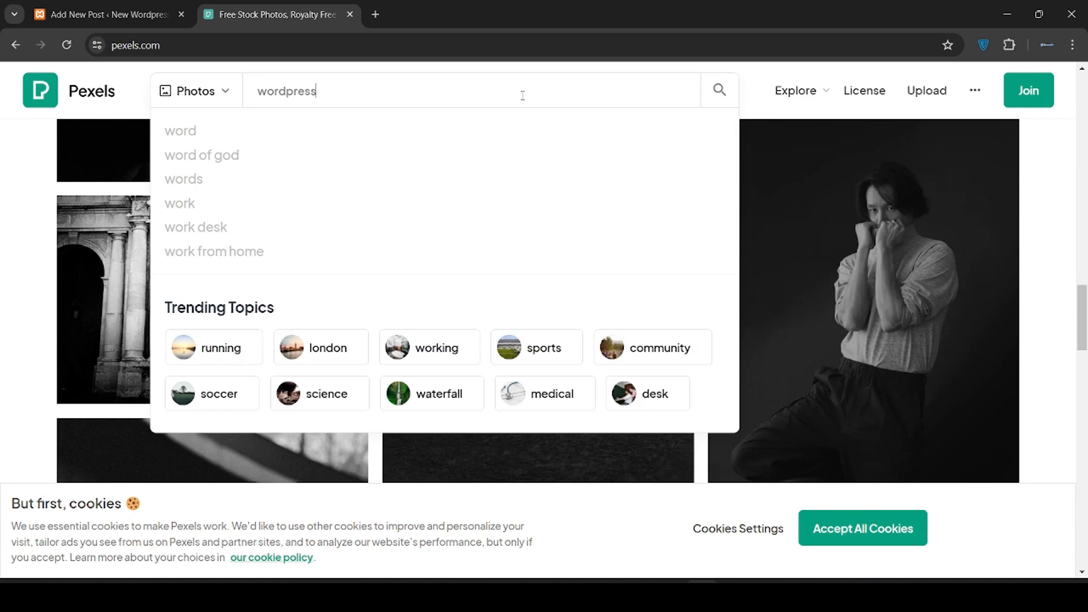
pyautogui.press('Return')
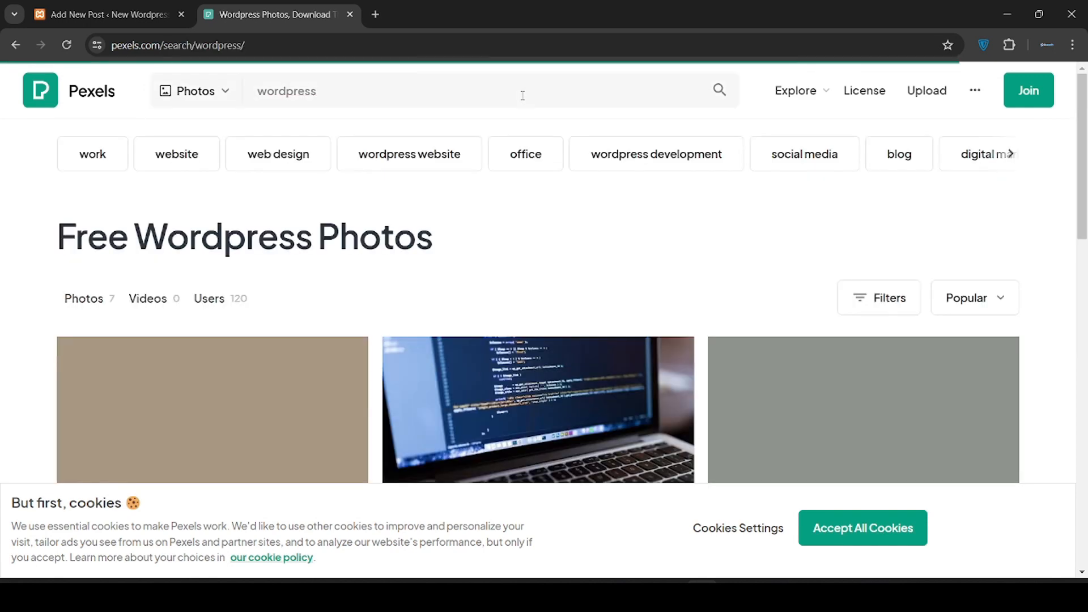
# Download the typewriter photo at Medium size, 1280×853
pyautogui.scroll(-8, 557, 206)
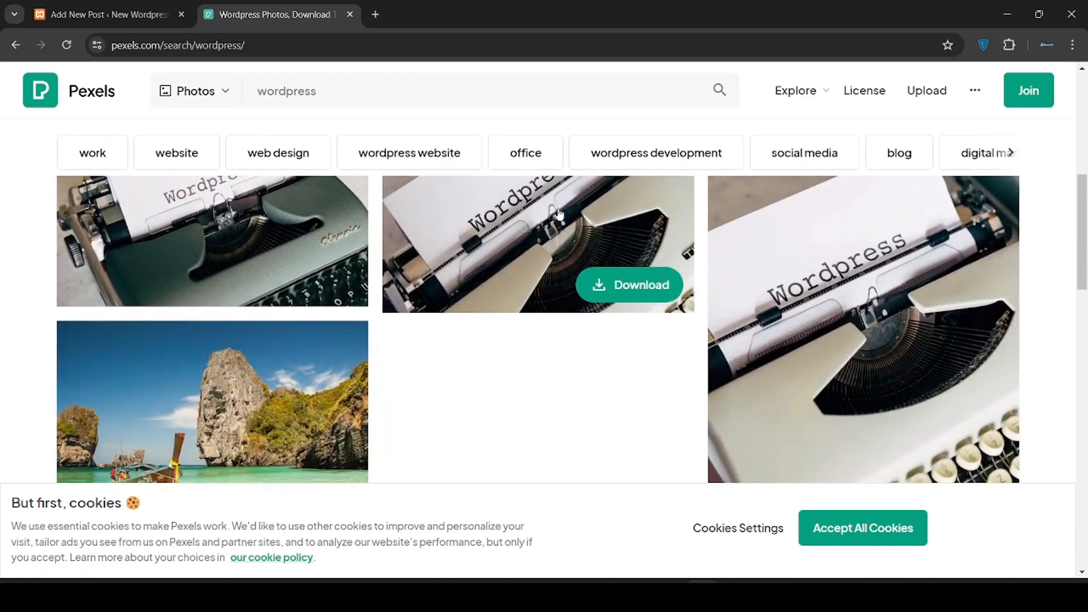
pyautogui.scroll(6, 558, 213)
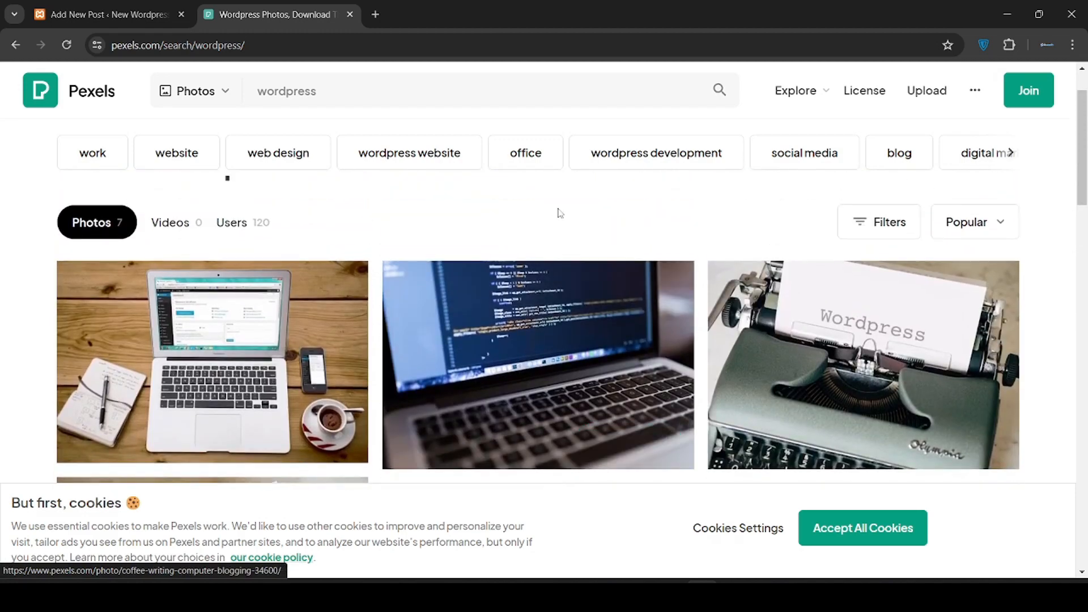
pyautogui.click(854, 354)
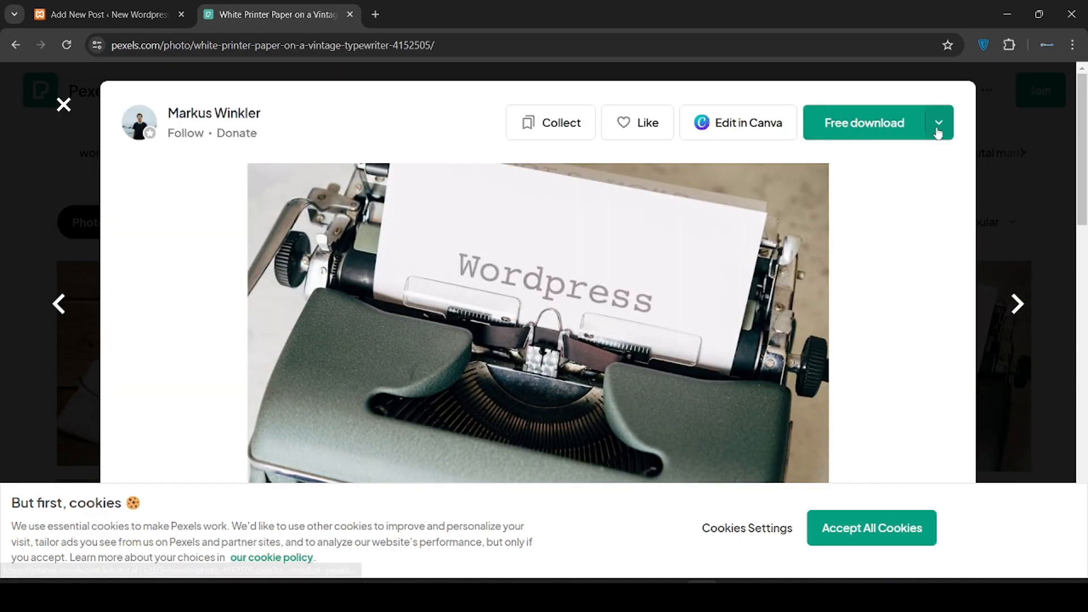
pyautogui.click(933, 126)
pyautogui.click(855, 282)
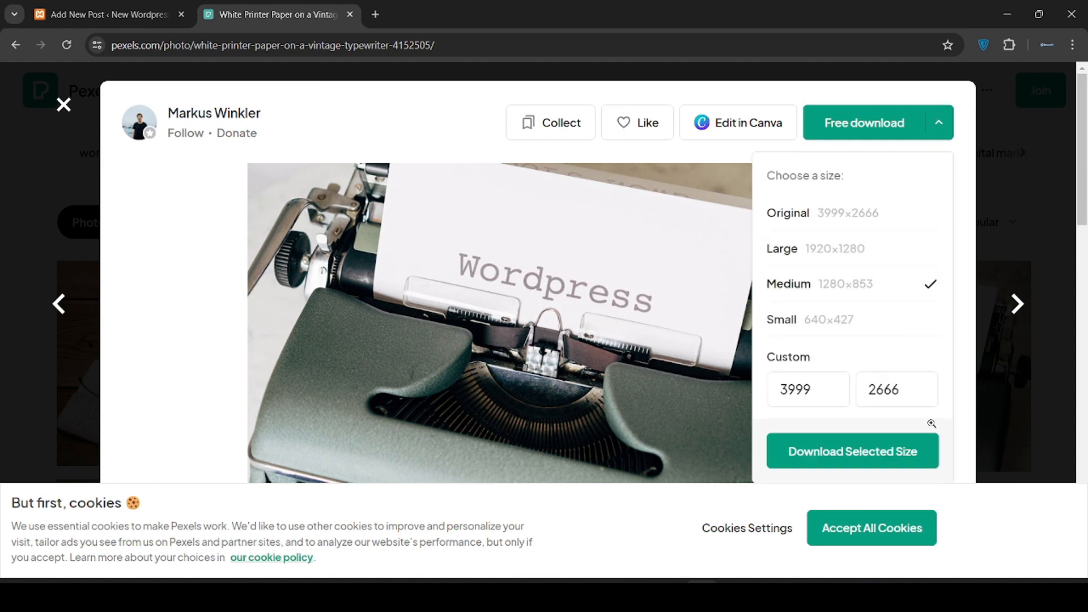
pyautogui.scroll(-2, 874, 347)
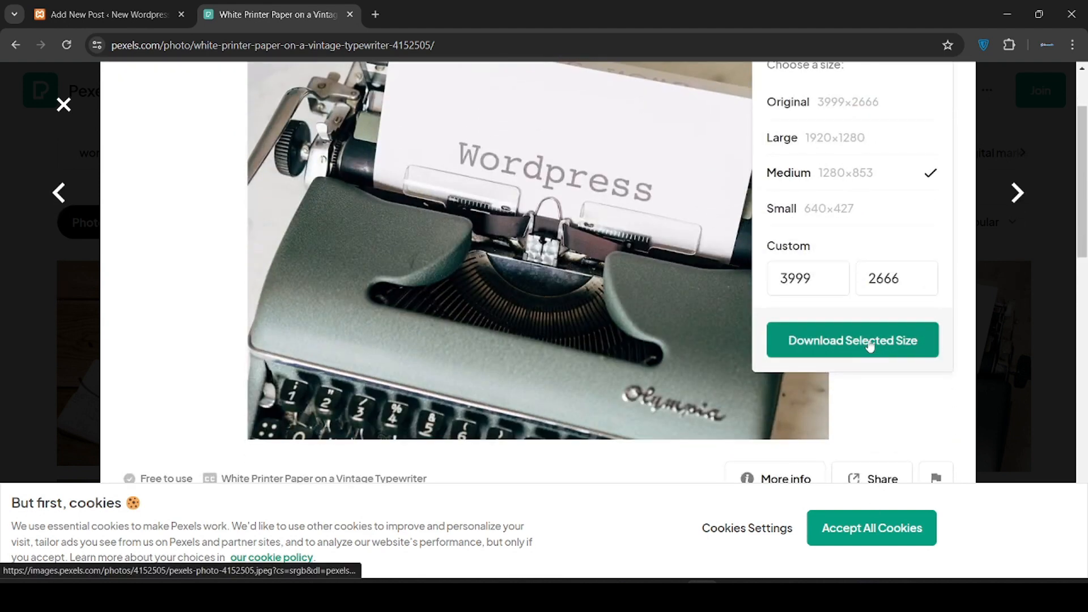
pyautogui.click(869, 345)
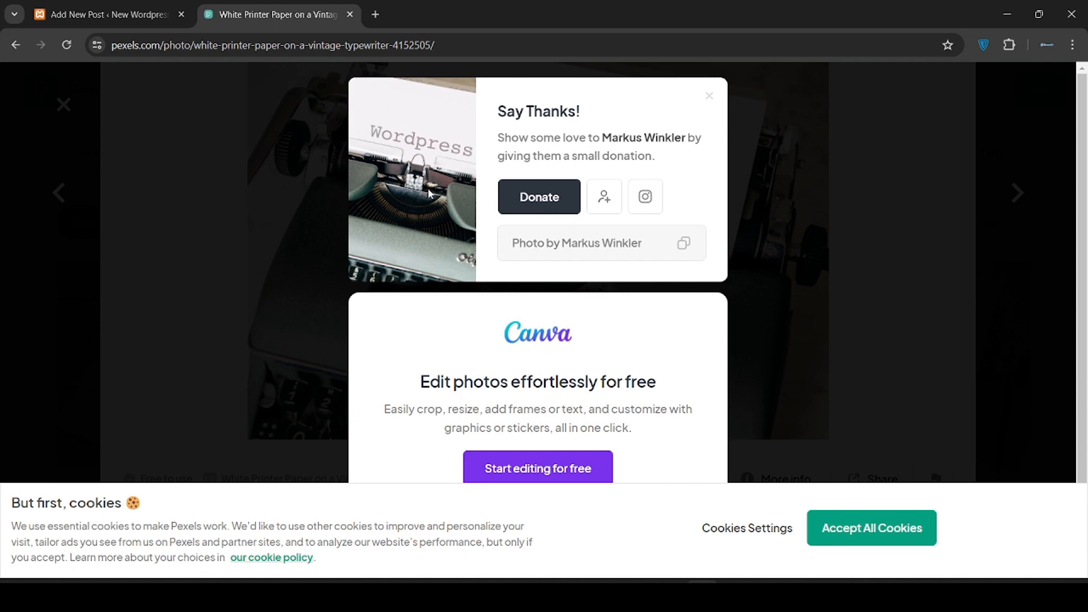
# Upload the downloaded typewriter jpg into the media library and close the featured image dialog
pyautogui.click(119, 7)
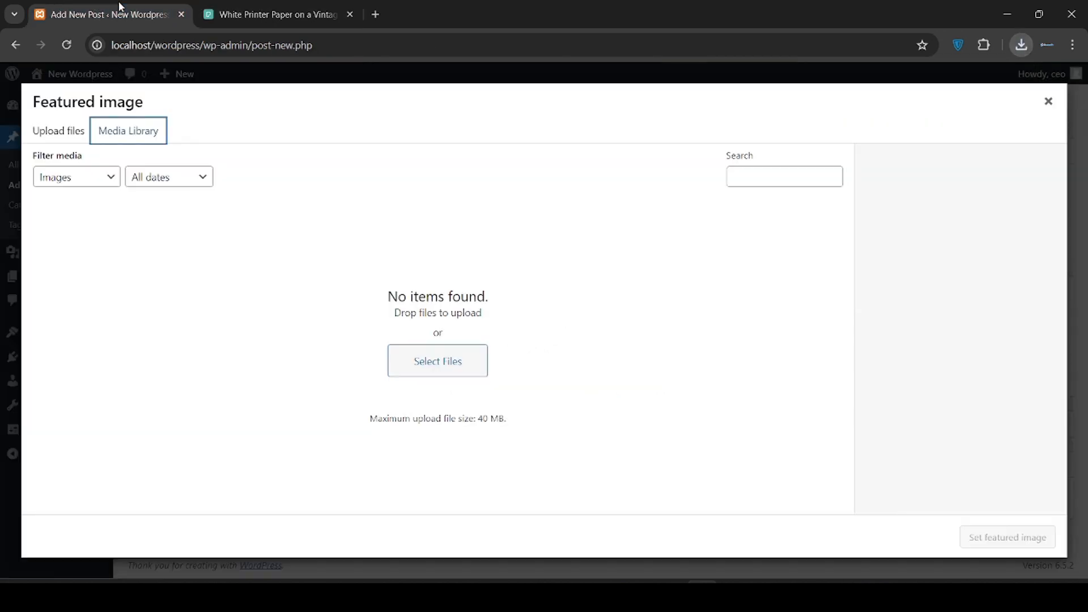
pyautogui.click(1022, 45)
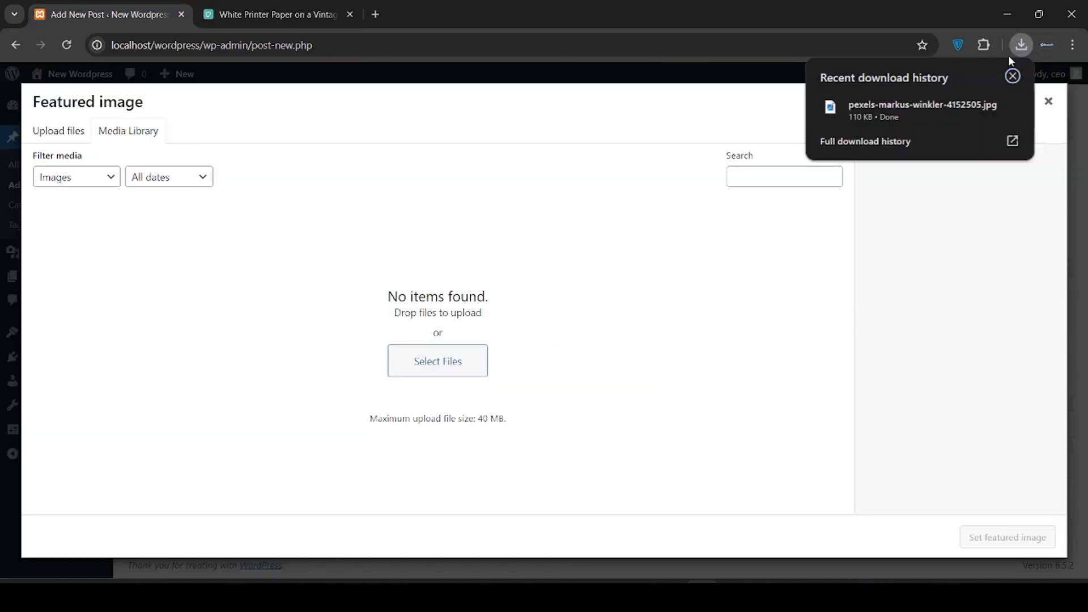
pyautogui.moveTo(935, 107); pyautogui.dragTo(600, 275)
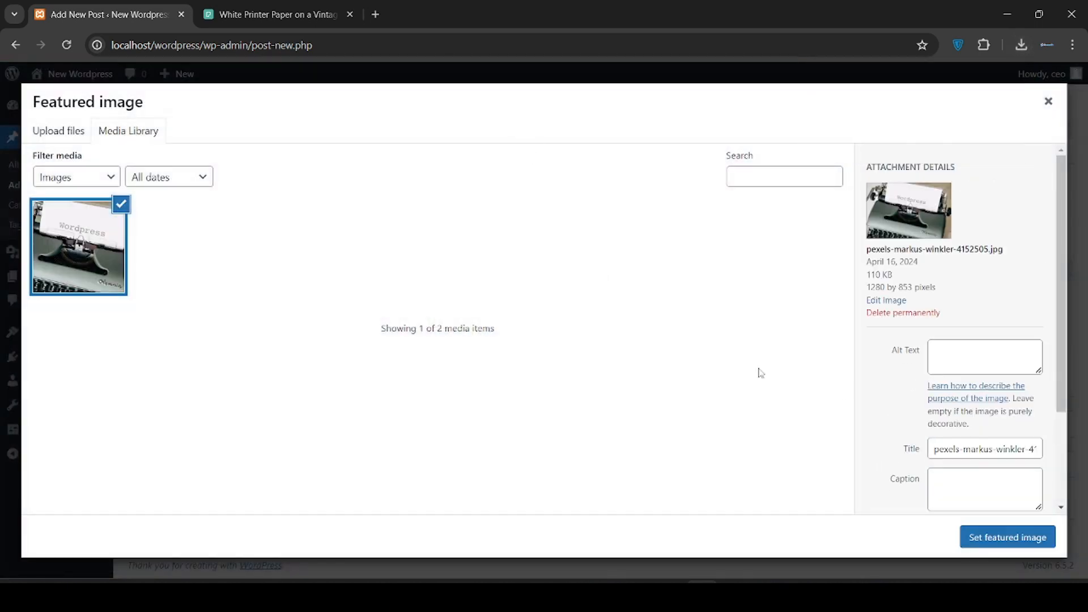
pyautogui.click(1008, 537)
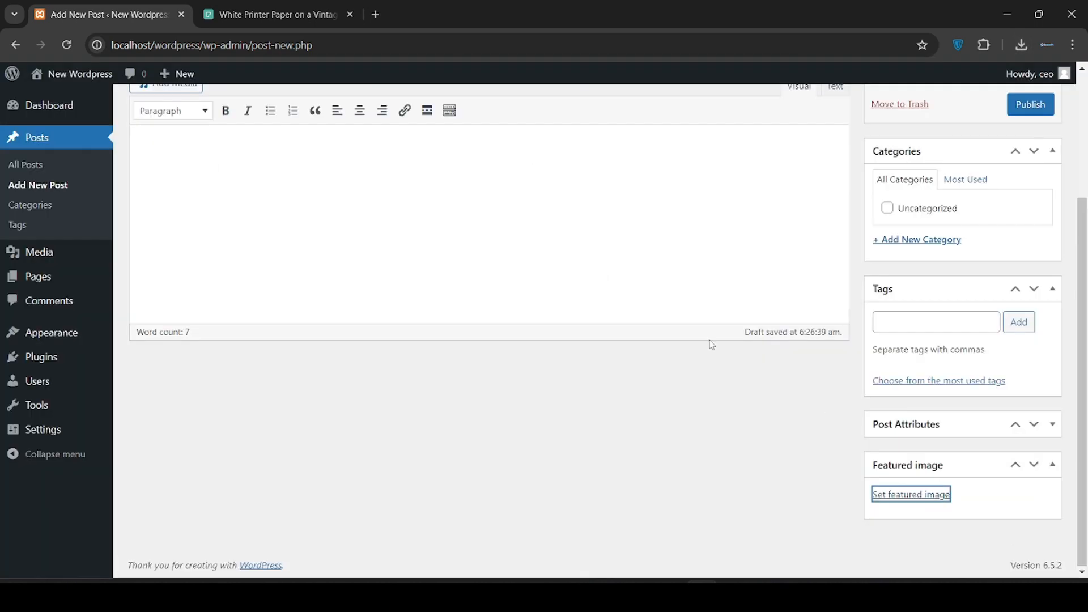
# Publish 'New Post' and select the link to the published post
pyautogui.scroll(3, 702, 334)
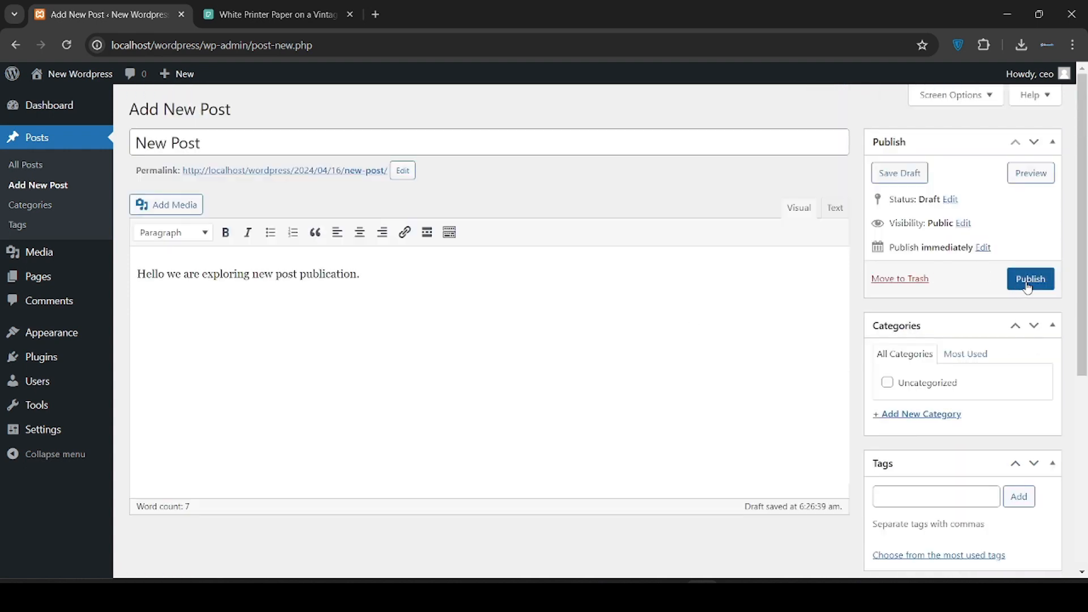
pyautogui.click(1029, 283)
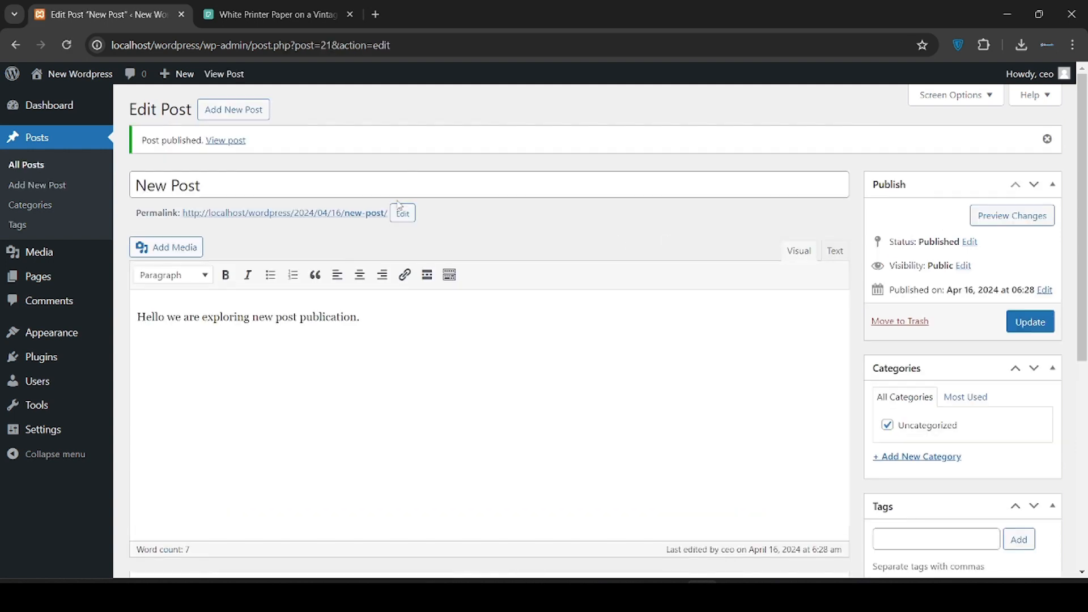
pyautogui.click(233, 143)
# Open the live New Post page in a new tab, scroll through it, then return to the editor
pyautogui.rightClick(236, 149)
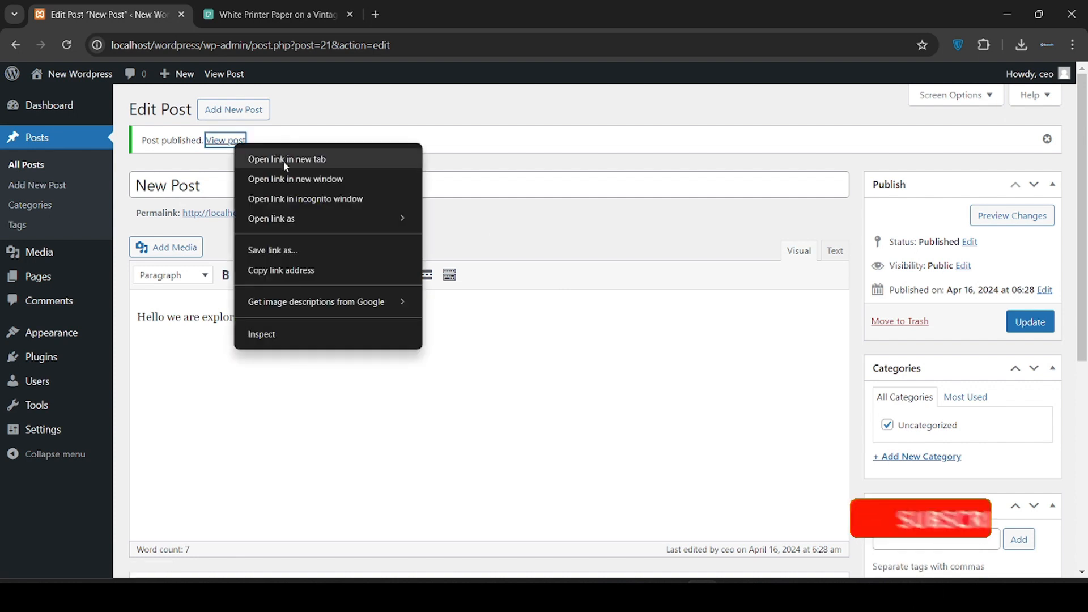
pyautogui.click(283, 160)
pyautogui.click(253, 7)
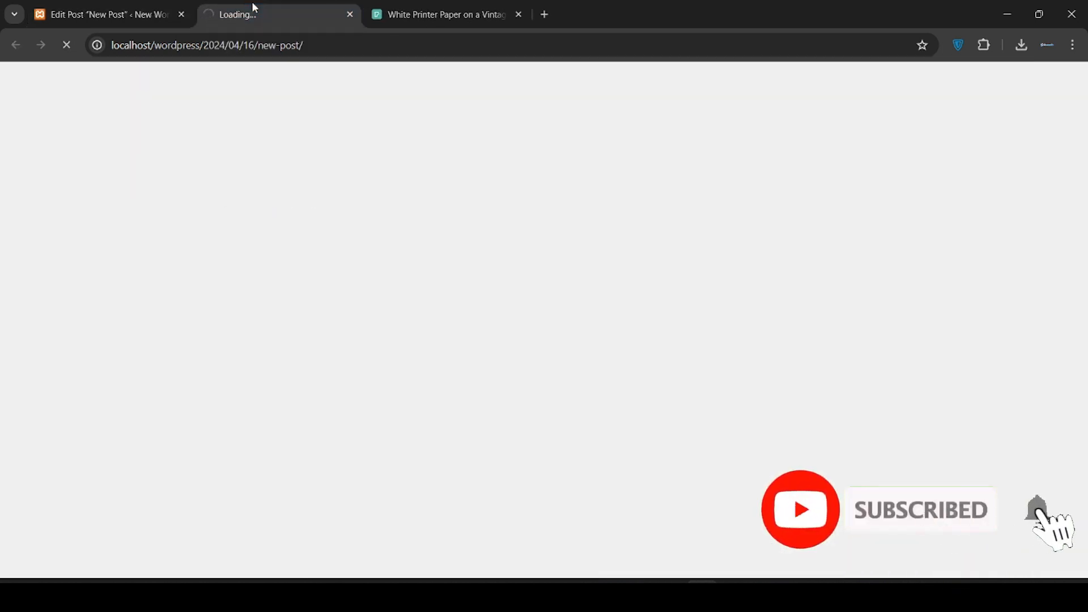
pyautogui.scroll(-4, 538, 306)
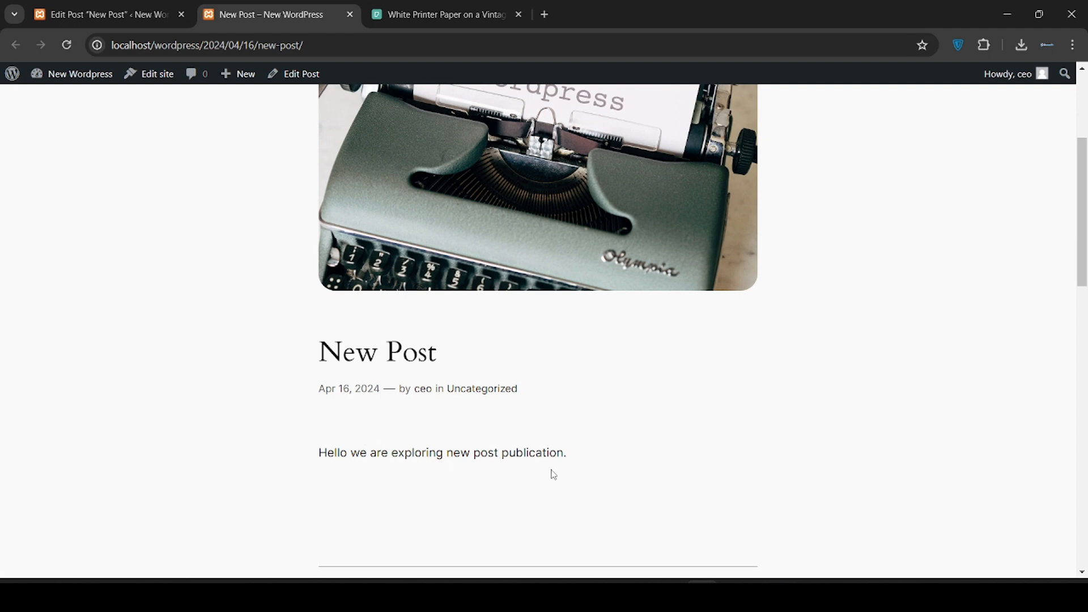
pyautogui.scroll(1, 553, 473)
pyautogui.scroll(-2, 553, 473)
pyautogui.scroll(1, 447, 414)
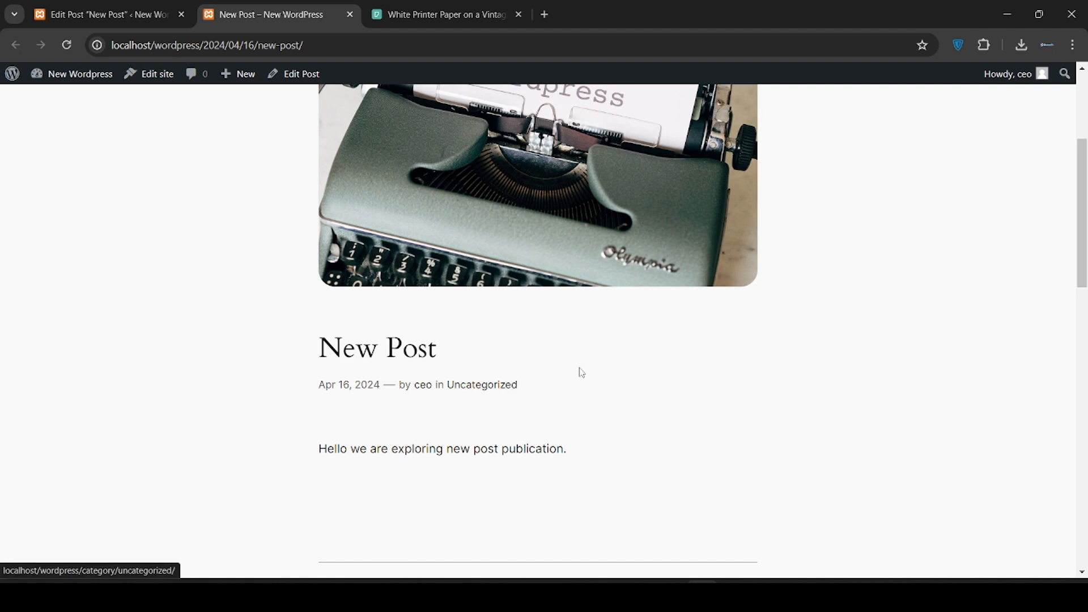
pyautogui.scroll(3, 581, 372)
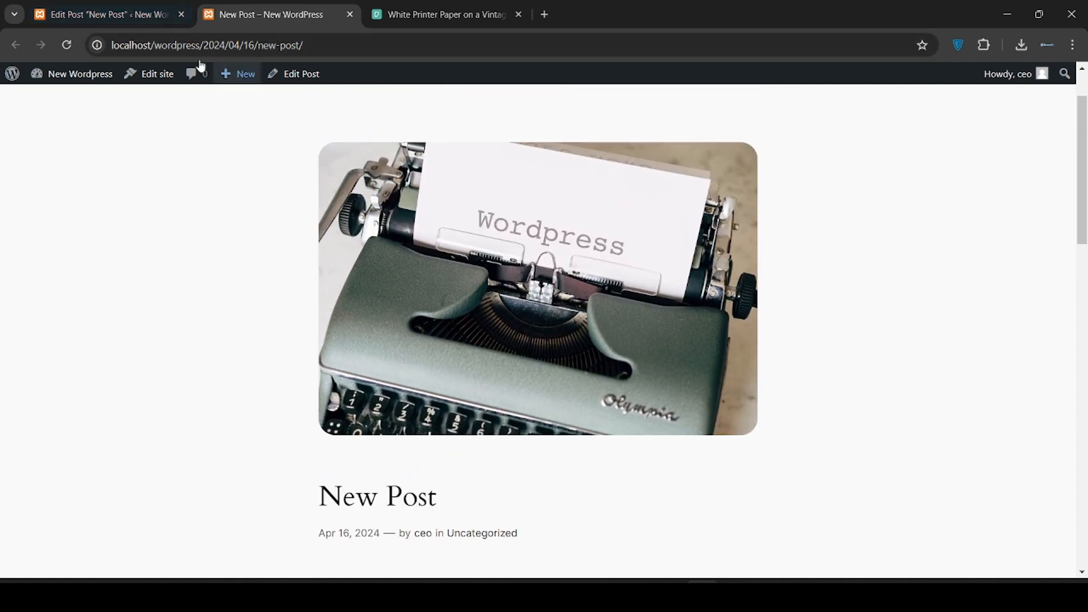
pyautogui.click(141, 6)
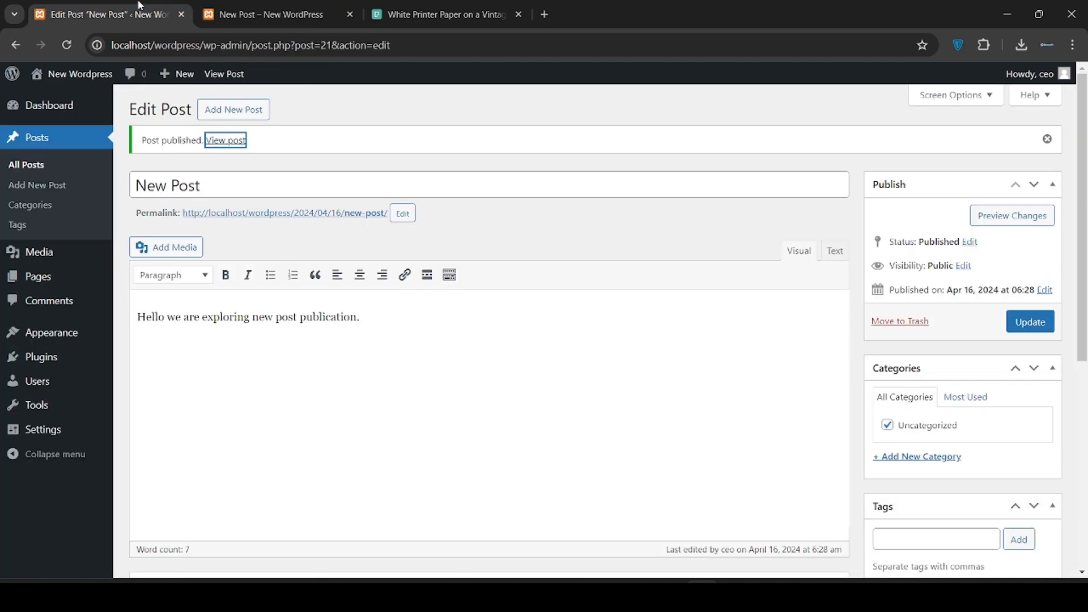
# Show All Posts, with New Post and Hello world! published, then open the Categories page
pyautogui.click(276, 6)
pyautogui.click(141, 8)
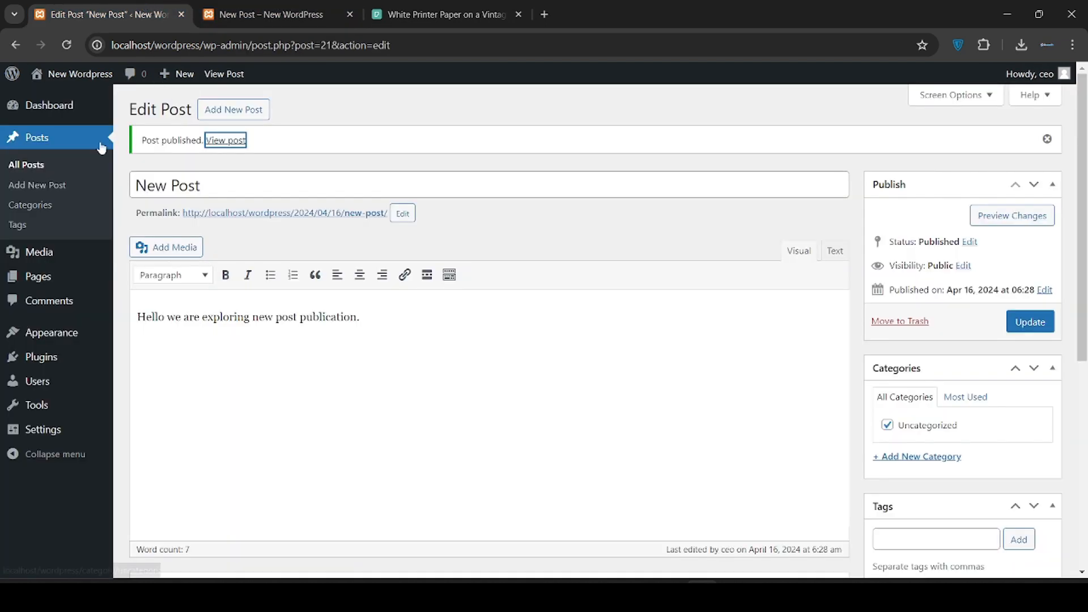
pyautogui.click(34, 166)
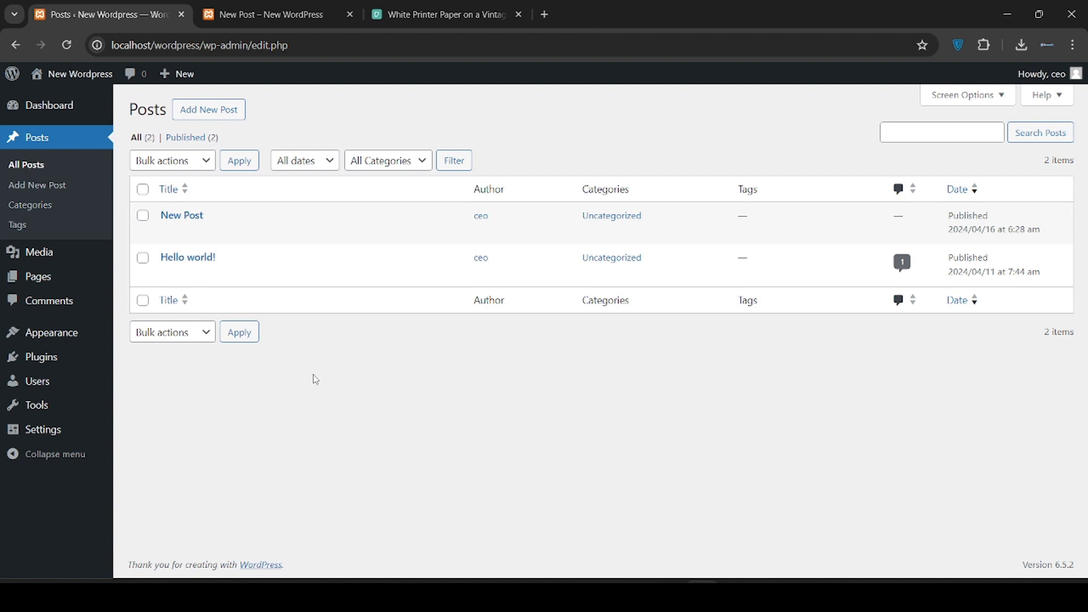
pyautogui.click(46, 213)
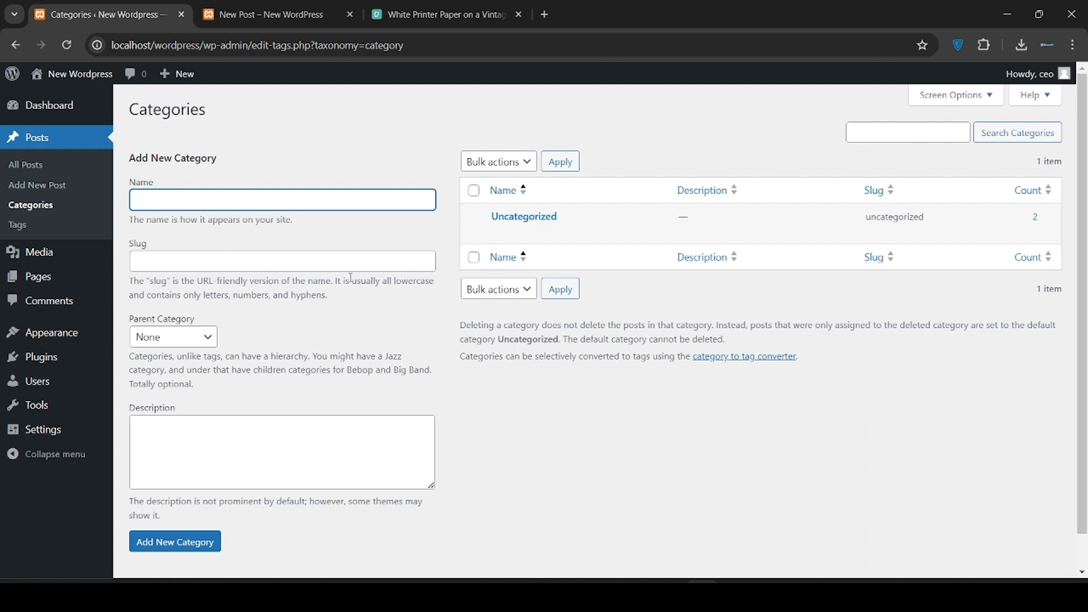
# Add a 'Web Design' category with default slug, blank description and parent None
pyautogui.write('We')
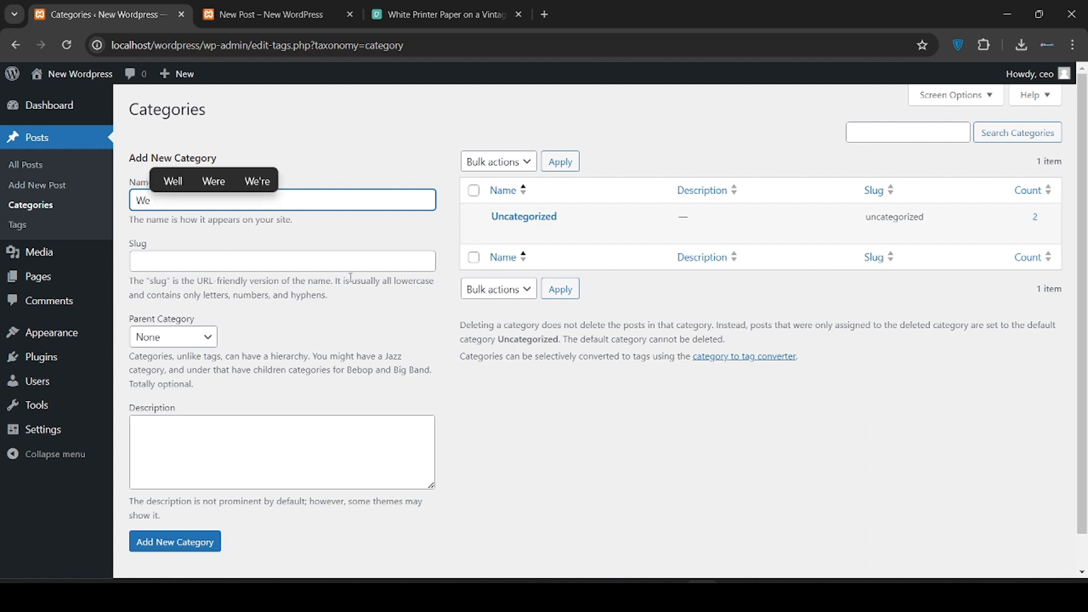
pyautogui.write('b Design')
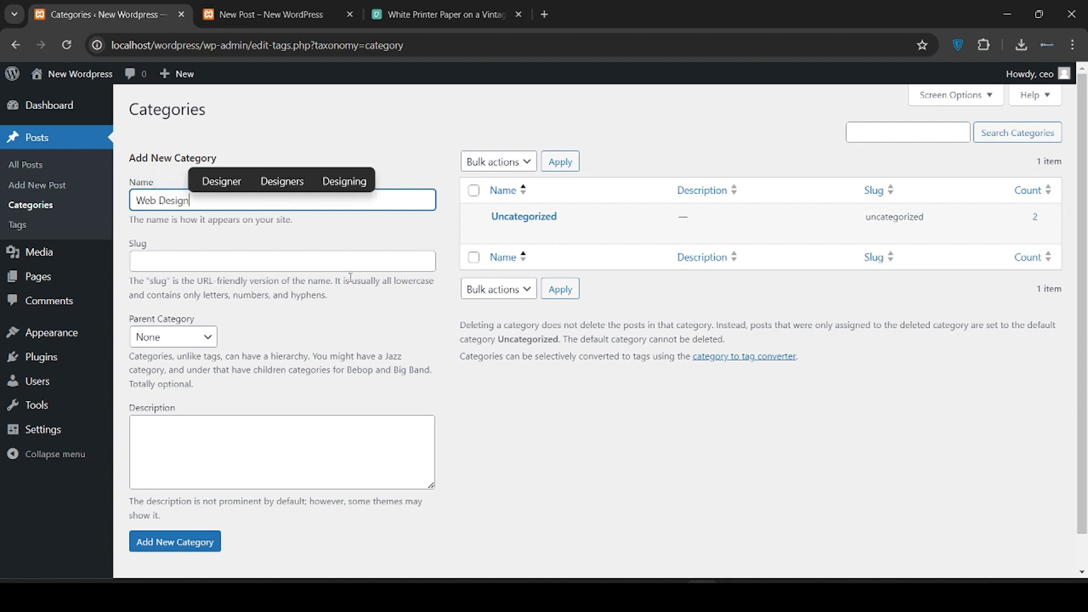
pyautogui.click(329, 347)
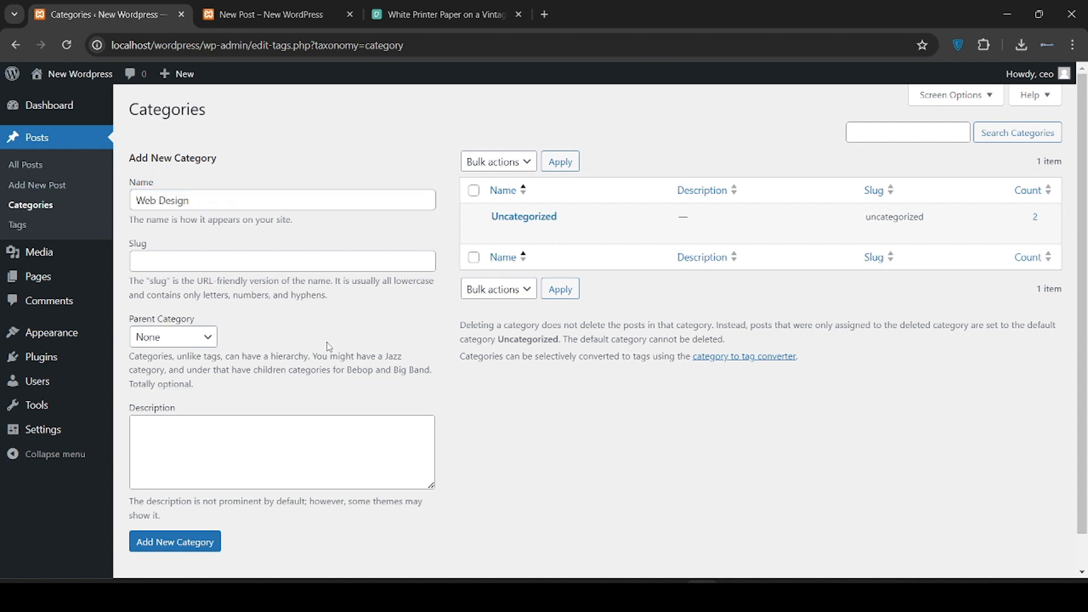
pyautogui.click(264, 262)
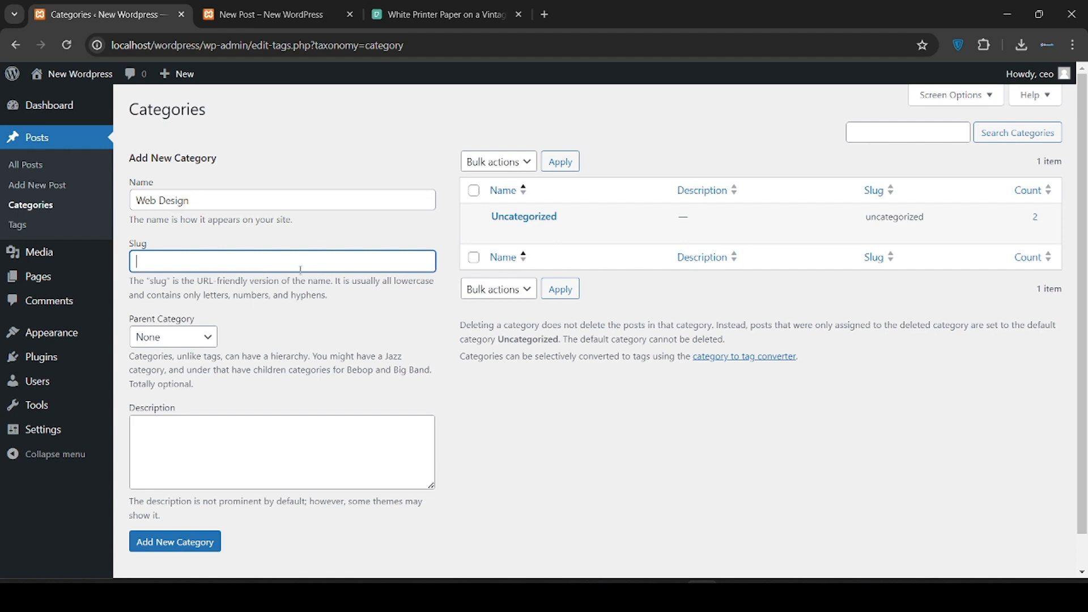
pyautogui.scroll(-1, 321, 327)
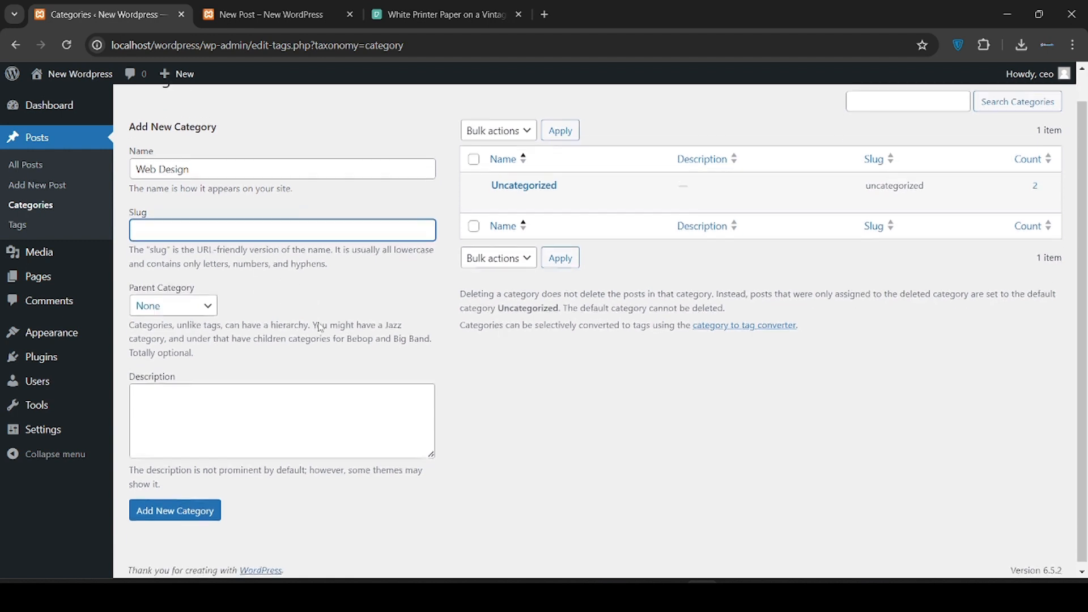
pyautogui.click(230, 406)
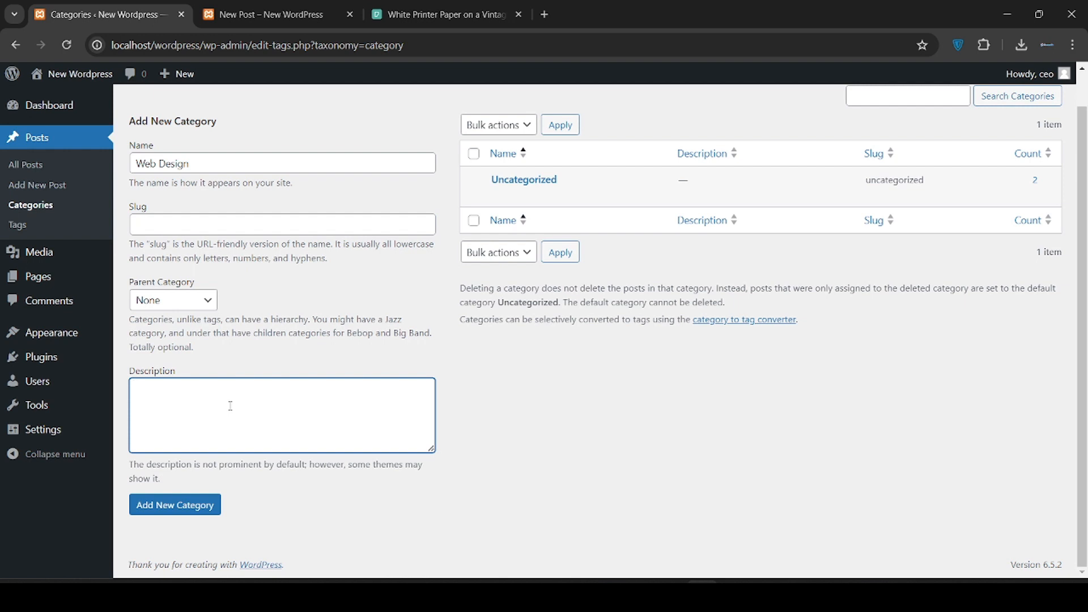
pyautogui.click(286, 286)
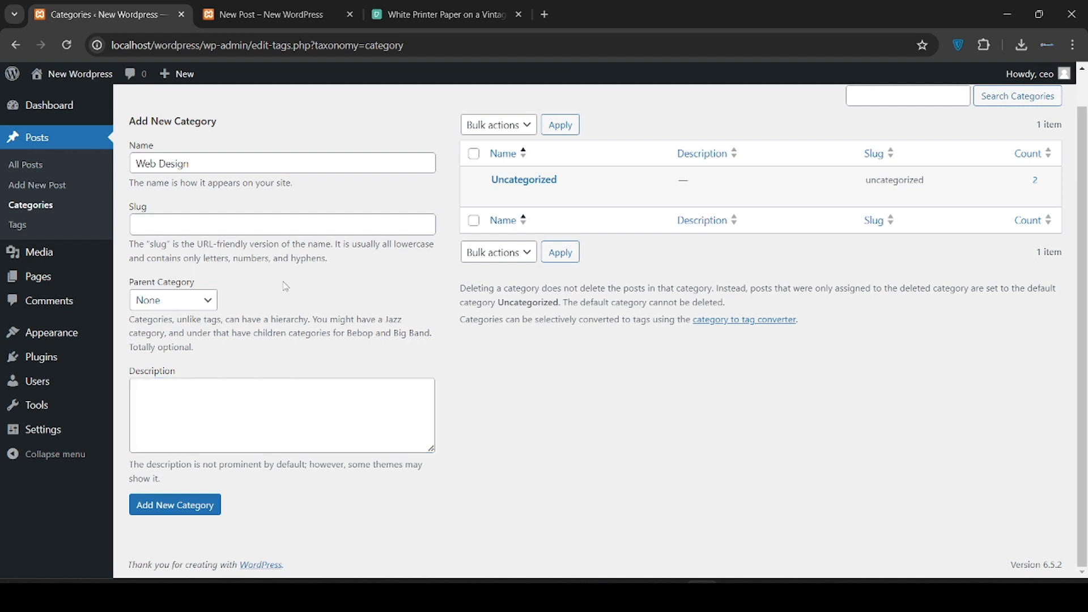
pyautogui.click(194, 304)
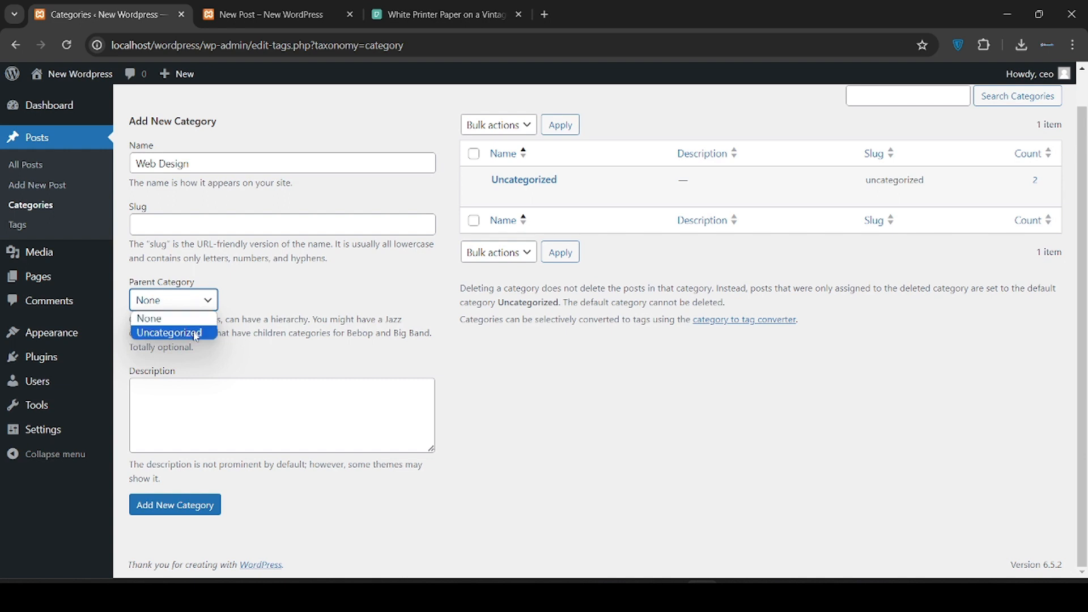
pyautogui.click(196, 318)
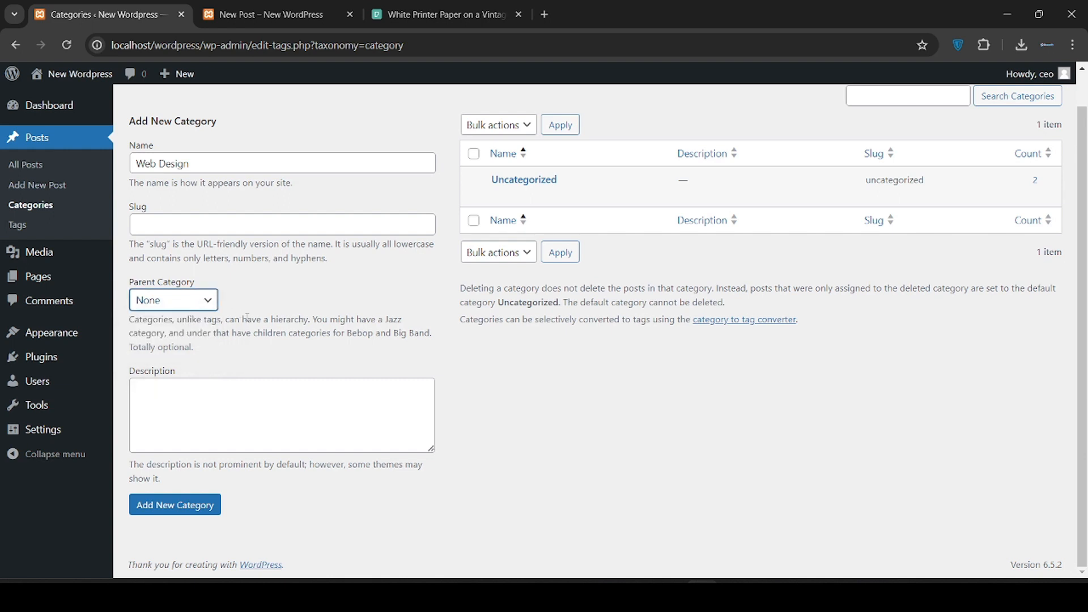
pyautogui.click(195, 509)
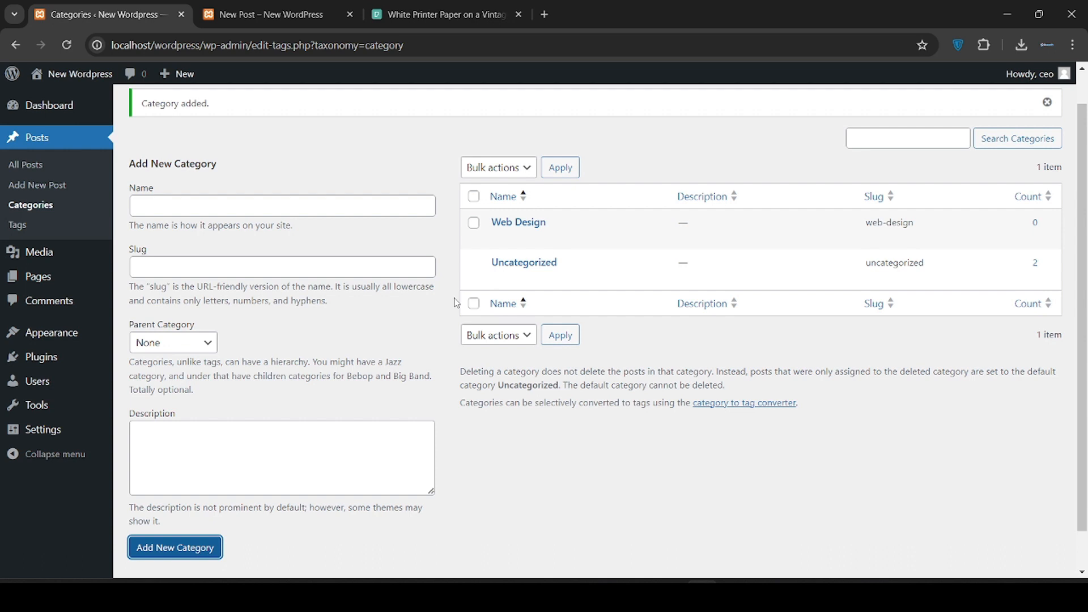
pyautogui.click(330, 208)
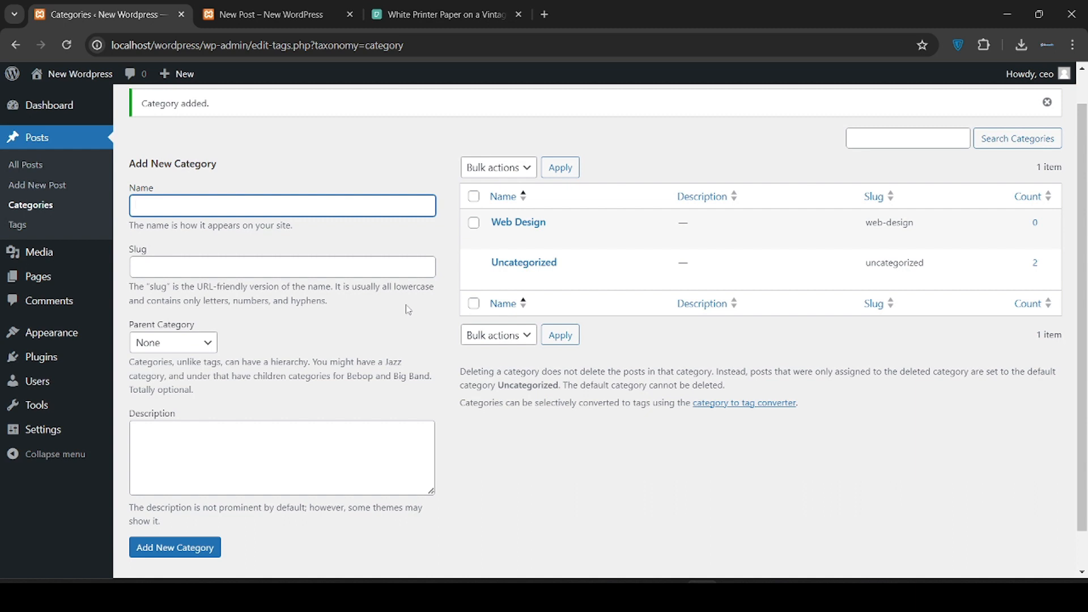
# Add the 'Phone Reviews' category, then go to the All Posts list
pyautogui.write('Phone ')
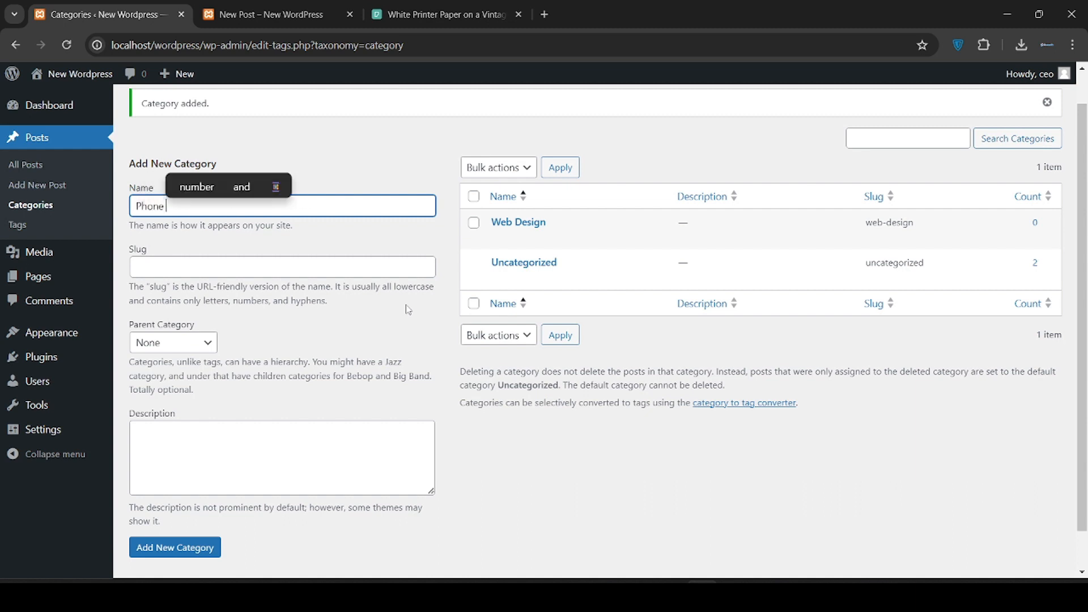
pyautogui.write('Reviews')
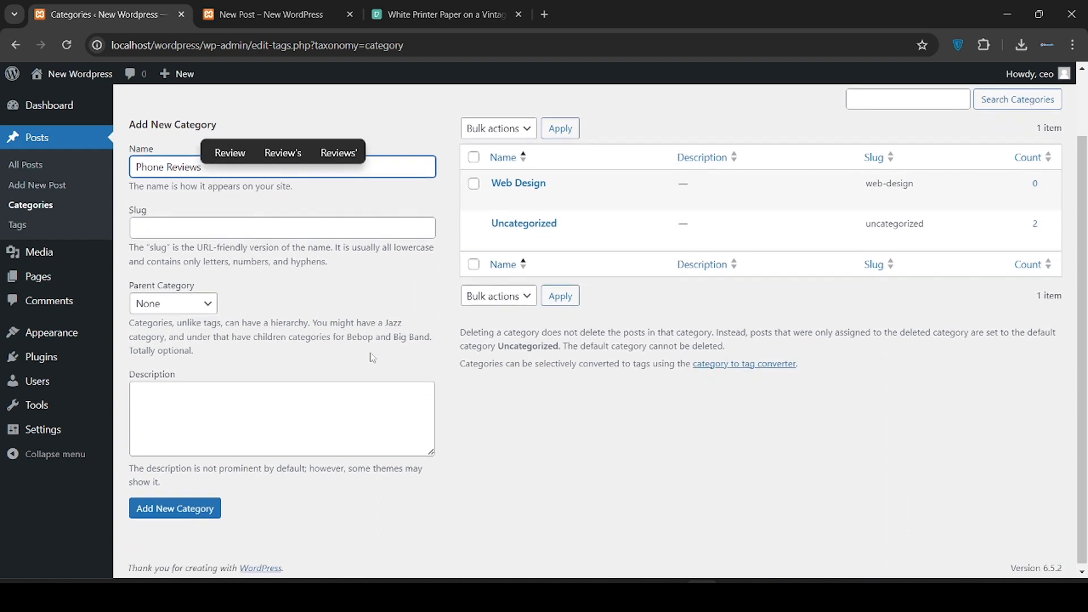
pyautogui.click(189, 516)
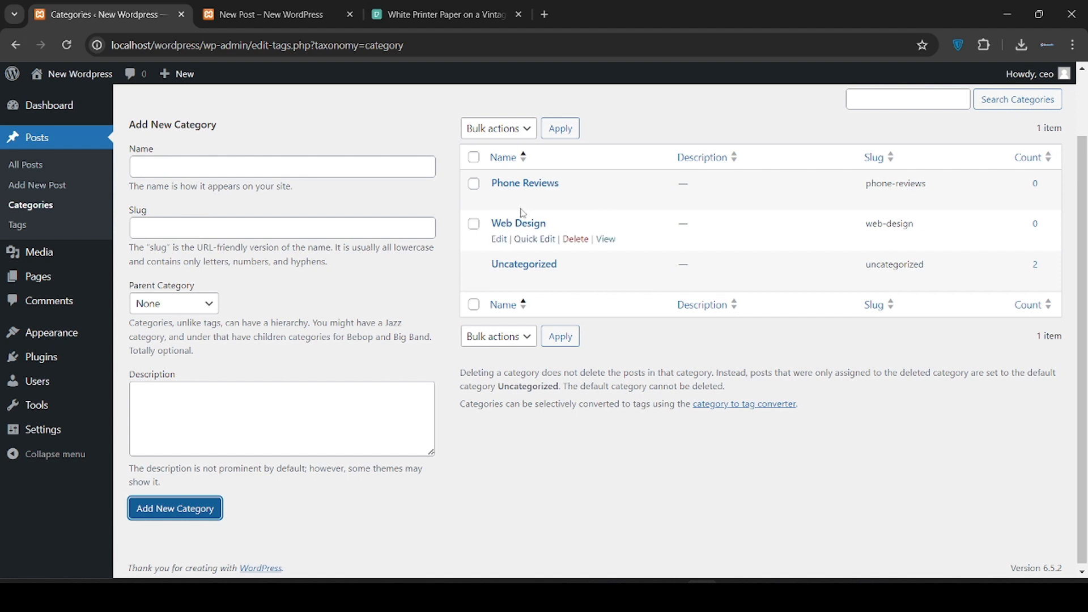
pyautogui.moveTo(521, 209)
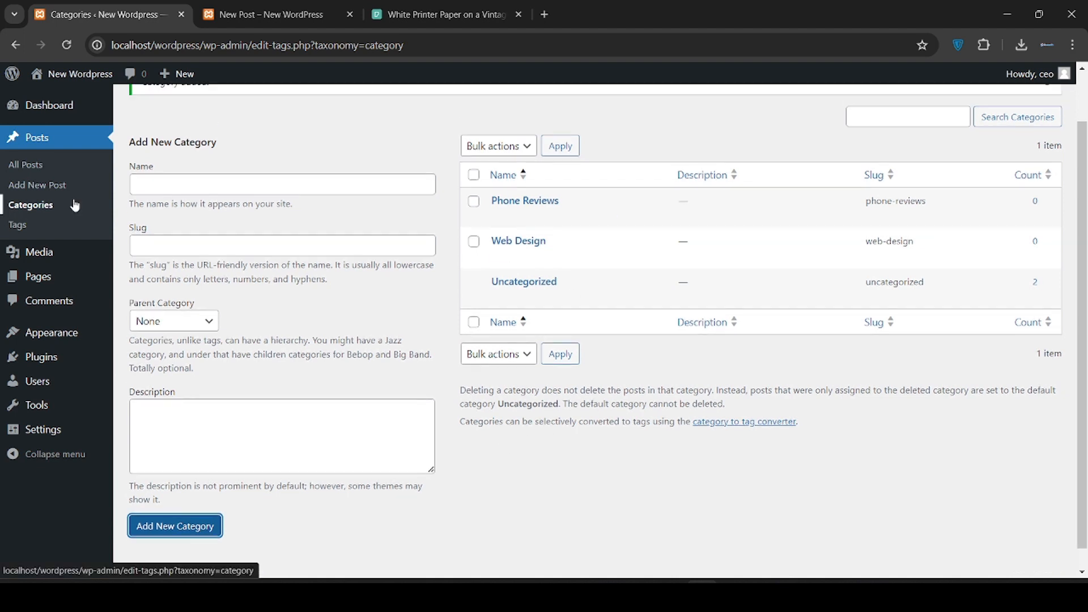
pyautogui.click(29, 165)
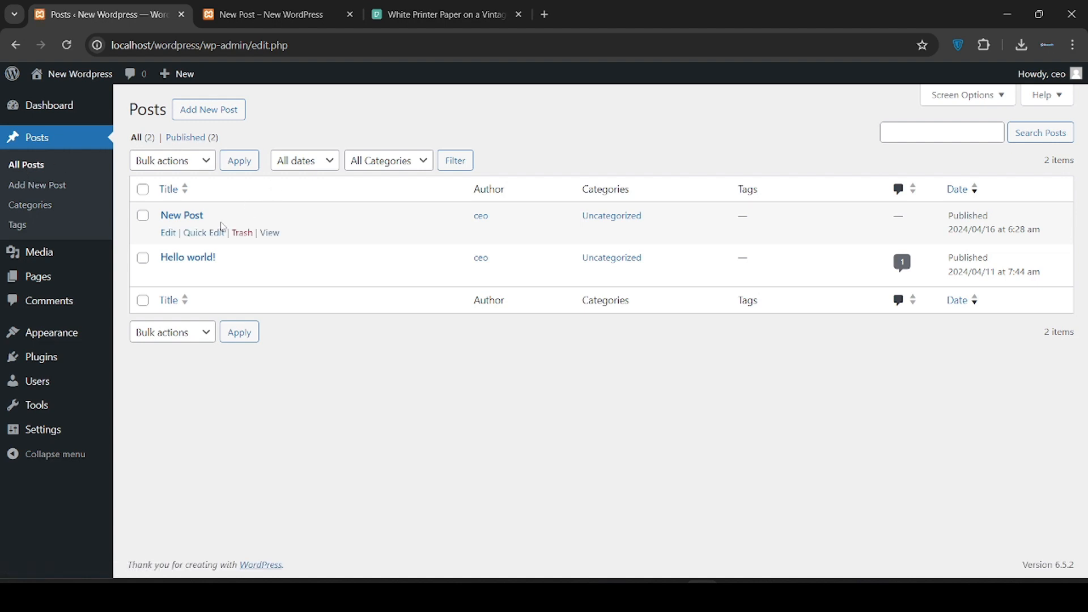
# In New Post, uncheck Uncategorized, tick Web Design, and update the post
pyautogui.click(168, 235)
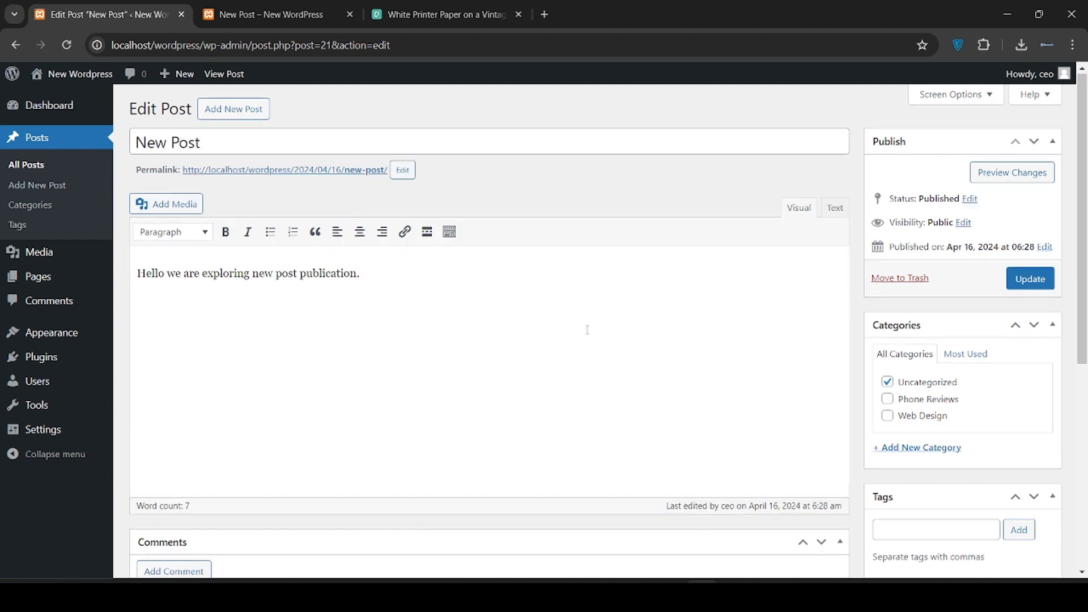
pyautogui.scroll(-1, 777, 277)
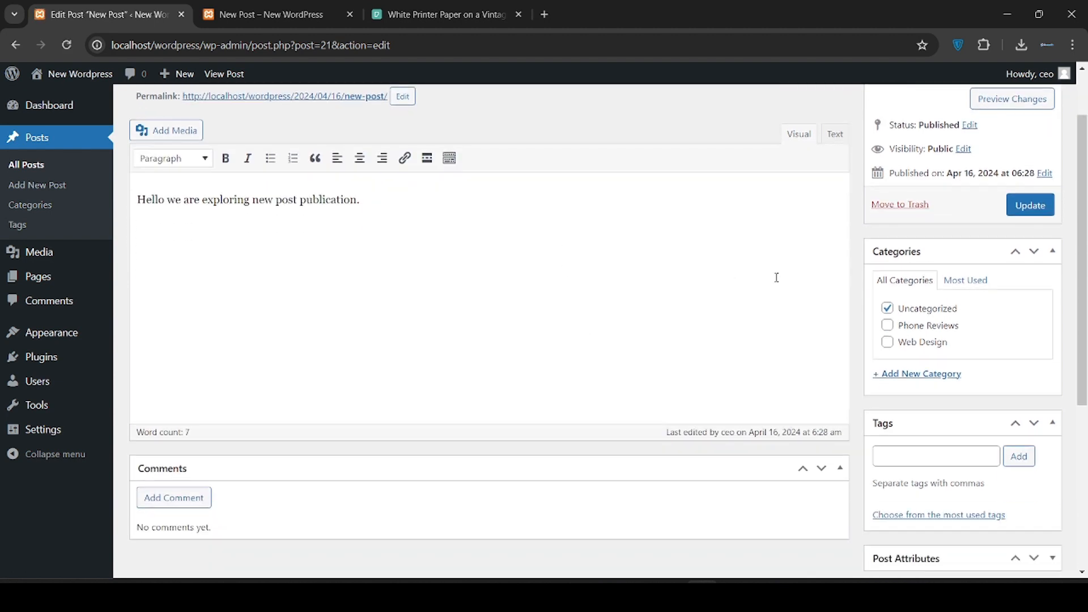
pyautogui.click(887, 308)
pyautogui.scroll(-4, 781, 391)
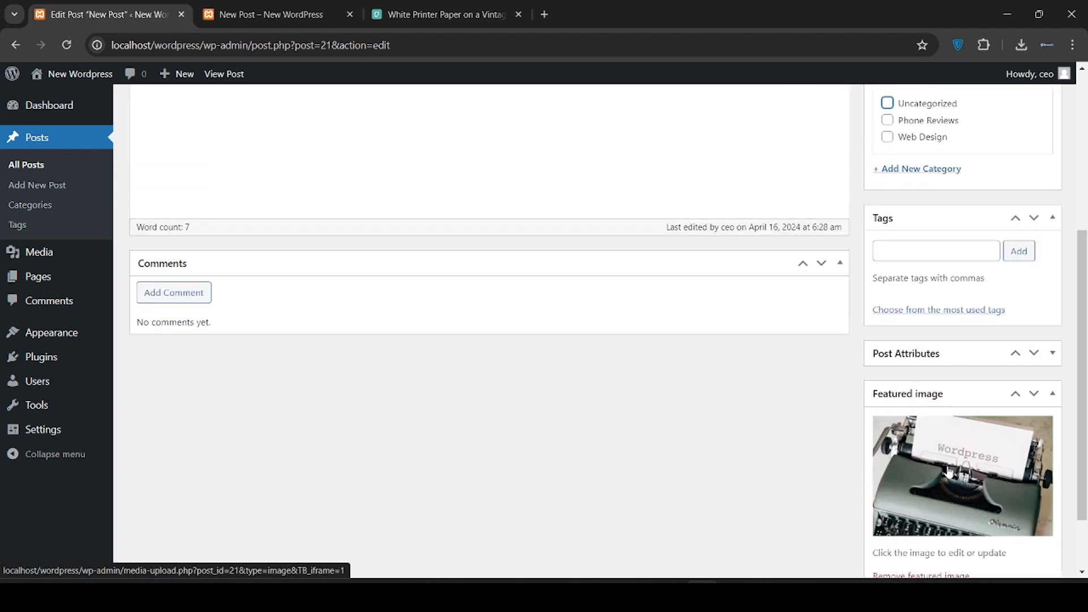
pyautogui.scroll(2, 1003, 447)
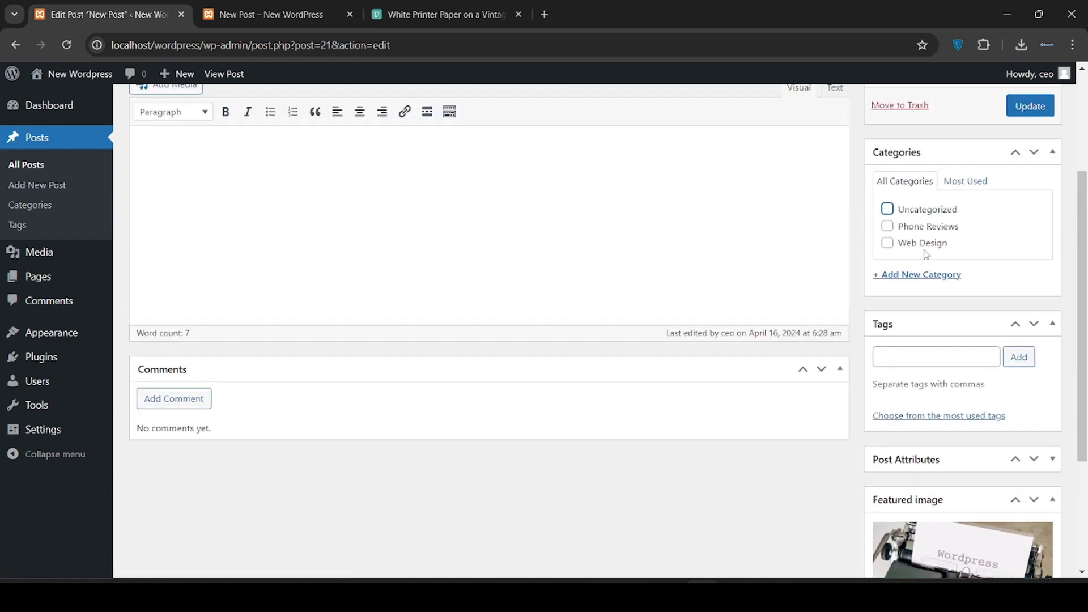
pyautogui.click(887, 243)
pyautogui.scroll(1, 986, 249)
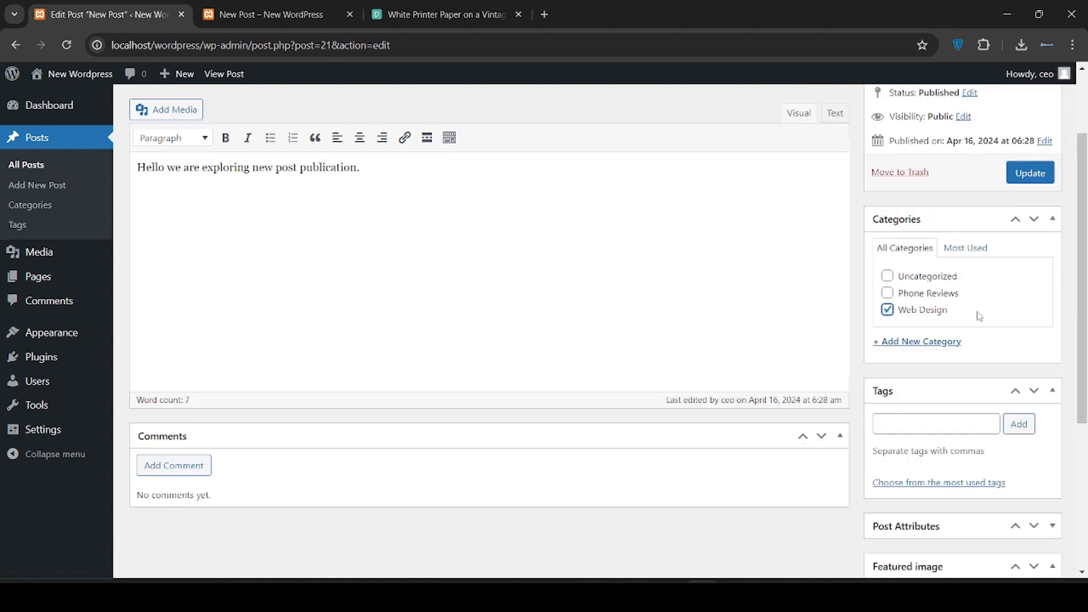
pyautogui.click(1027, 180)
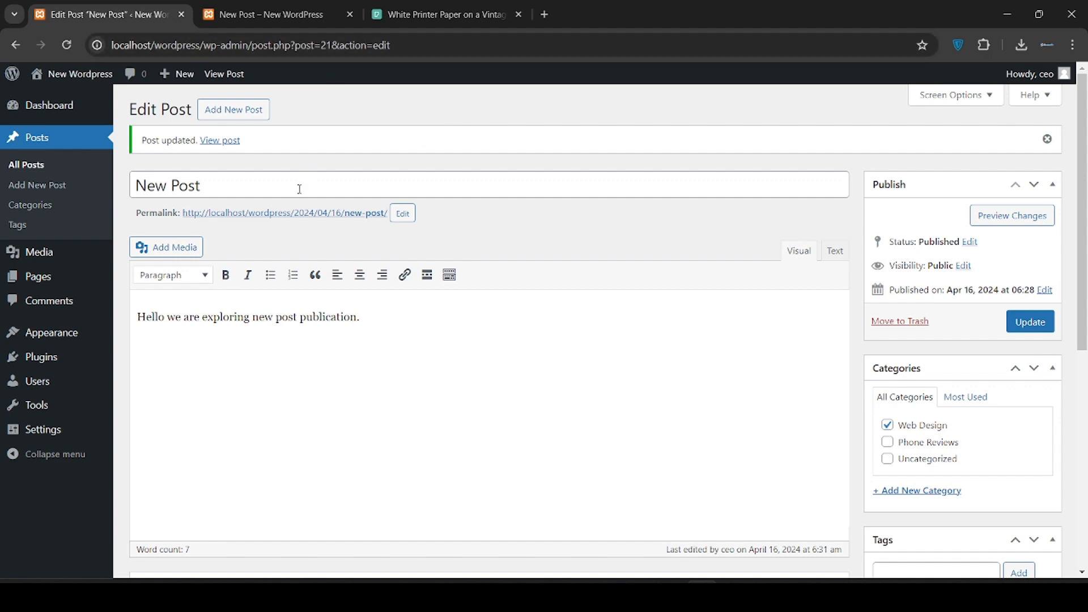
pyautogui.click(265, 6)
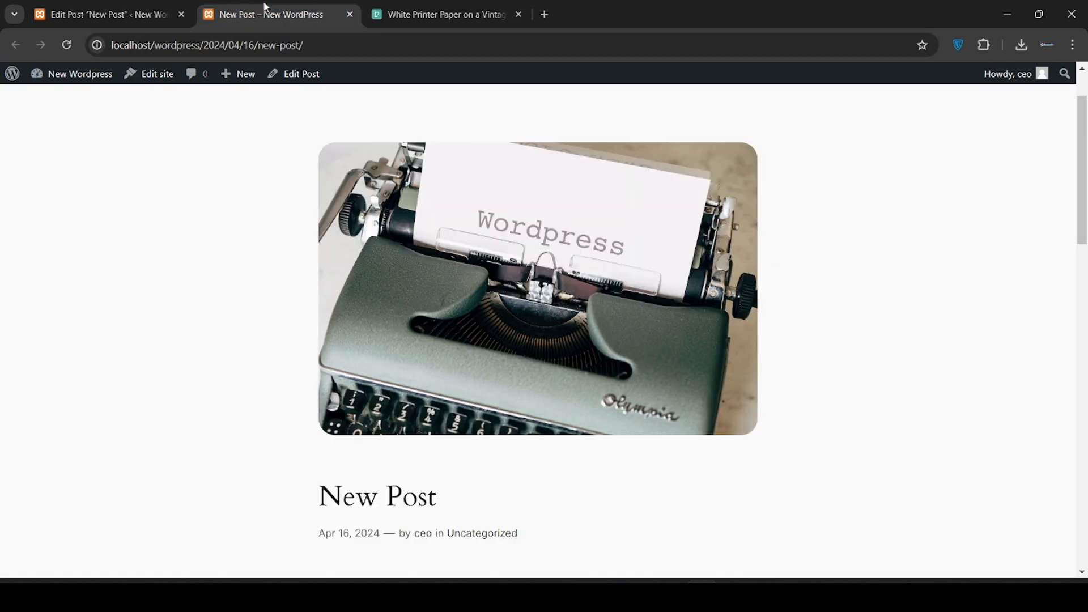
pyautogui.click(62, 49)
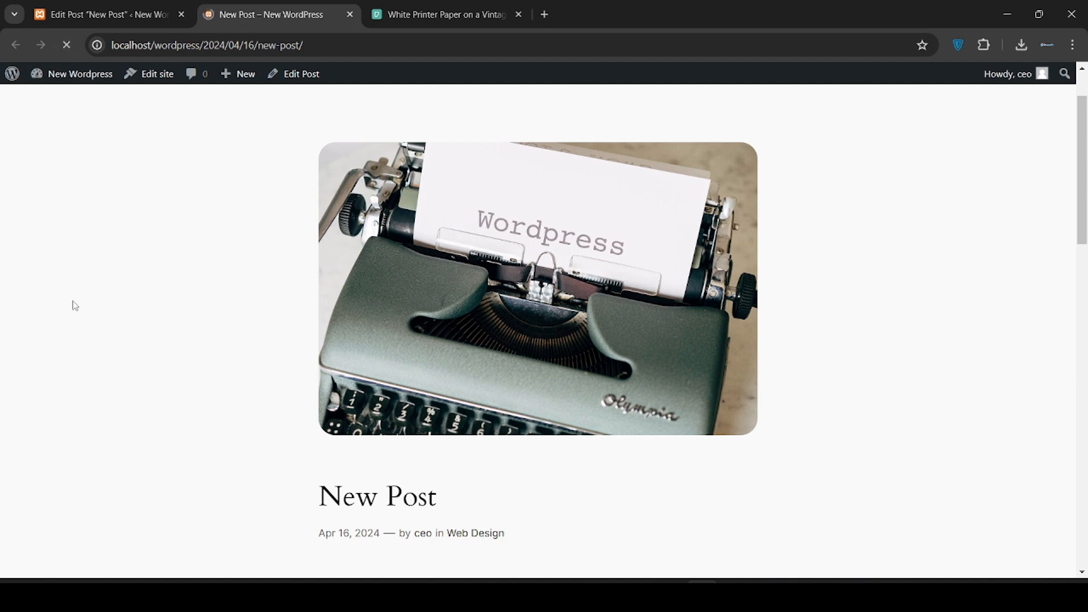
pyautogui.scroll(-2, 75, 306)
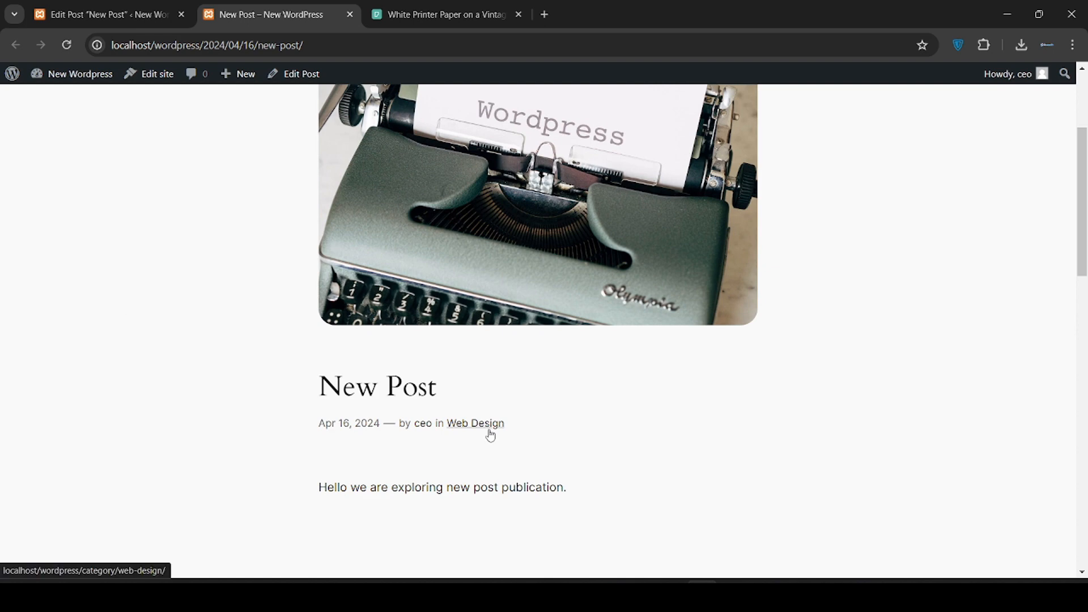
pyautogui.click(134, 8)
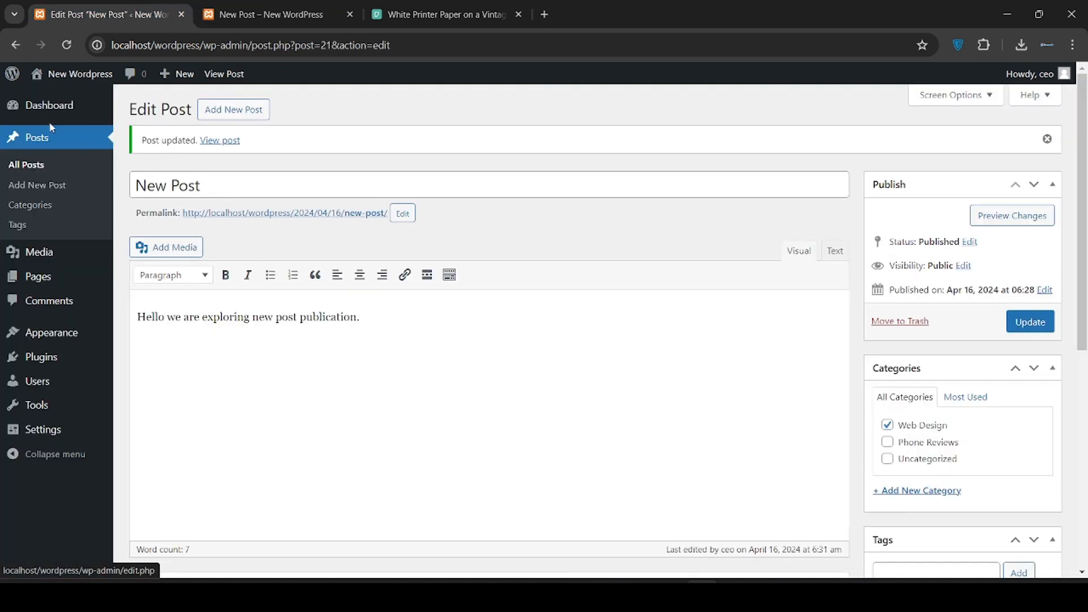
# Look over the Tags page and a new post's Tags field, then return to All Posts
pyautogui.click(57, 230)
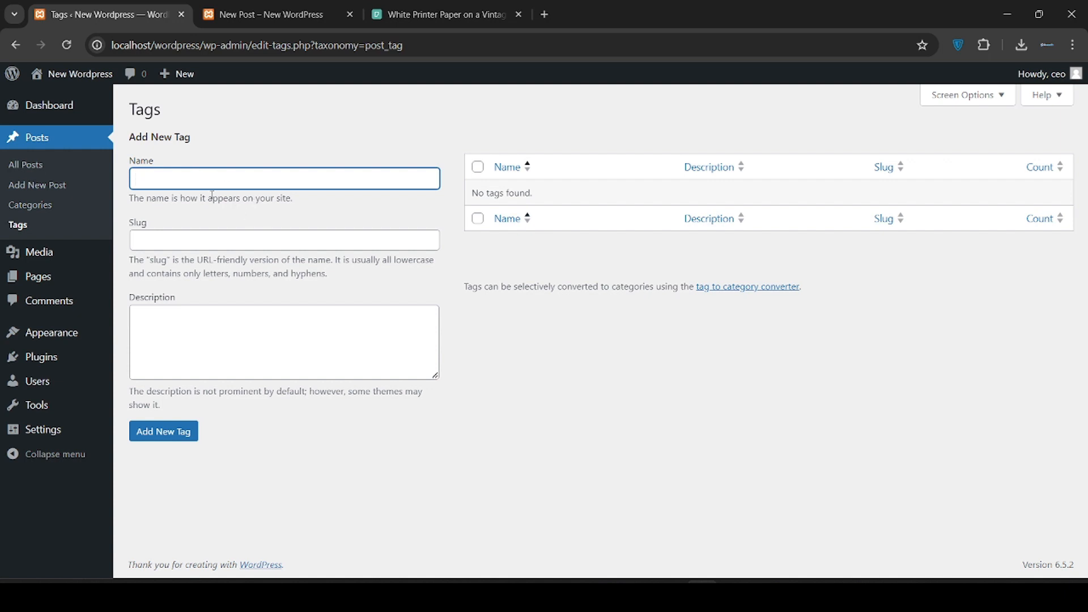
pyautogui.click(55, 193)
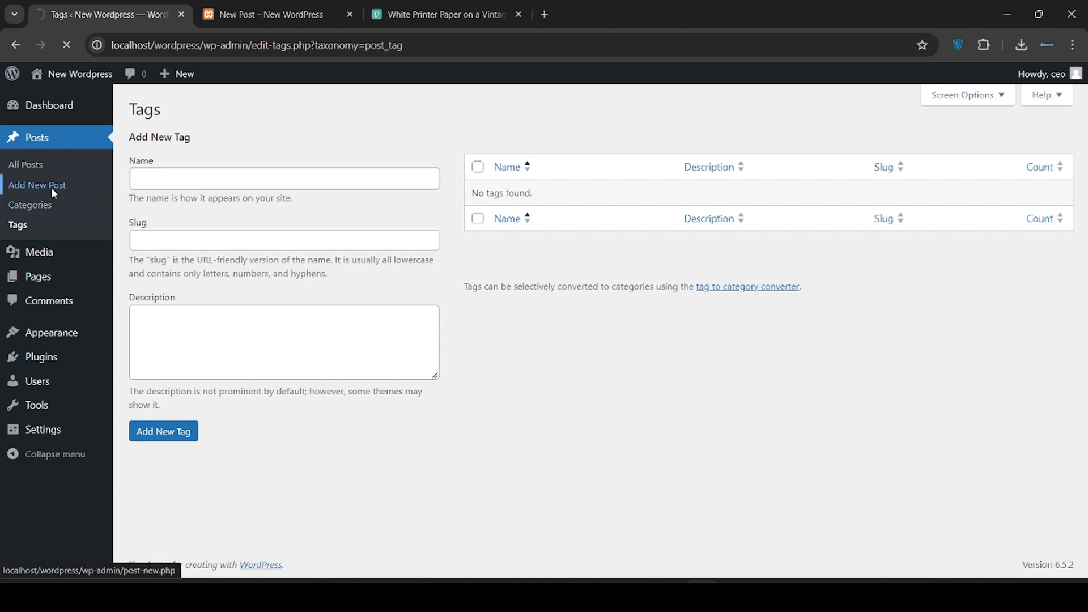
pyautogui.scroll(-3, 457, 347)
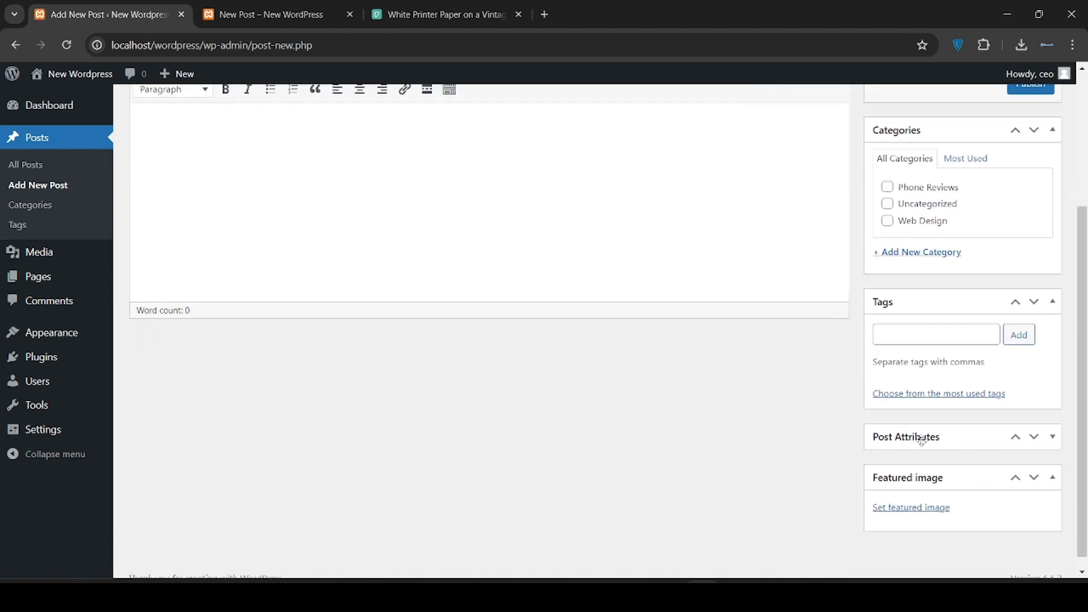
pyautogui.click(935, 339)
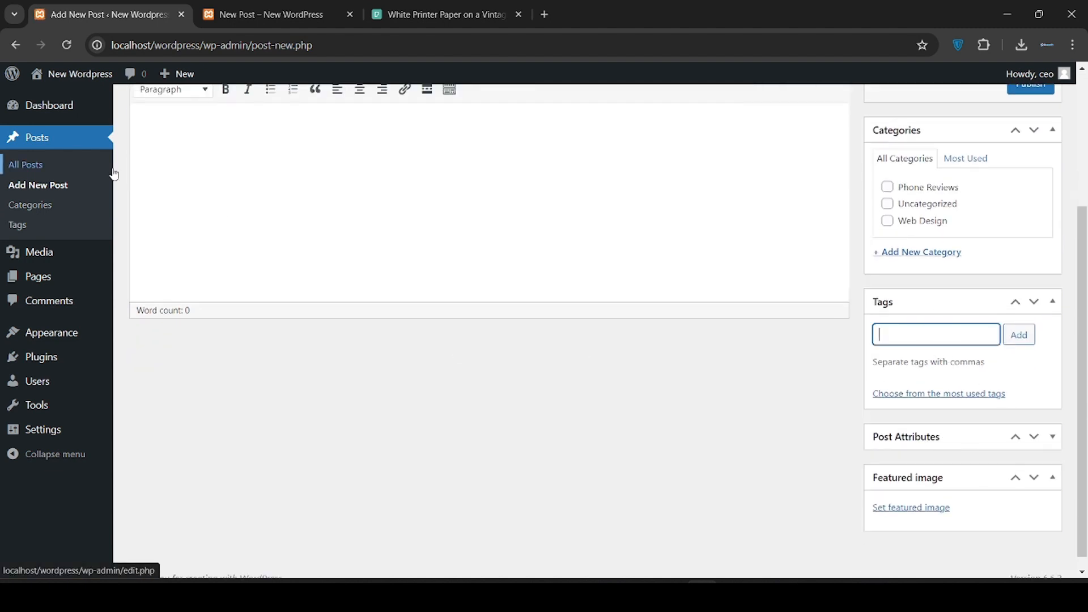
pyautogui.click(46, 166)
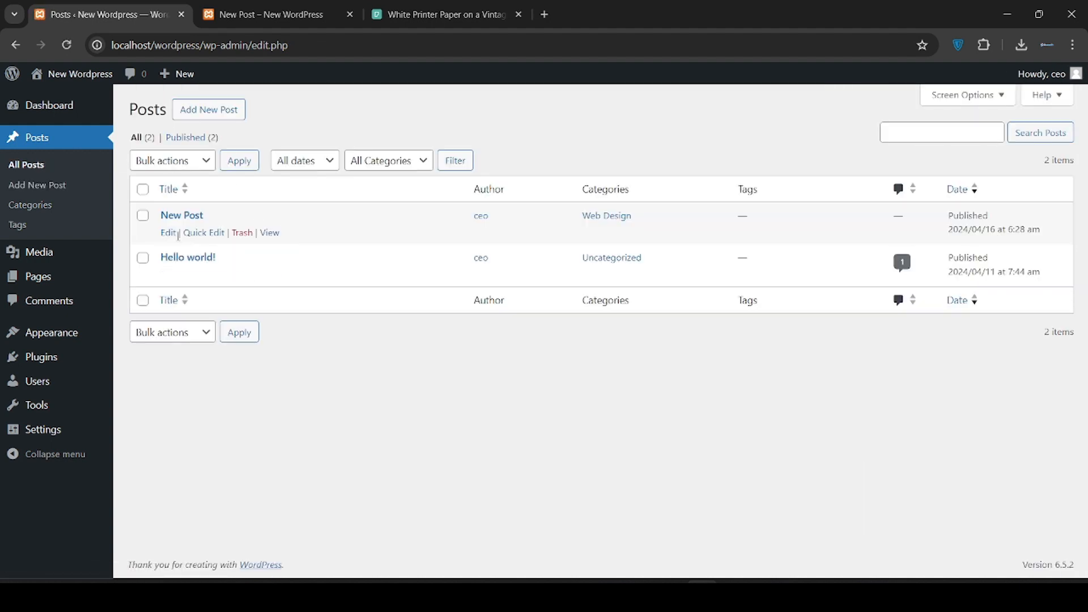
pyautogui.click(169, 236)
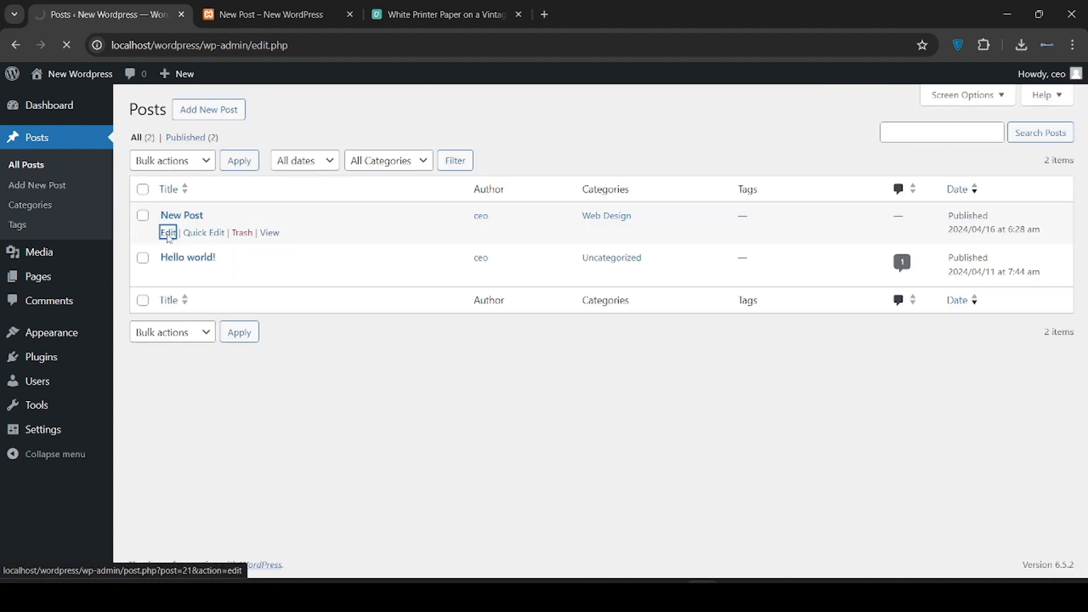
pyautogui.scroll(-4, 657, 337)
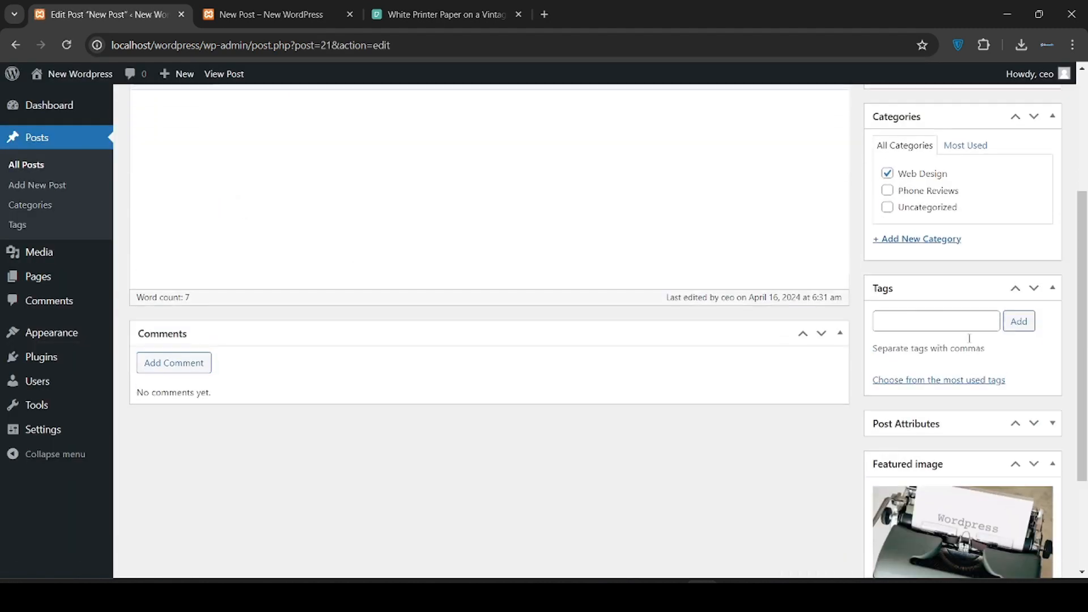
pyautogui.click(926, 321)
pyautogui.write('Wor')
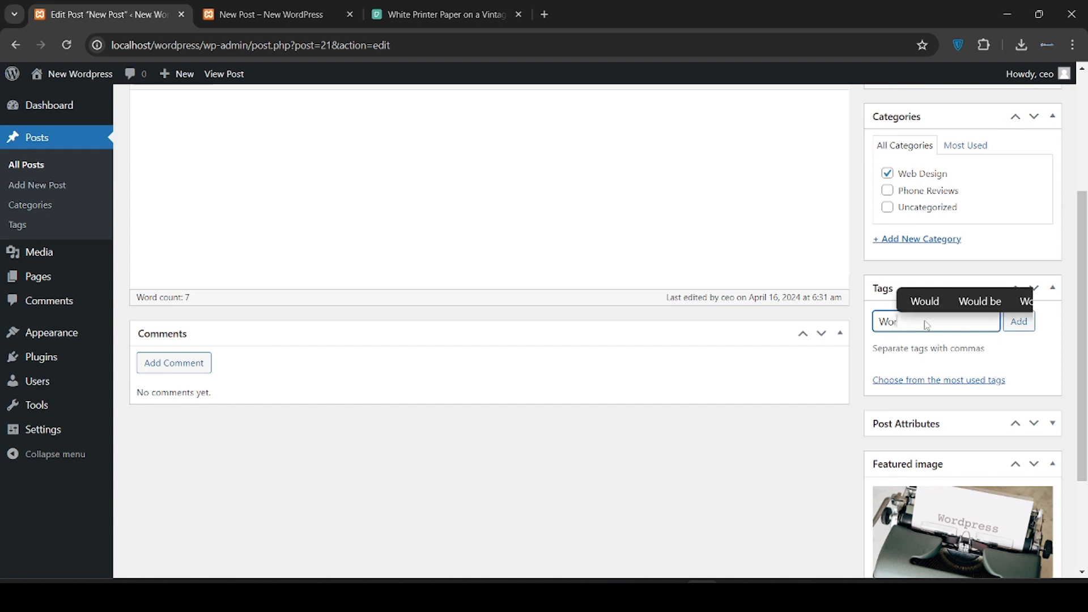
pyautogui.write('dpress')
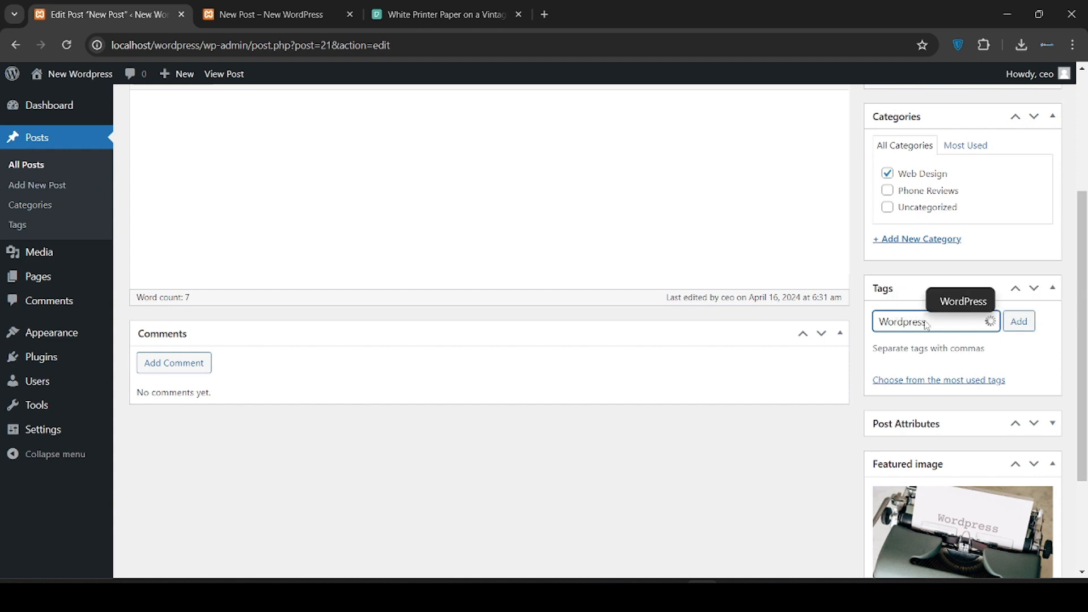
pyautogui.press('Return')
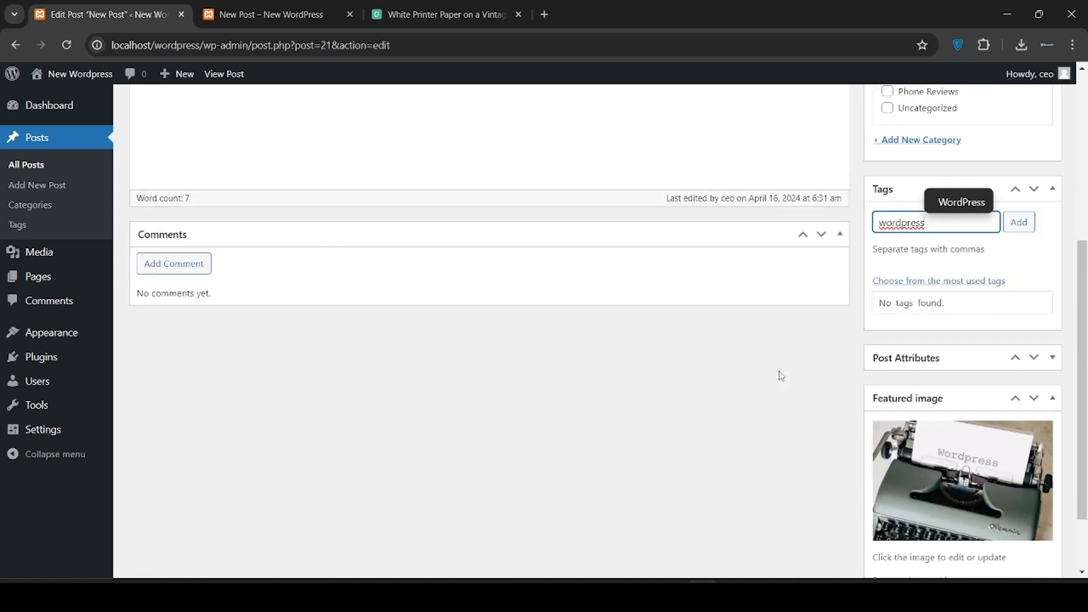
pyautogui.scroll(5, 780, 371)
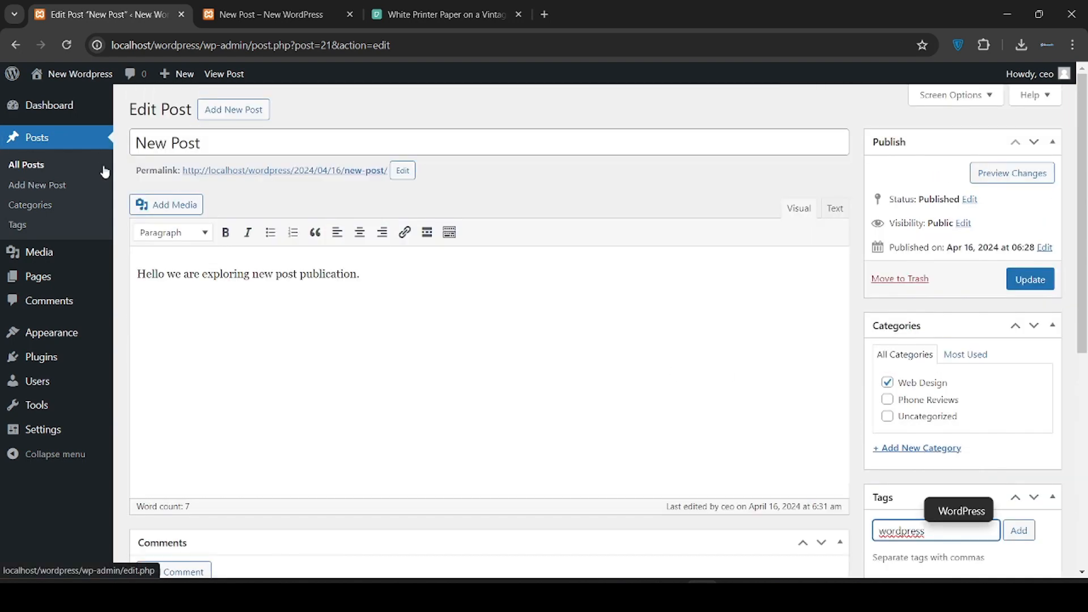
pyautogui.moveTo(38, 266)
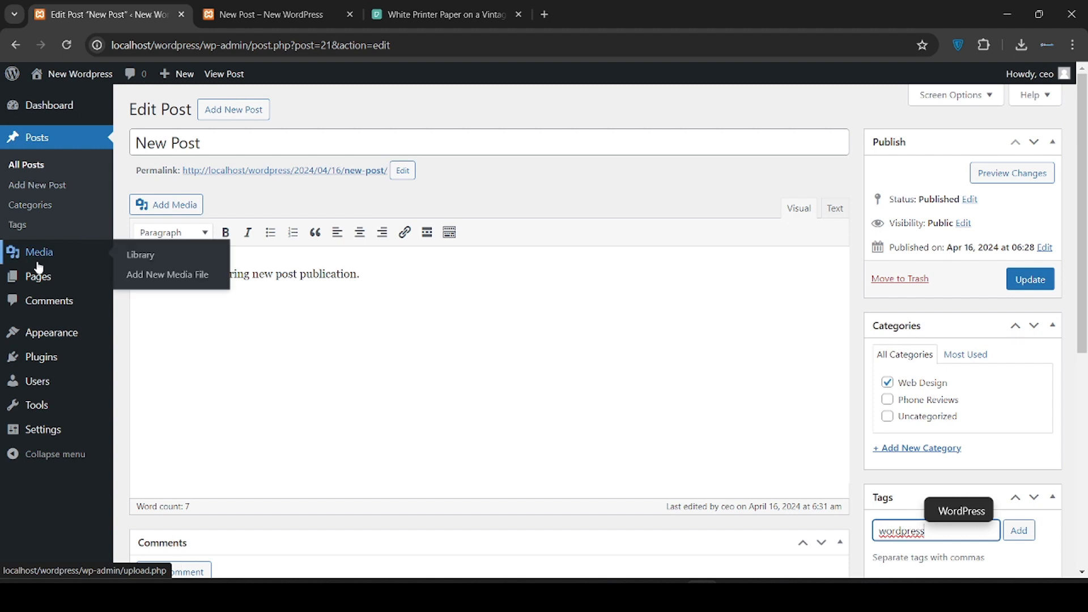
pyautogui.click(39, 166)
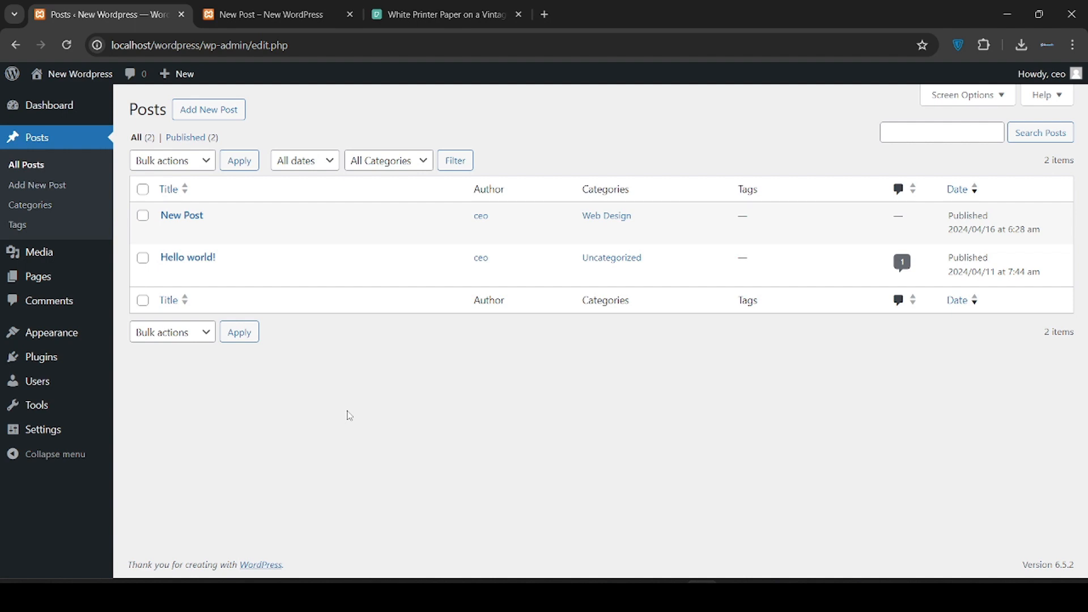
# Quick Edit New Post to add Phone Reviews, keep Default template, and update
pyautogui.moveTo(257, 217)
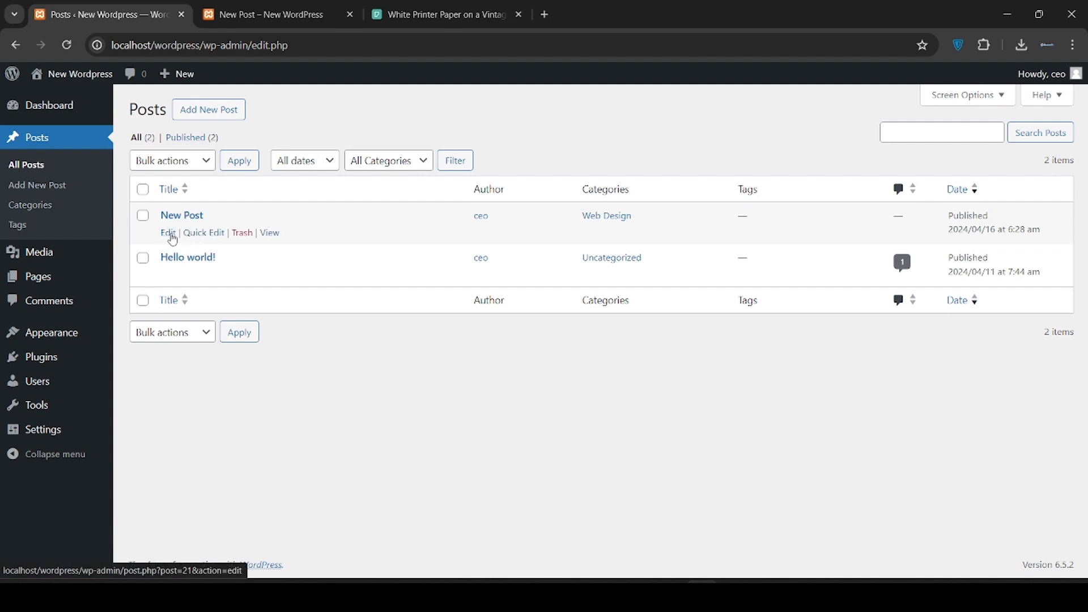
pyautogui.click(201, 232)
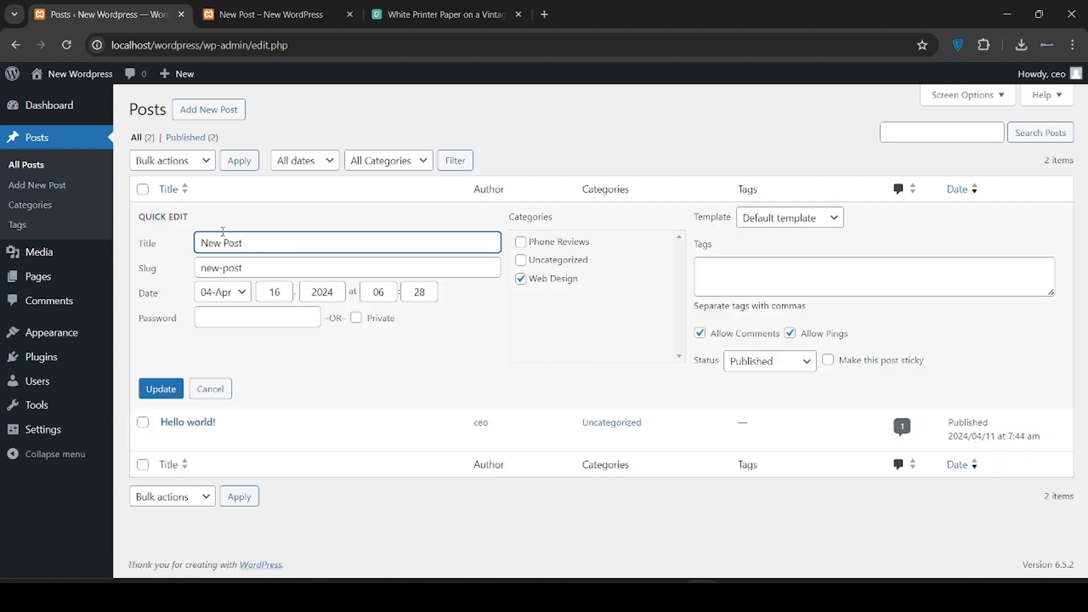
pyautogui.click(232, 261)
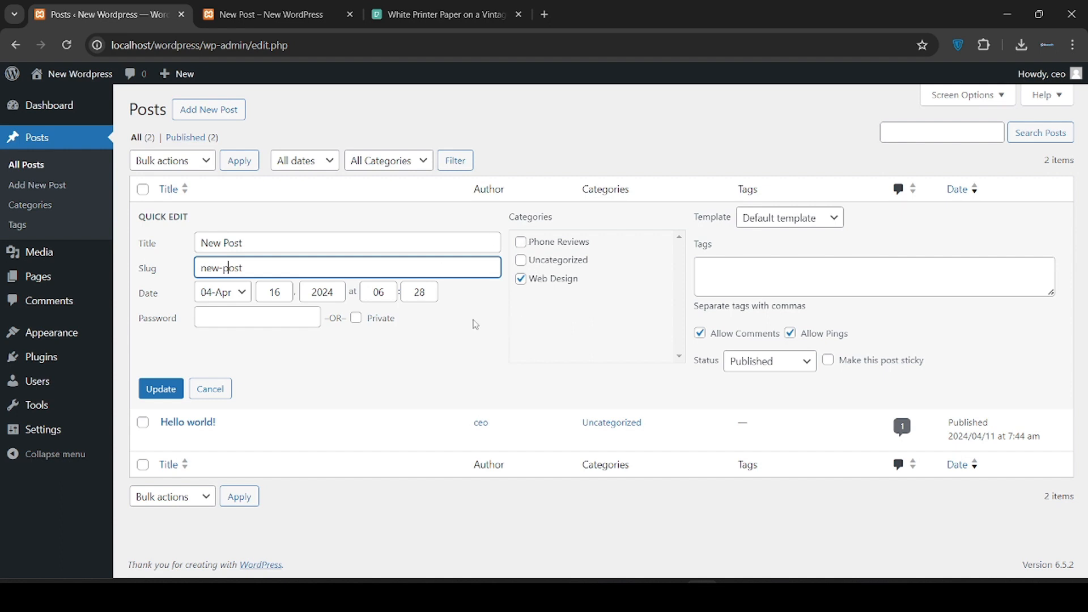
pyautogui.click(520, 241)
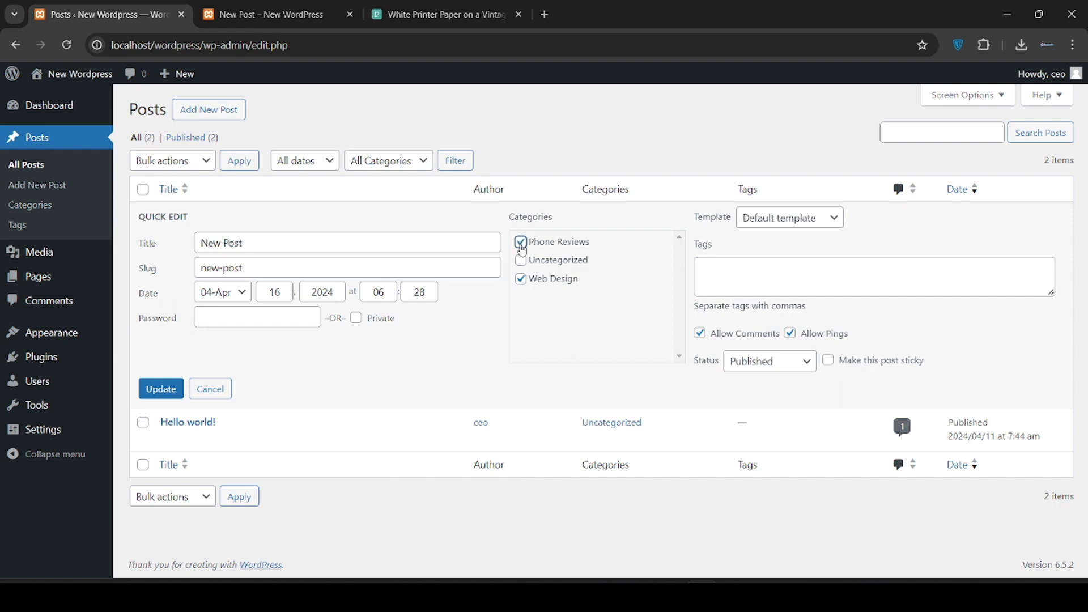
pyautogui.click(783, 300)
pyautogui.click(755, 228)
pyautogui.click(752, 231)
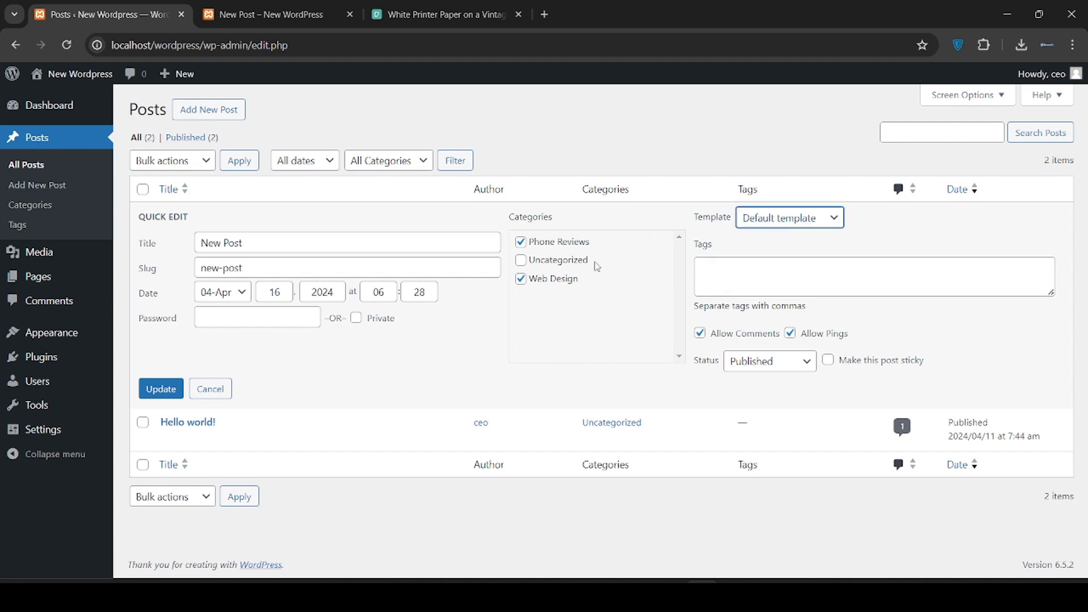
pyautogui.click(162, 391)
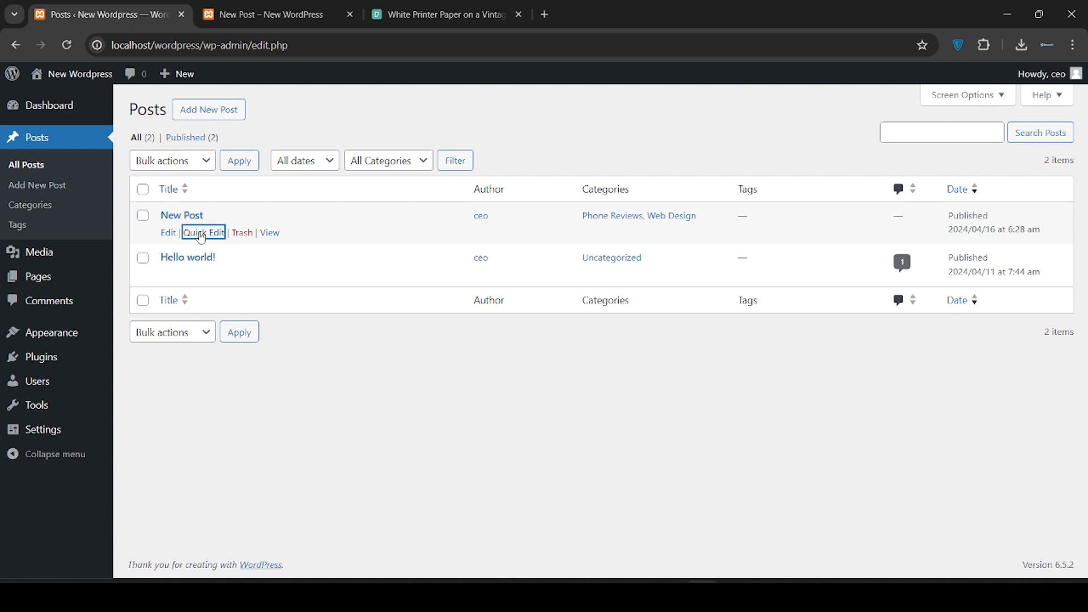
pyautogui.click(356, 385)
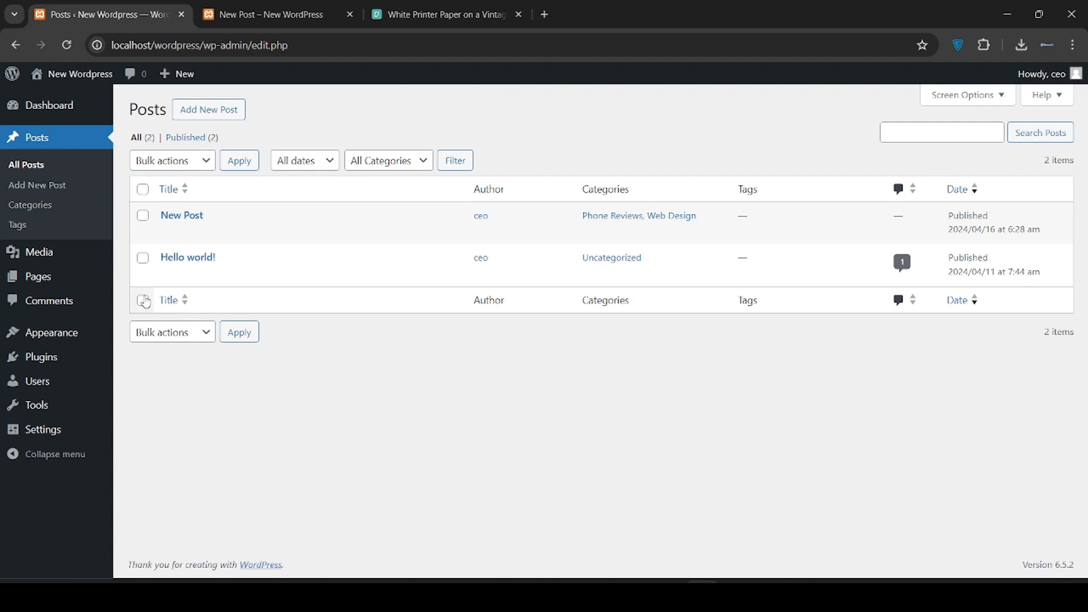
# Open the Media Library's Add New upload area and cancel the file picker unused
pyautogui.moveTo(57, 258)
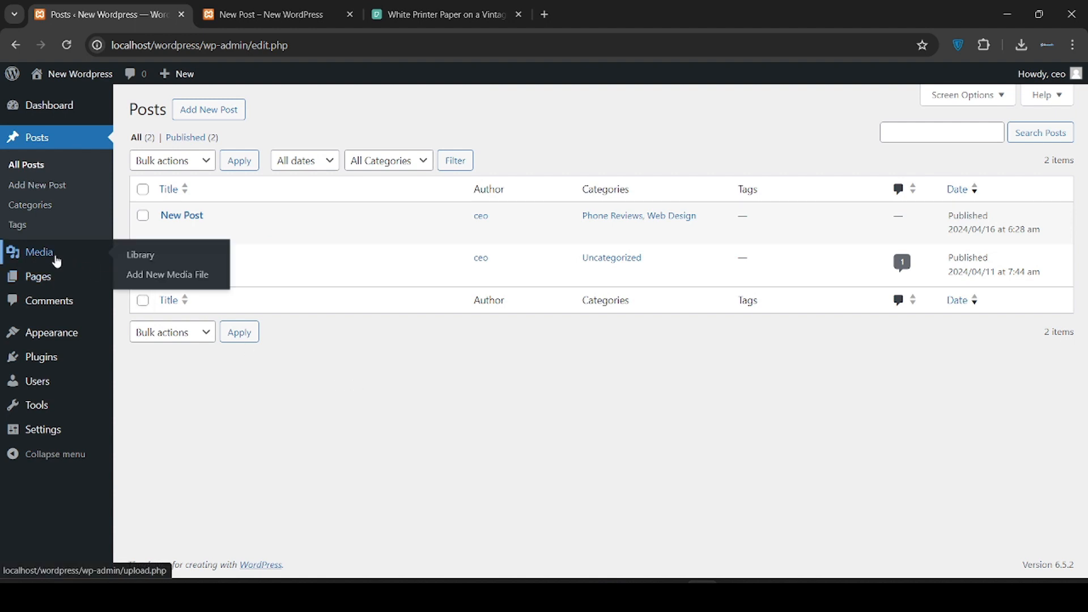
pyautogui.click(57, 259)
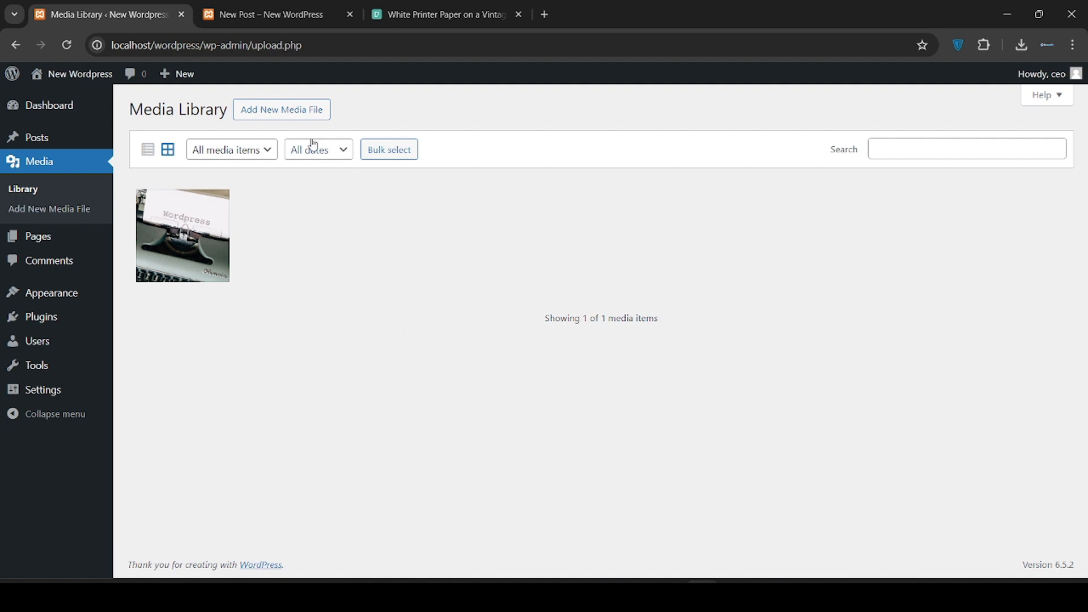
pyautogui.click(283, 117)
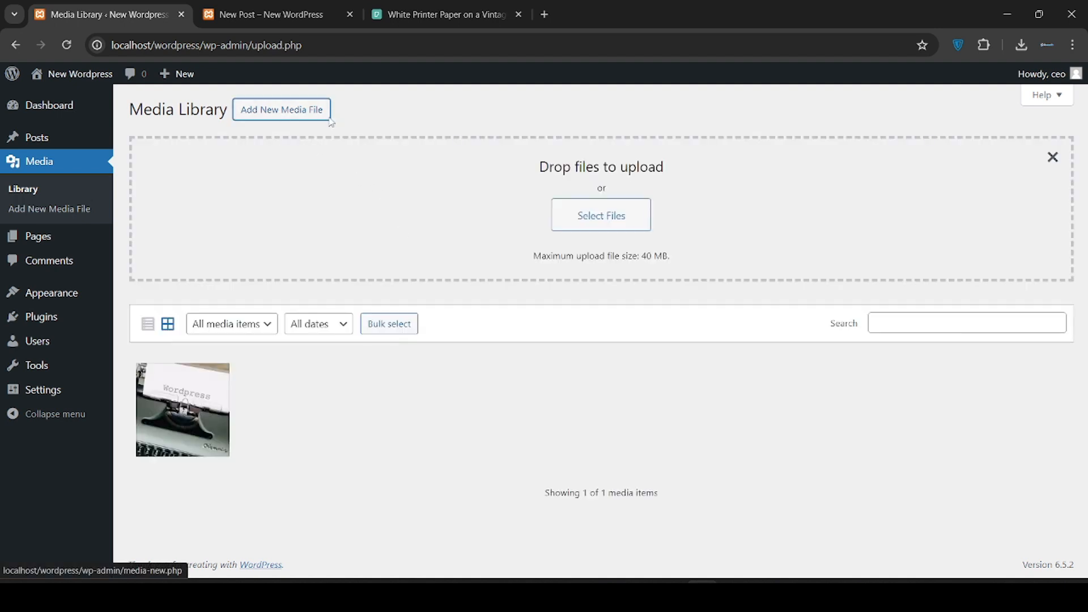
pyautogui.click(600, 228)
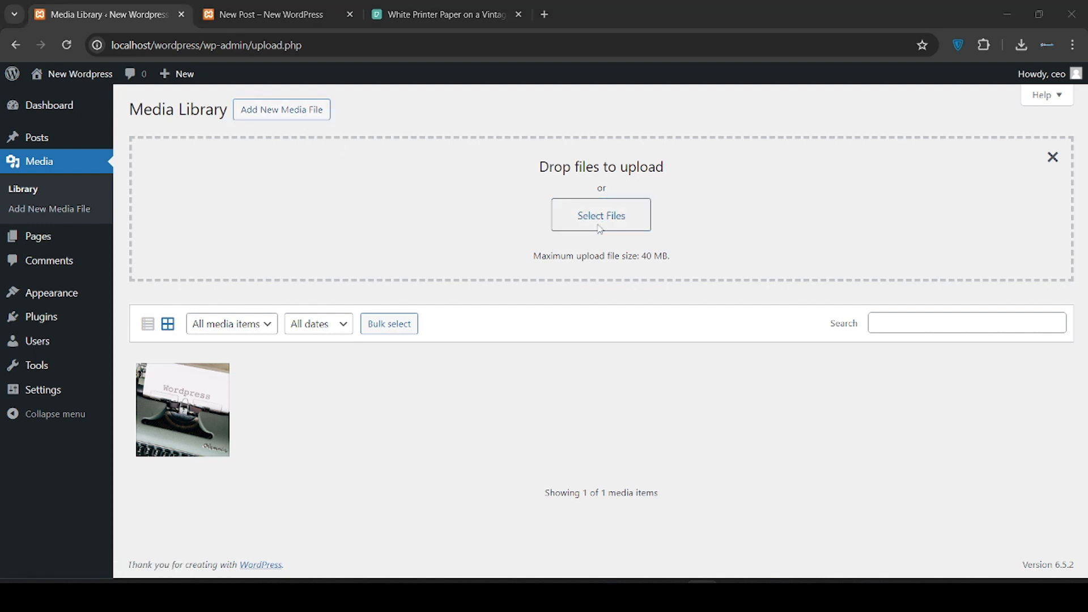
pyautogui.click(596, 222)
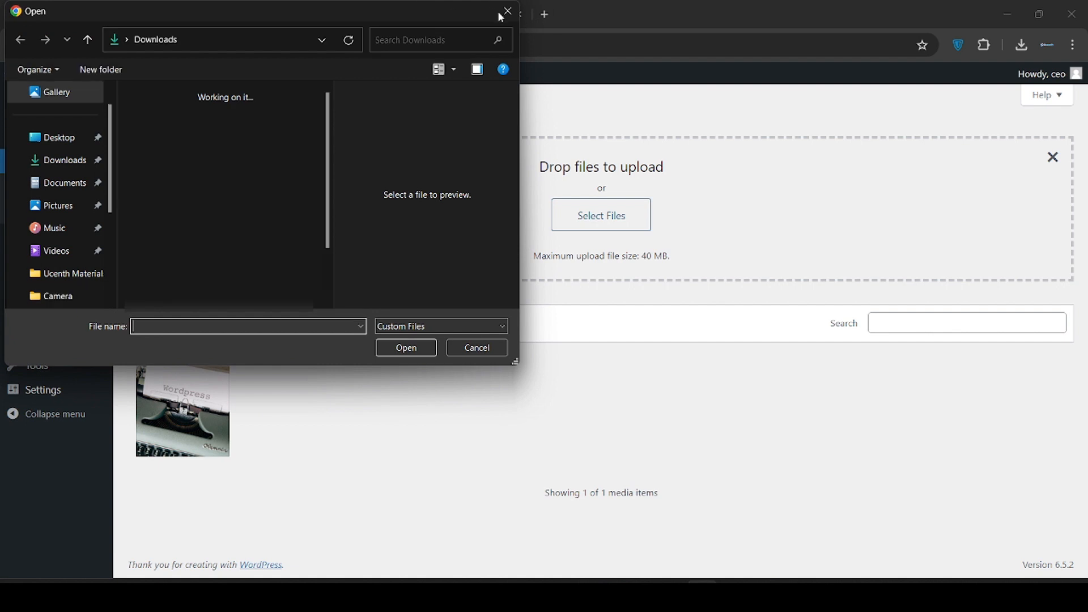
pyautogui.click(512, 14)
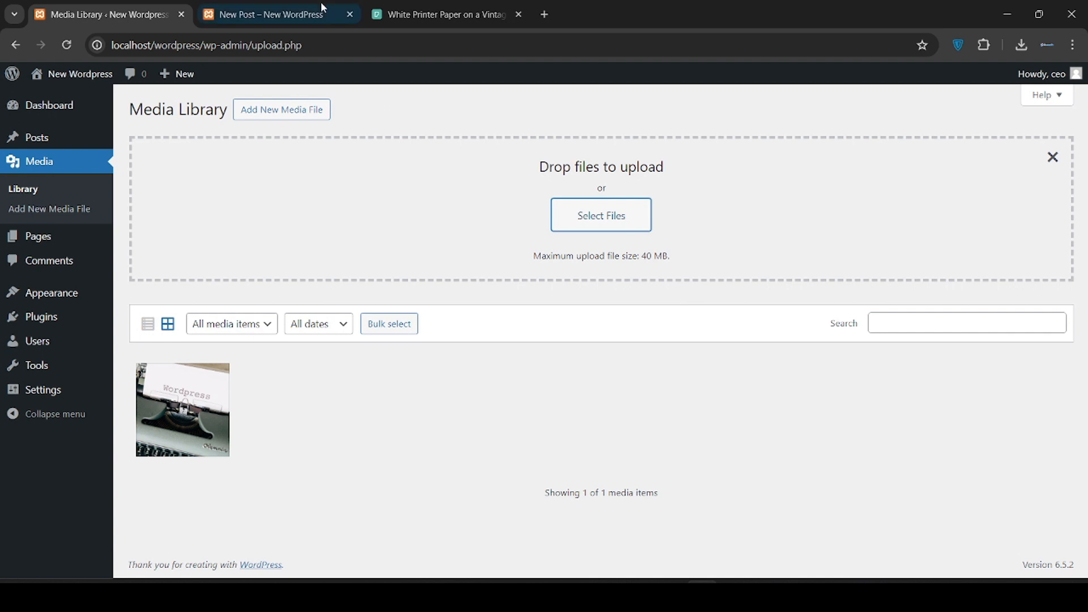
# On Pexels, dismiss the thank-you popup and close the open photo viewer
pyautogui.click(431, 13)
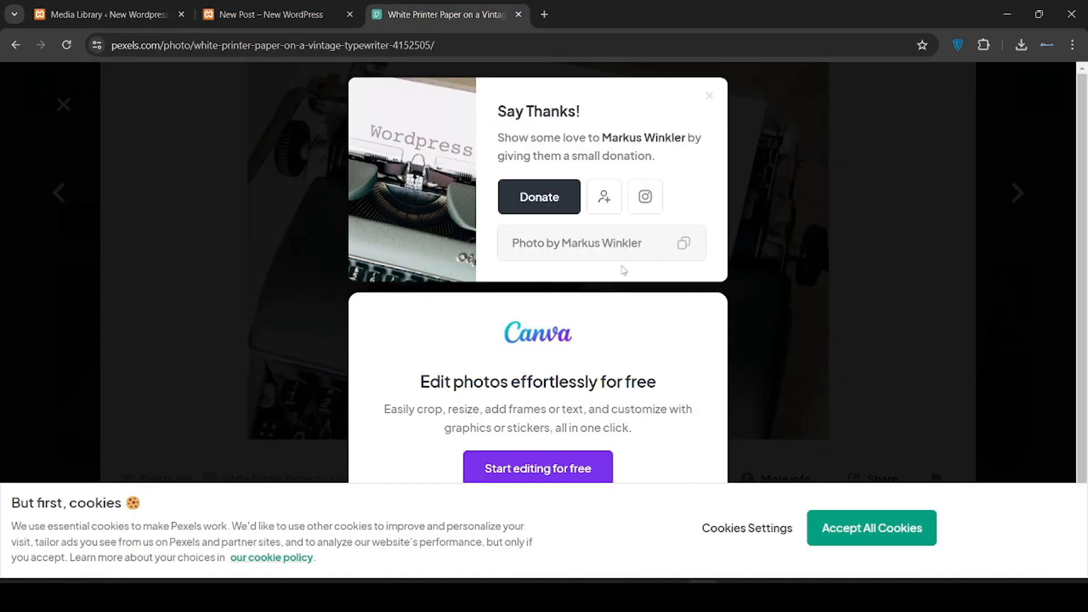
pyautogui.click(828, 304)
pyautogui.scroll(-10, 828, 304)
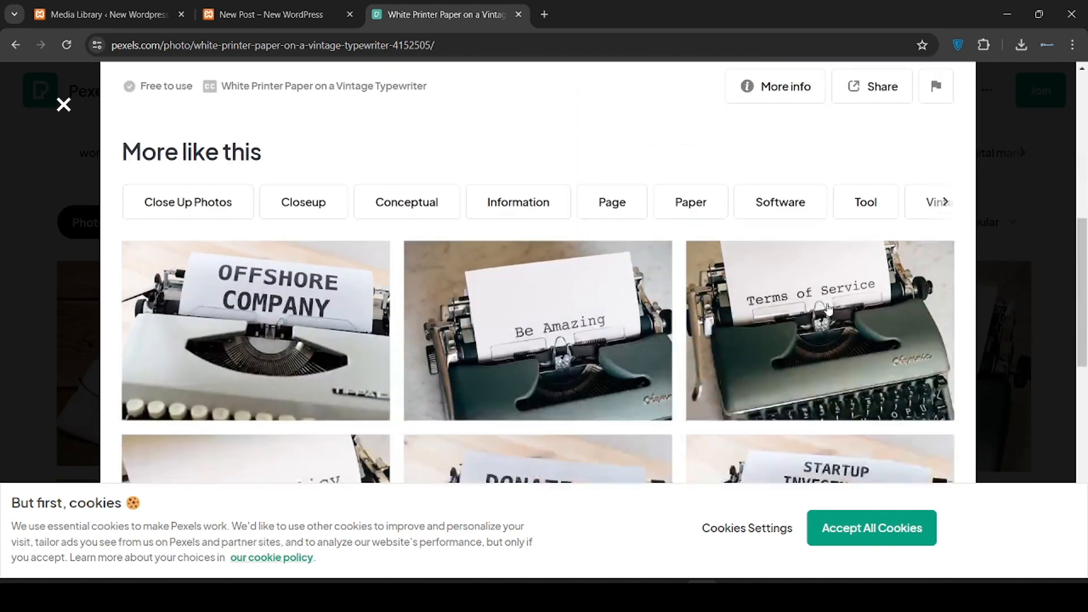
pyautogui.scroll(-3, 827, 309)
pyautogui.scroll(13, 827, 309)
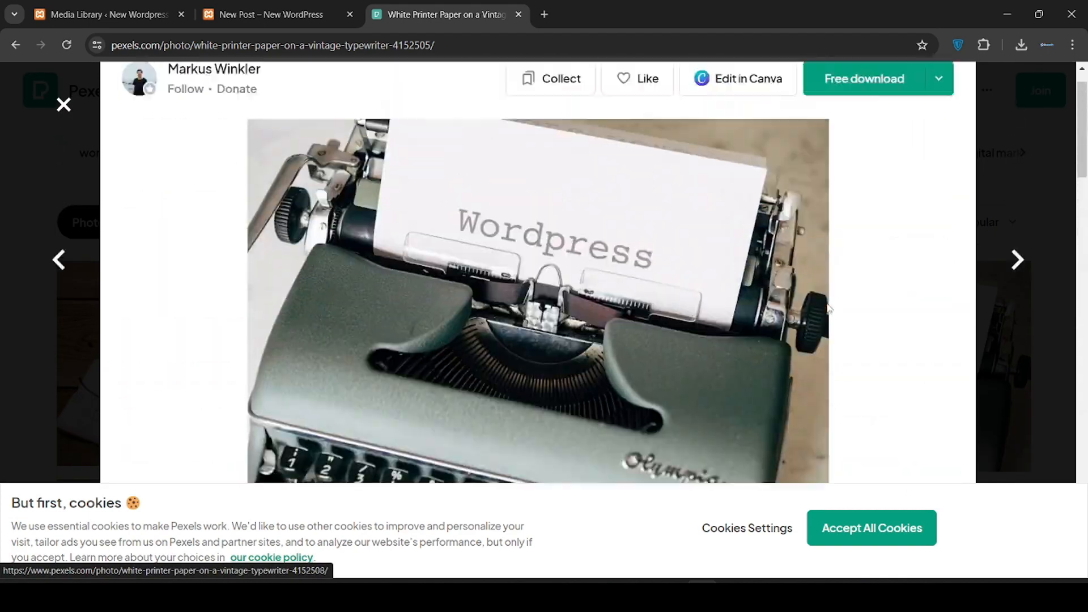
pyautogui.click(63, 107)
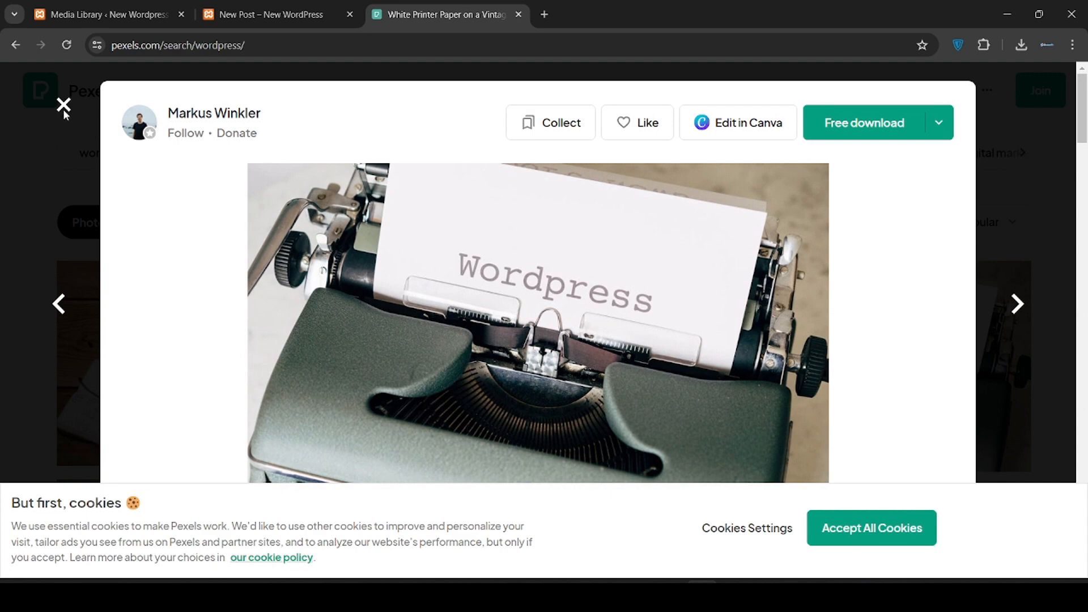
# Search Pexels for 'media' and download the smiling woman with video camera photo
pyautogui.click(389, 102)
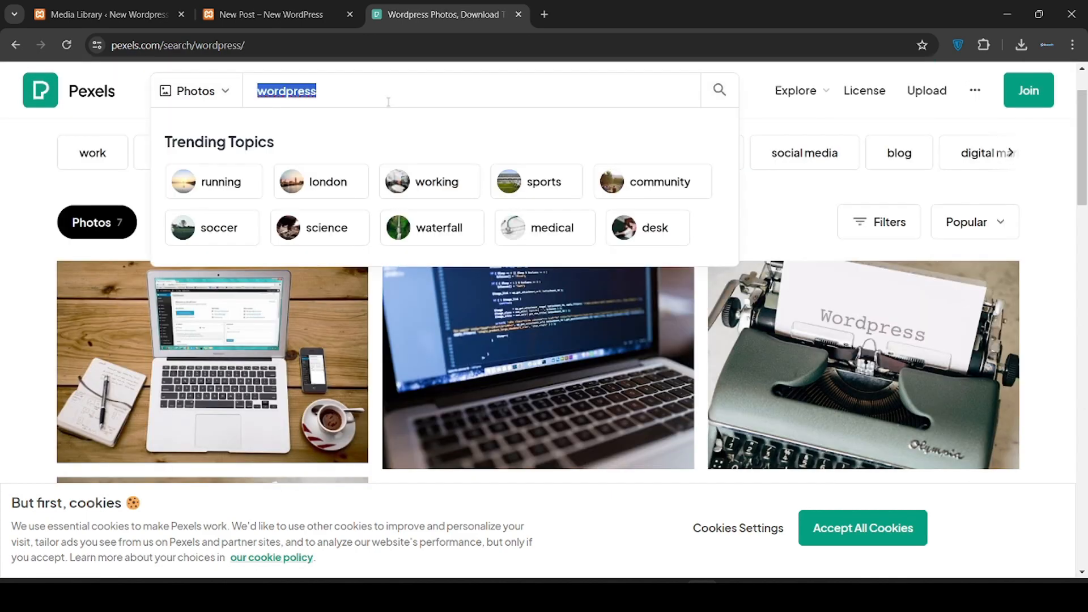
pyautogui.write('media')
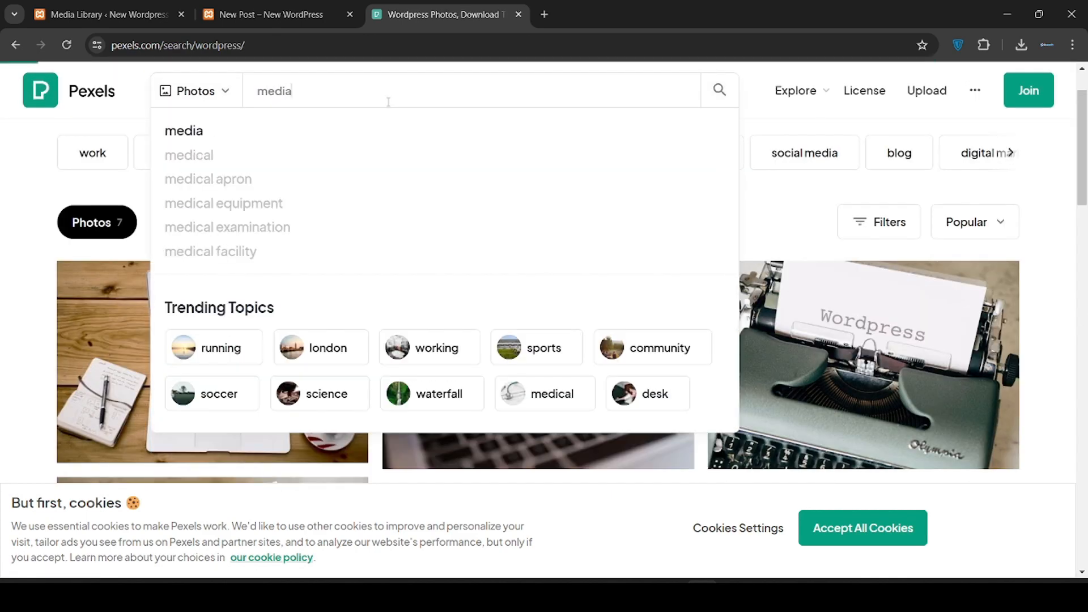
pyautogui.press('Return')
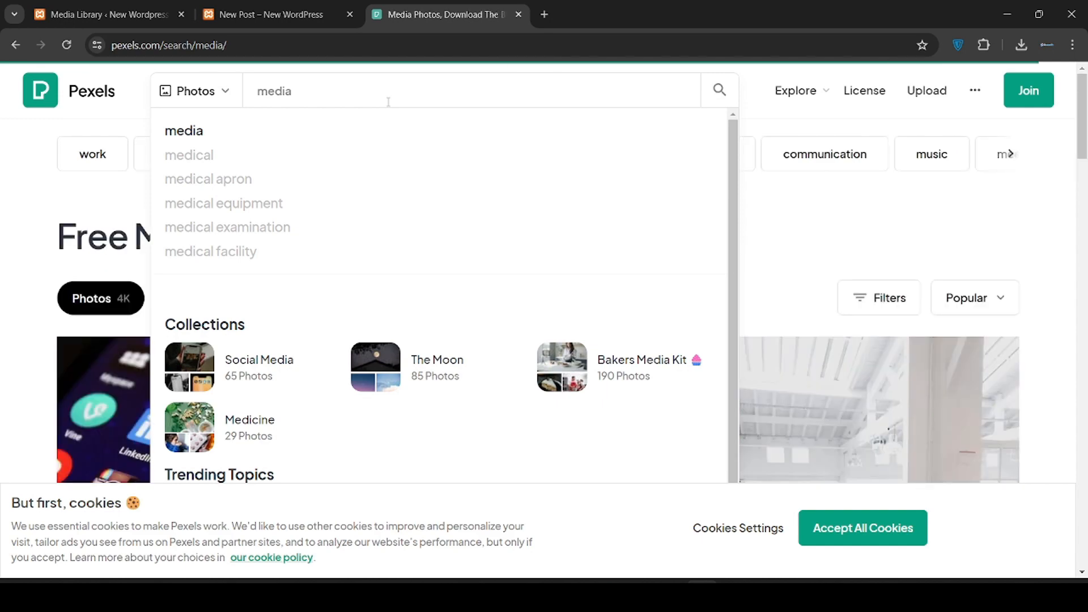
pyautogui.scroll(-3, 606, 263)
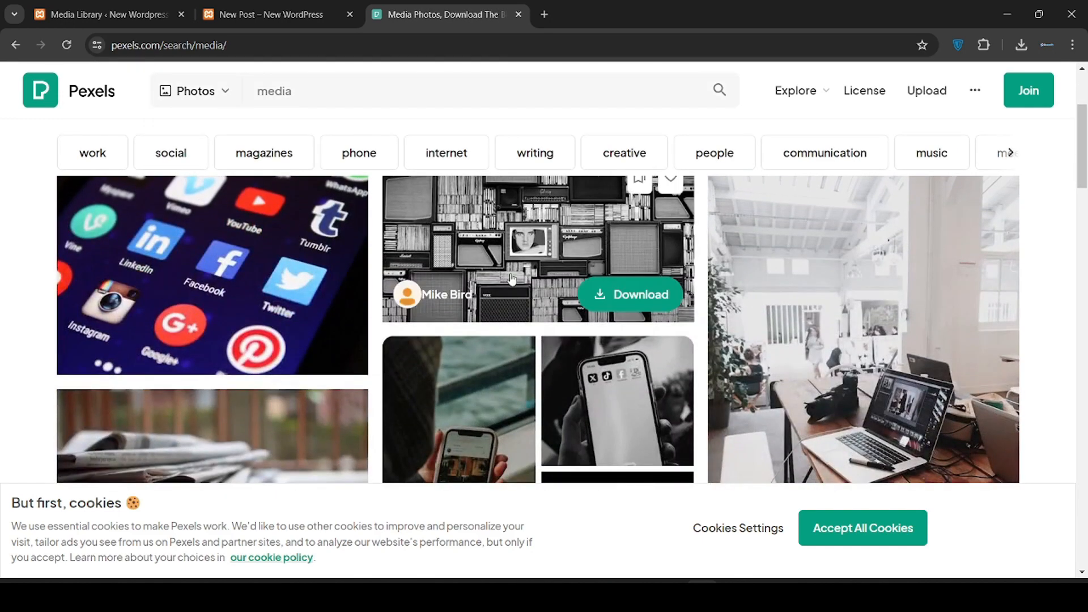
pyautogui.scroll(-3, 514, 305)
pyautogui.scroll(-5, 769, 296)
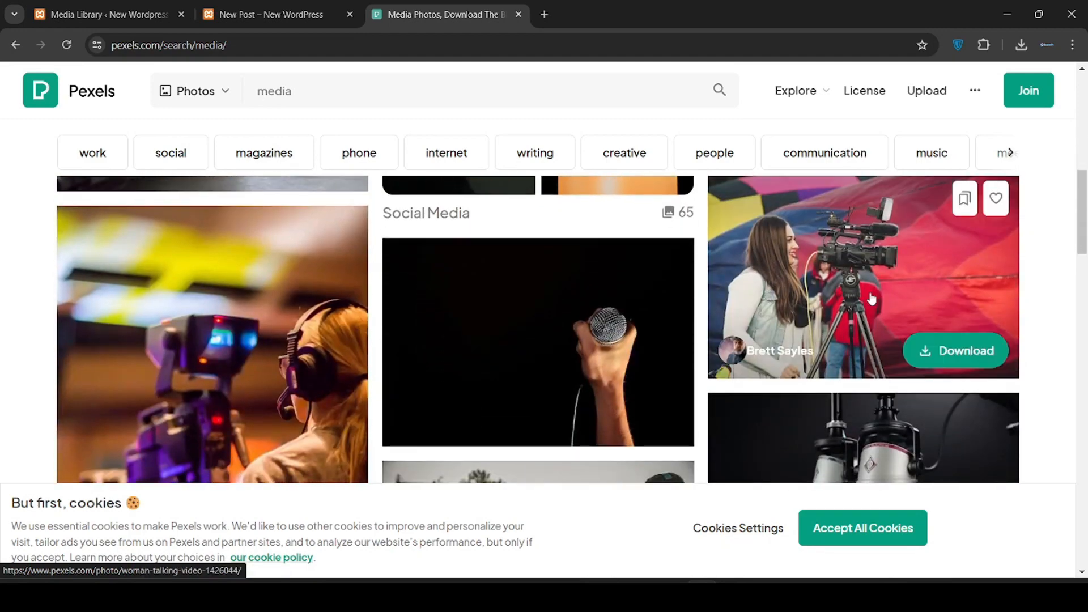
pyautogui.click(871, 299)
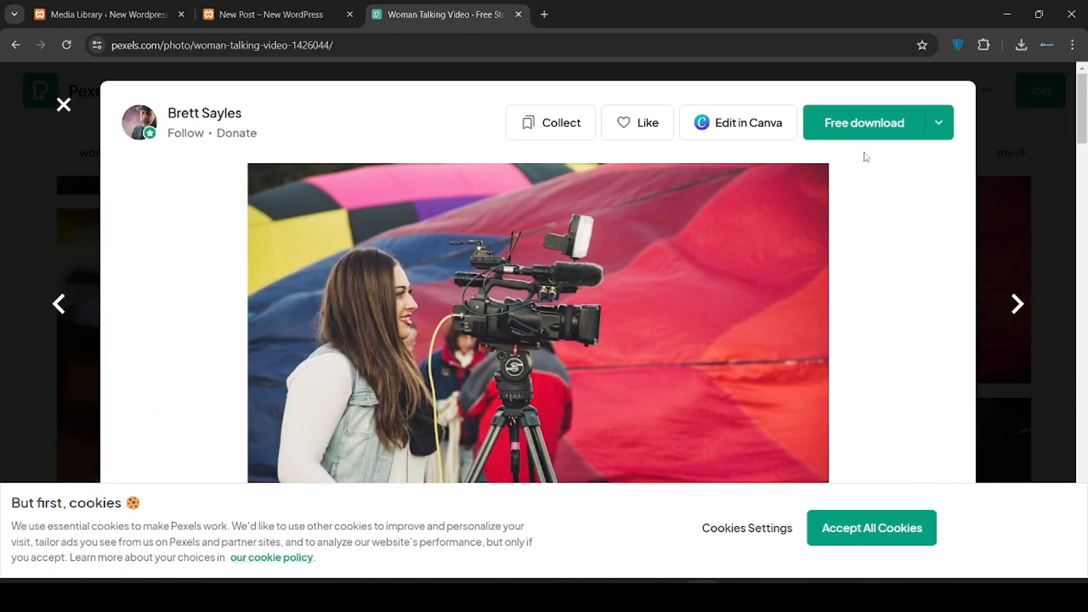
pyautogui.click(945, 135)
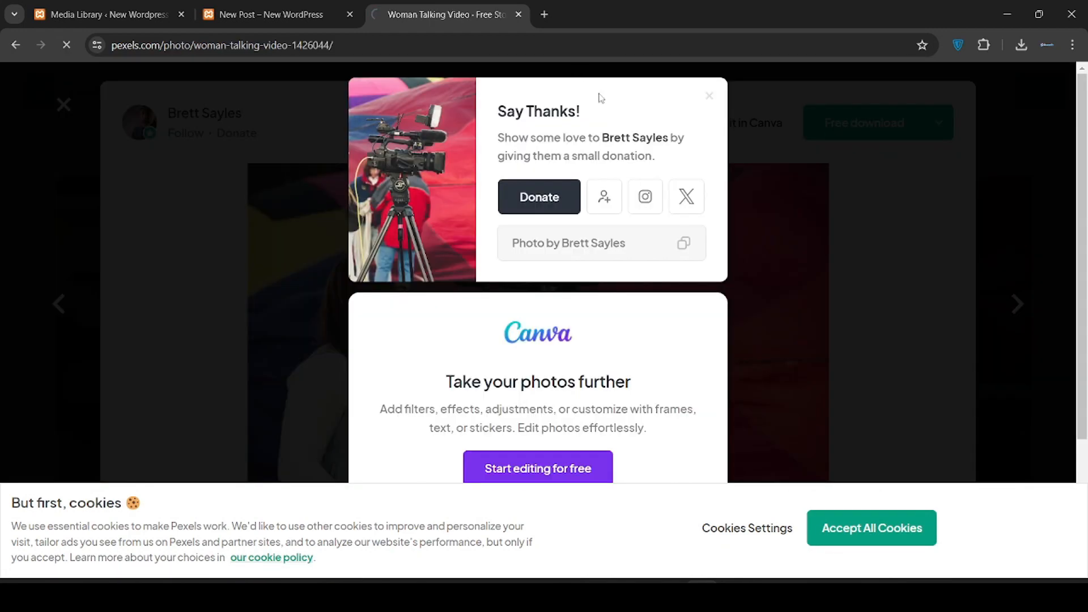
pyautogui.click(264, 6)
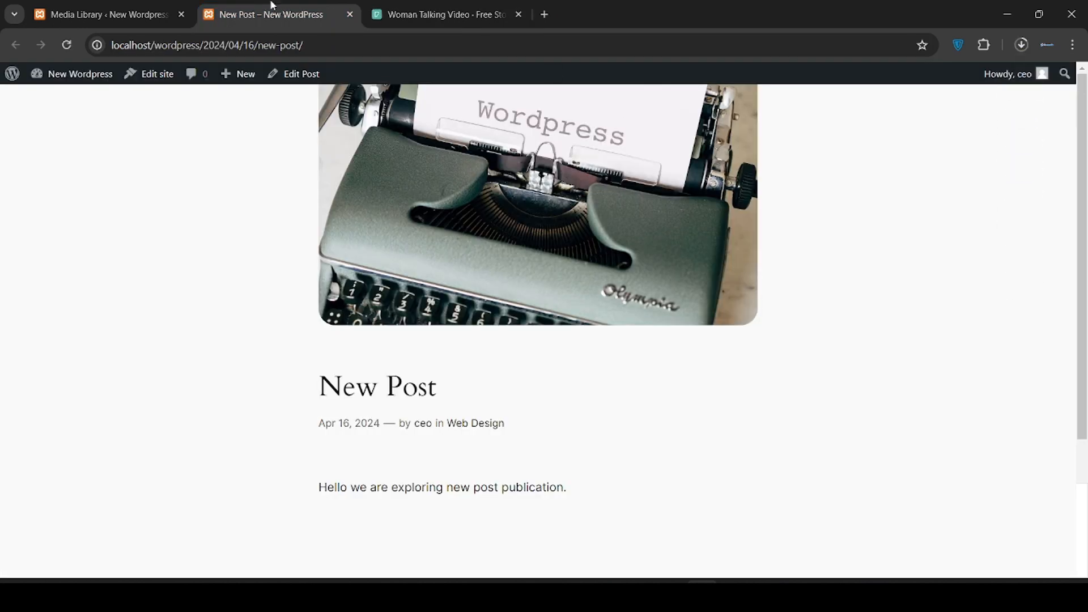
# Drag pexels-brett-sayles-1426044.jpg from Chrome downloads into the Media Library and review its details
pyautogui.click(64, 5)
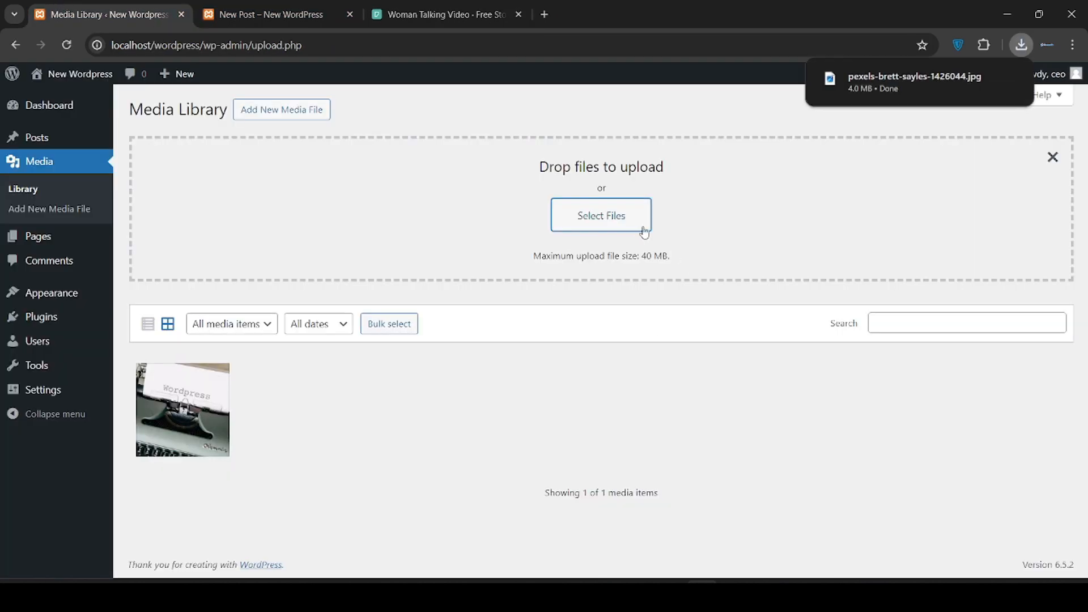
pyautogui.click(1021, 45)
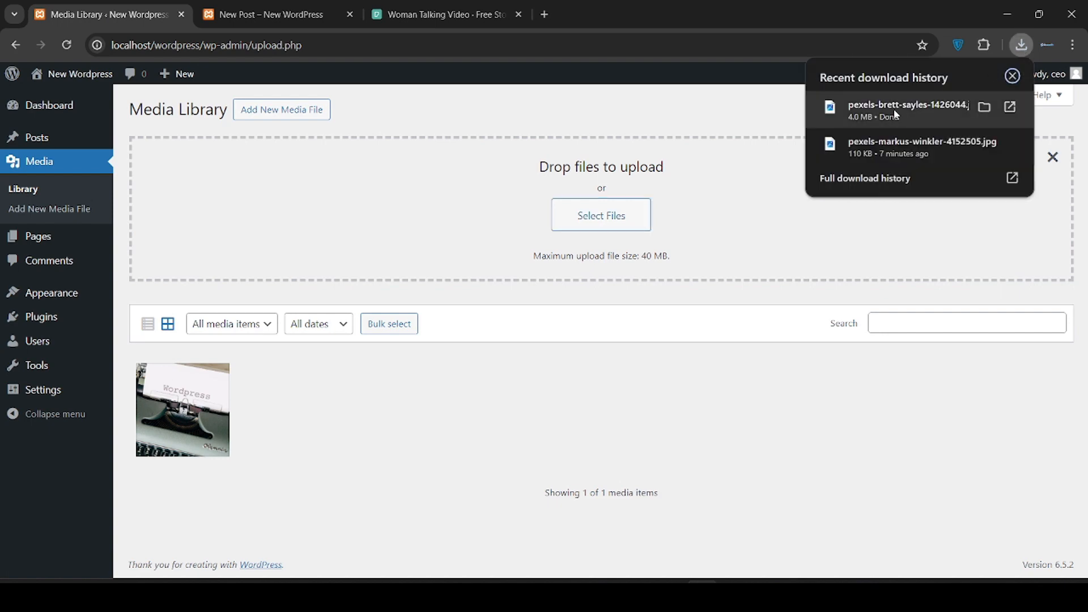
pyautogui.moveTo(893, 109); pyautogui.dragTo(618, 216)
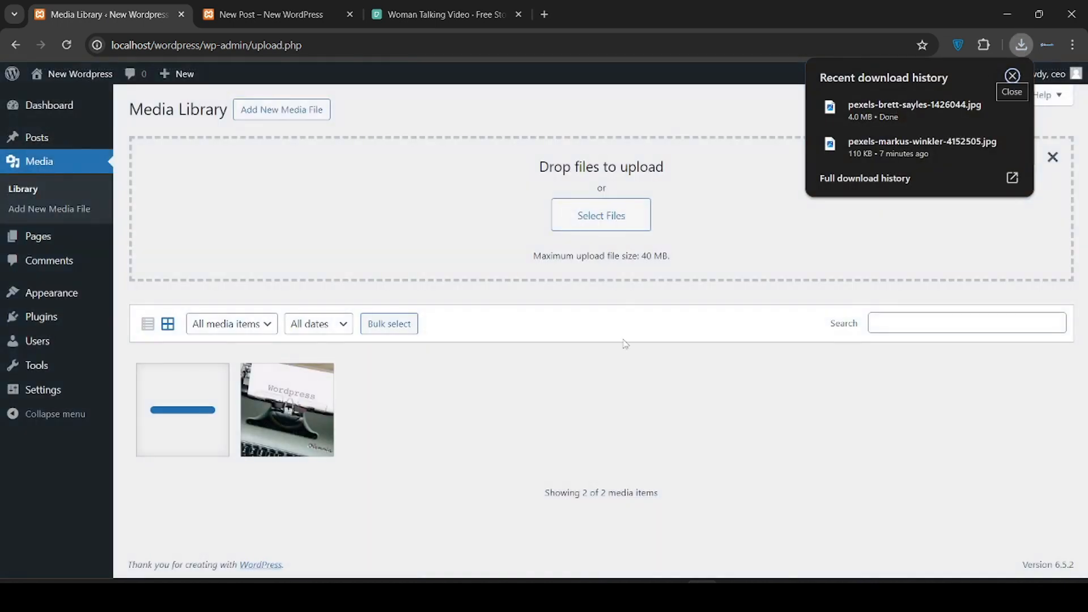
pyautogui.click(177, 435)
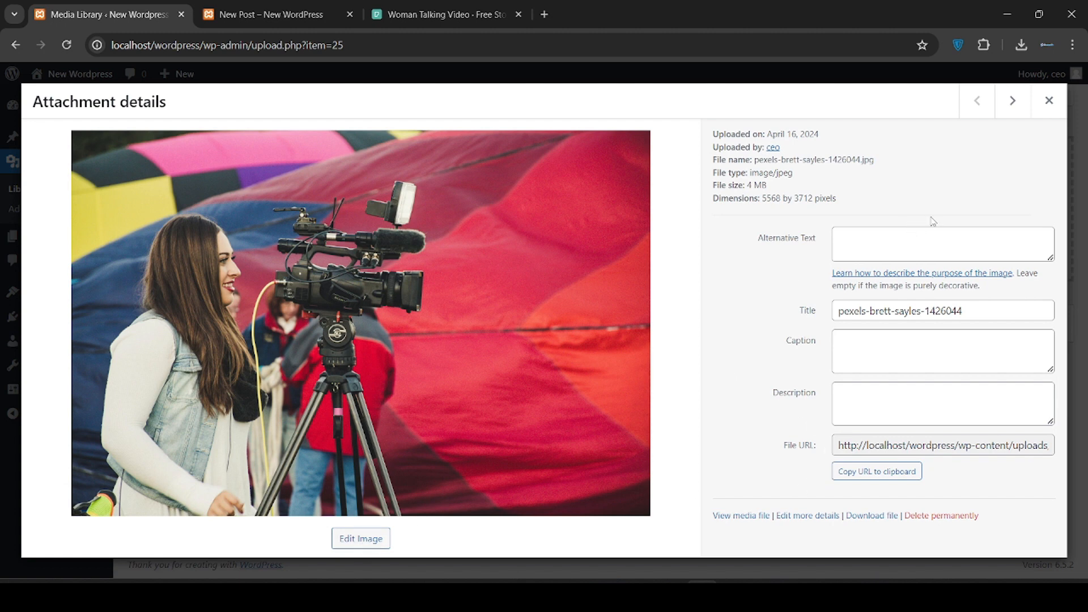
pyautogui.click(897, 244)
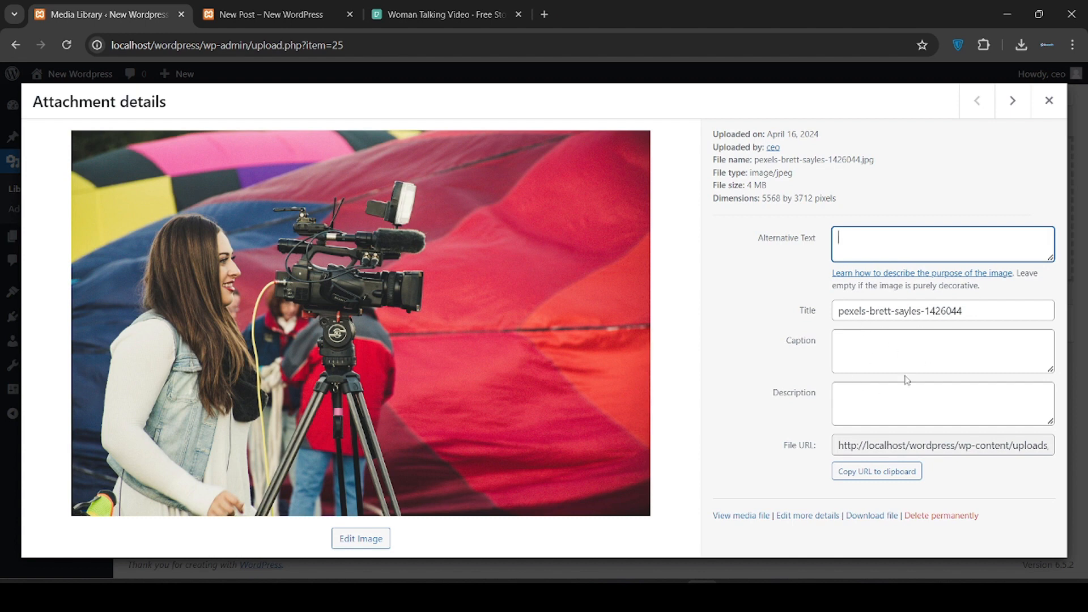
pyautogui.click(1050, 104)
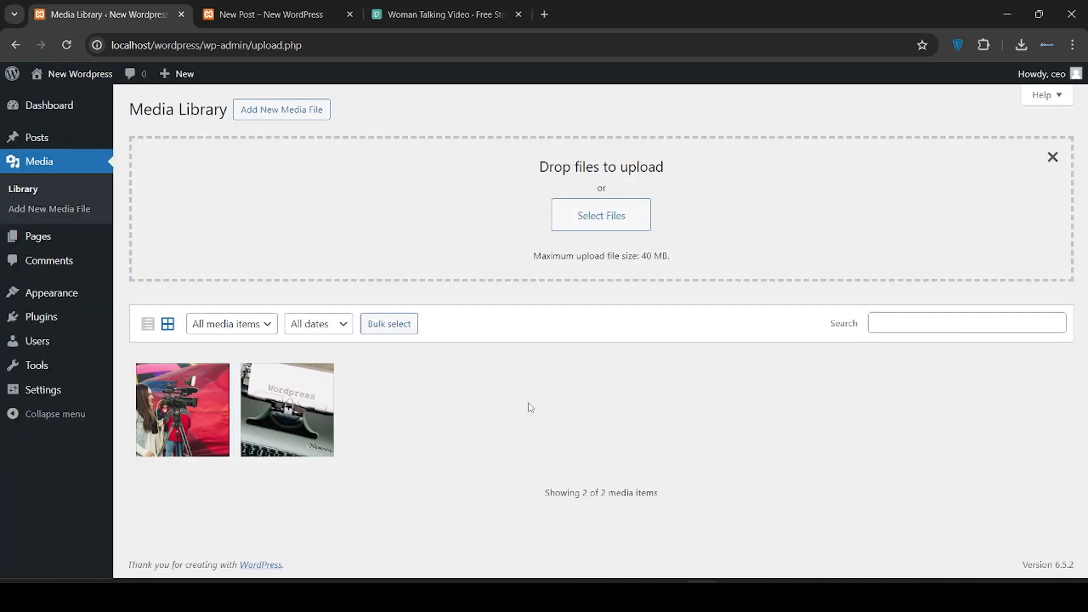
# Open the Pages list, glance at Add New Page, then go back to All Pages
pyautogui.moveTo(39, 245)
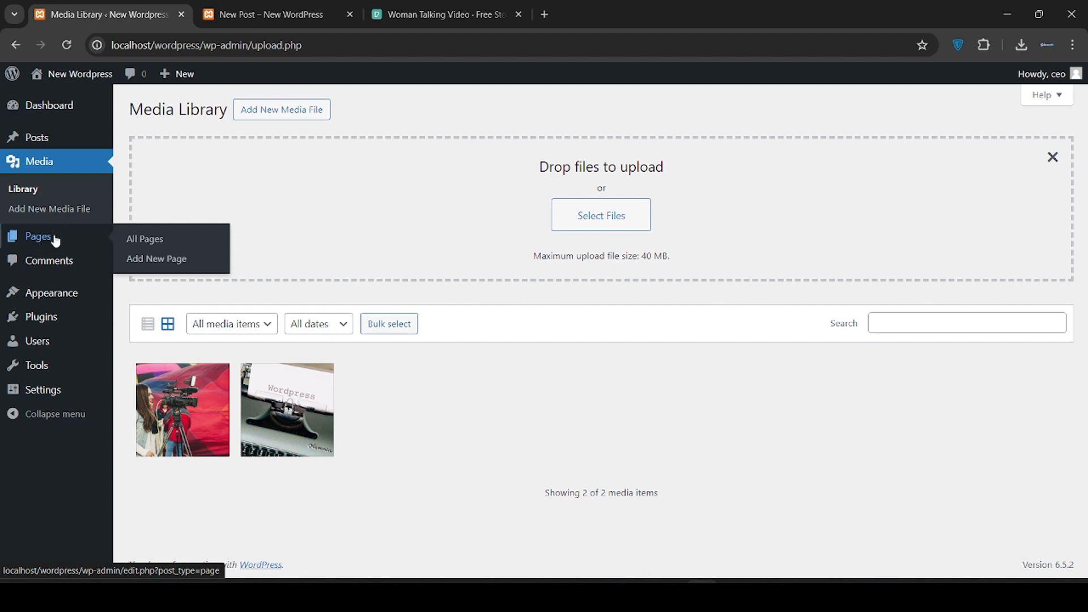
pyautogui.click(64, 243)
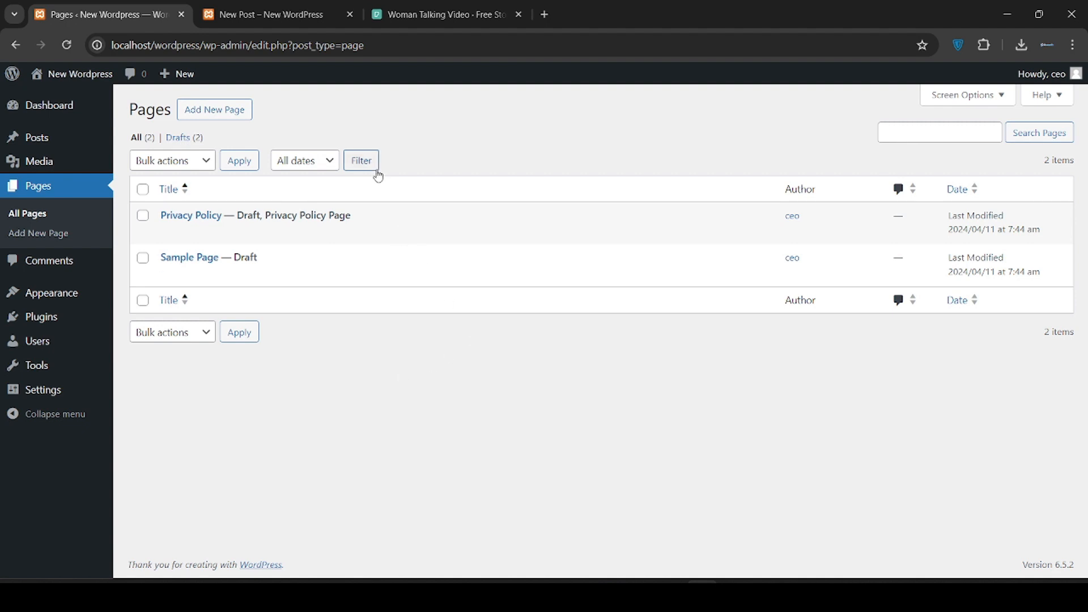
pyautogui.click(232, 119)
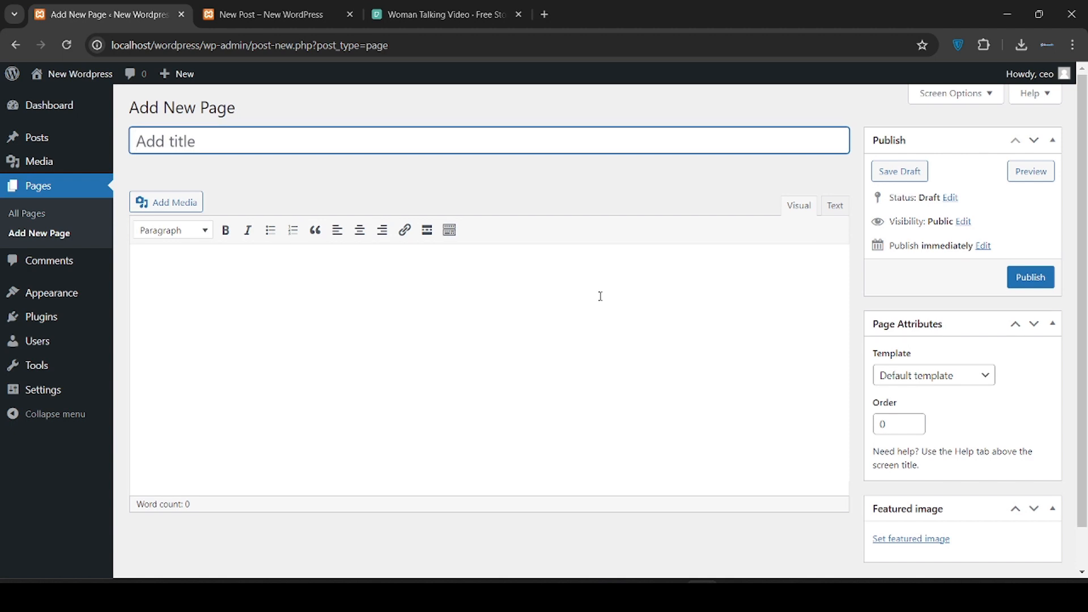
pyautogui.scroll(-1, 600, 295)
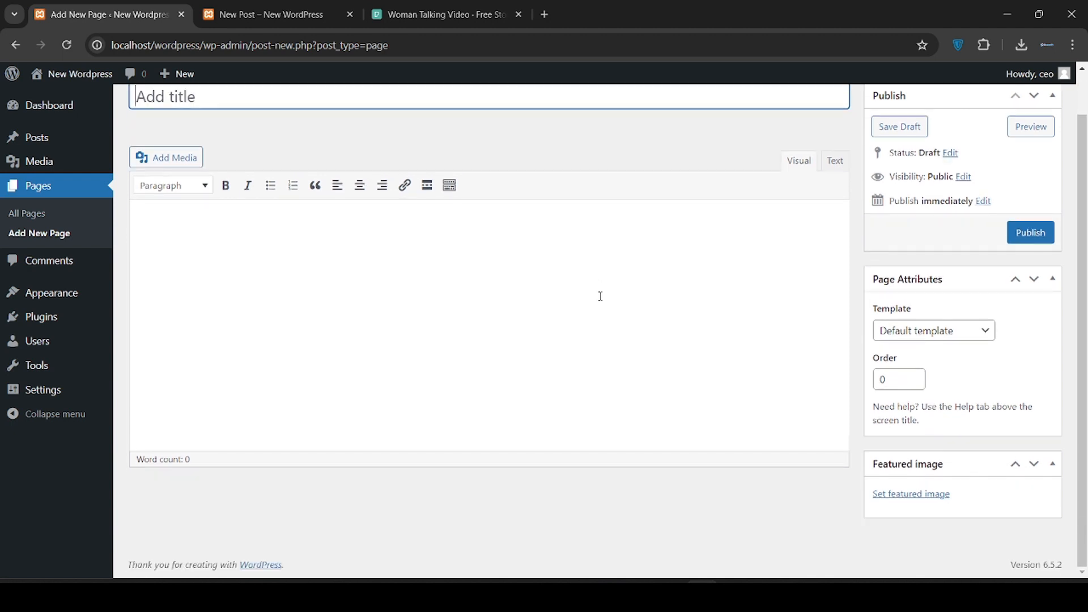
pyautogui.scroll(1, 600, 296)
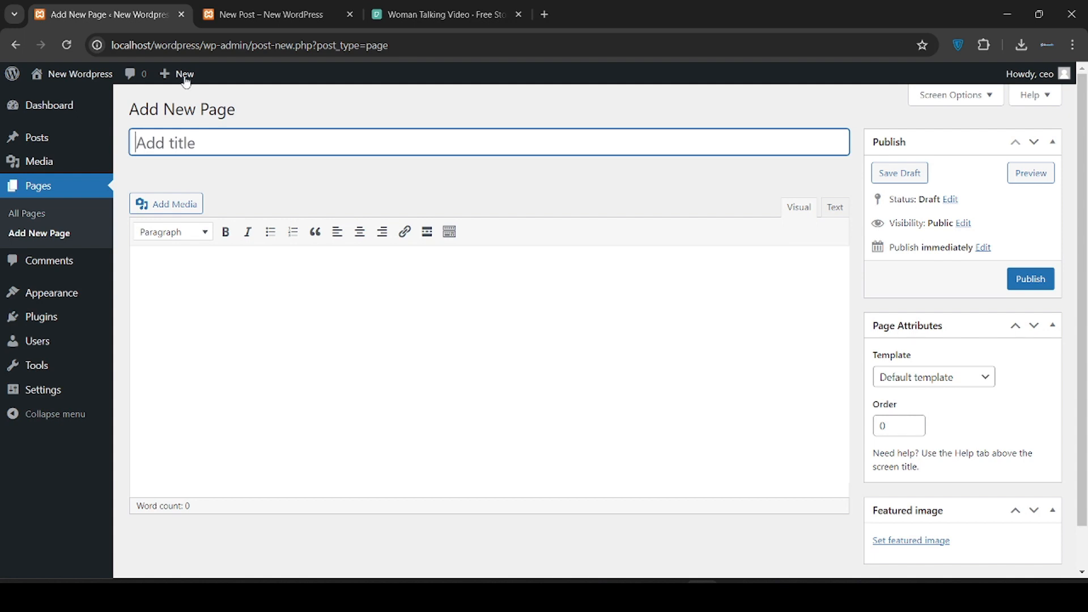
pyautogui.click(15, 46)
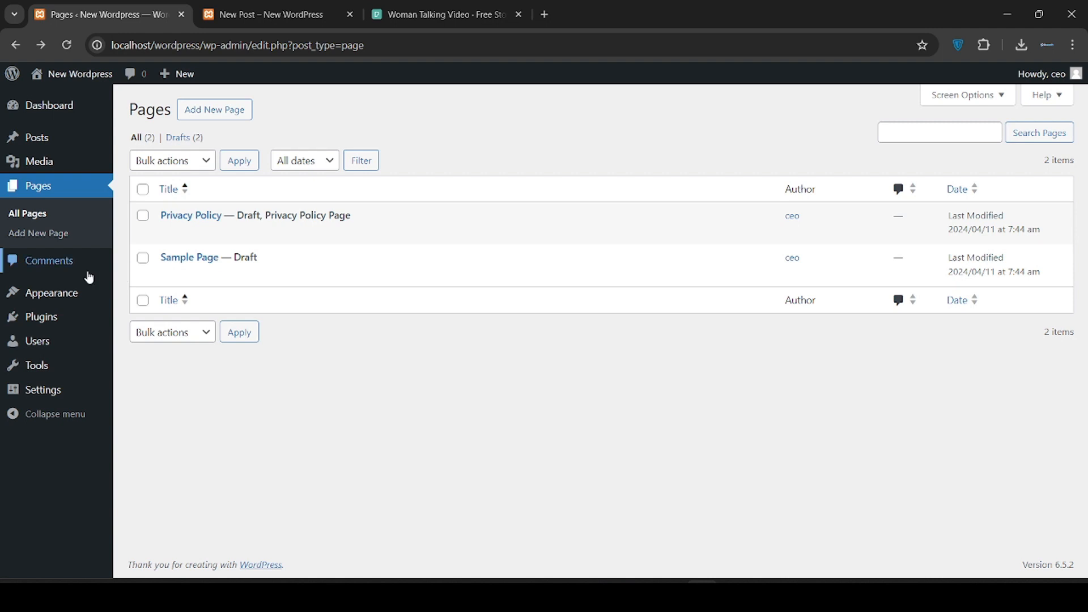
# Open the admin Comments list, then switch to the published New Post page
pyautogui.click(68, 272)
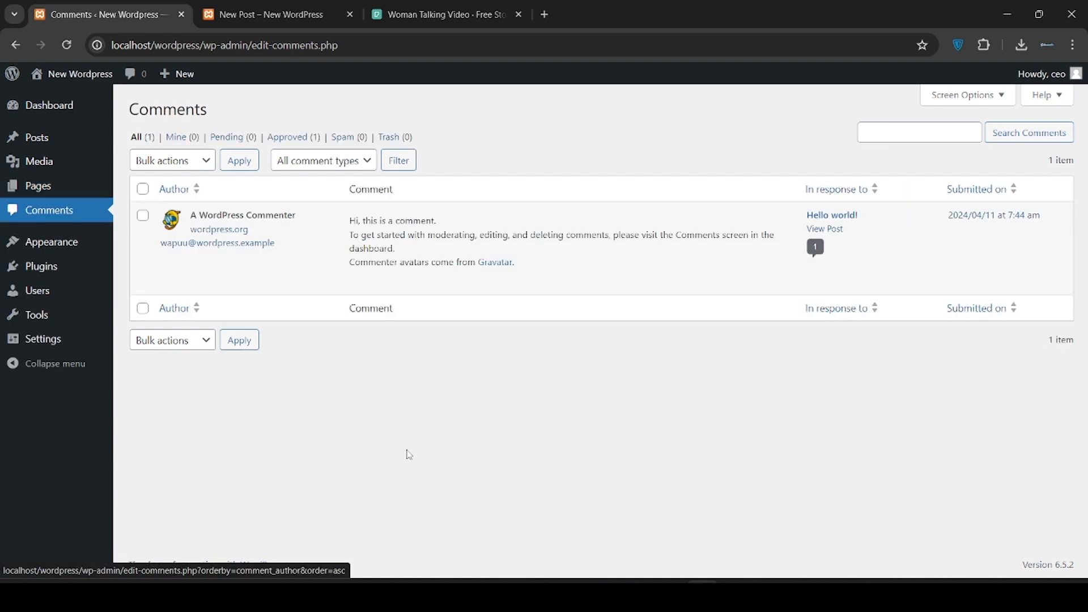
pyautogui.click(312, 26)
pyautogui.scroll(-8, 510, 349)
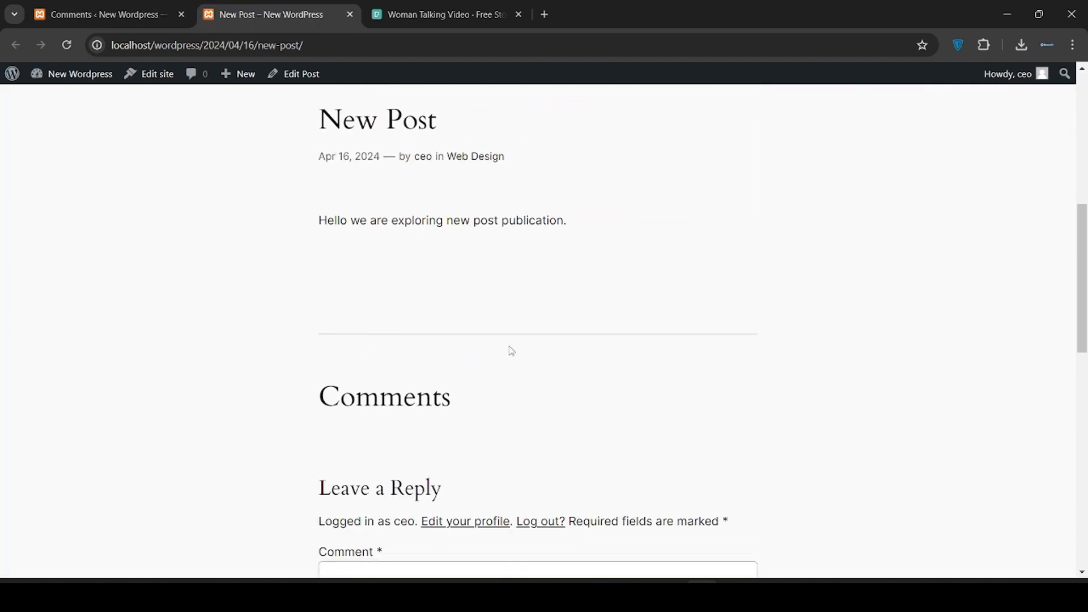
pyautogui.scroll(-2, 512, 352)
# Post the comment 'Hello! beautiful post' and return to the admin Comments tab
pyautogui.click(454, 336)
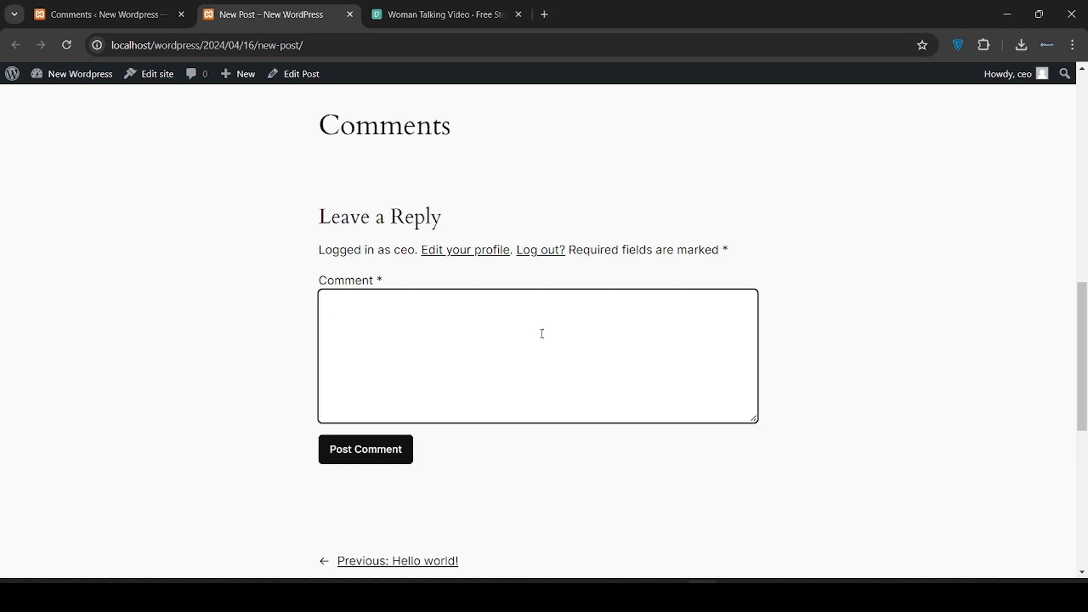
pyautogui.write('Hello! beauti')
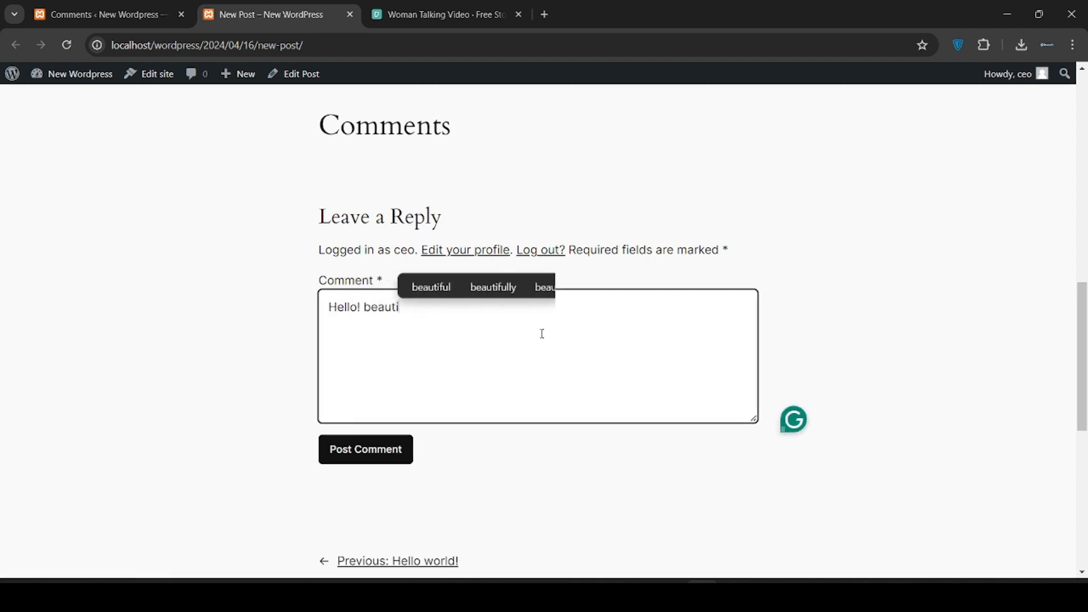
pyautogui.write('ful post.')
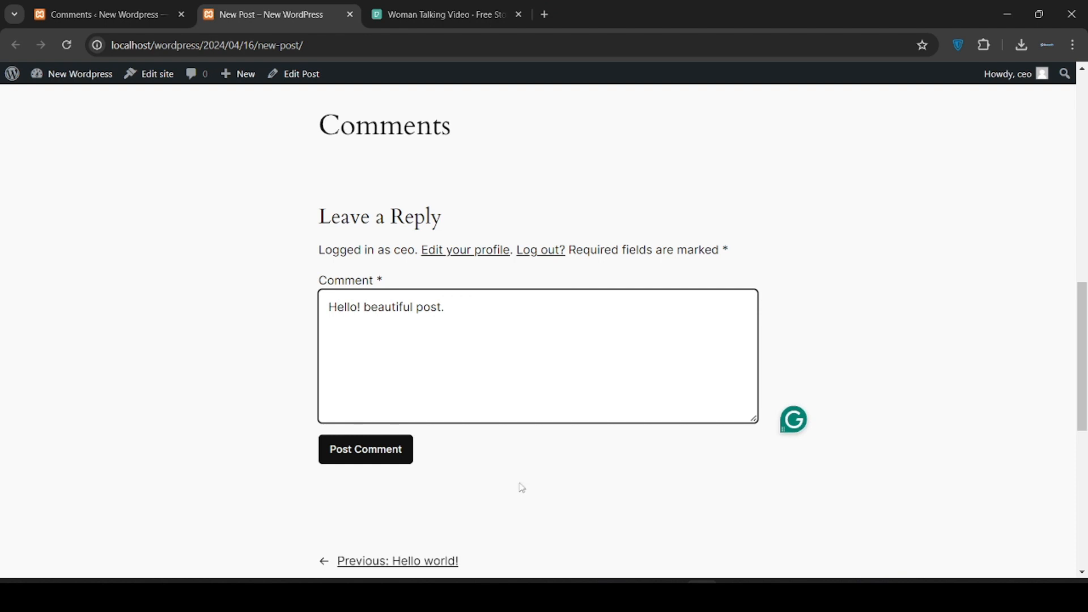
pyautogui.click(389, 452)
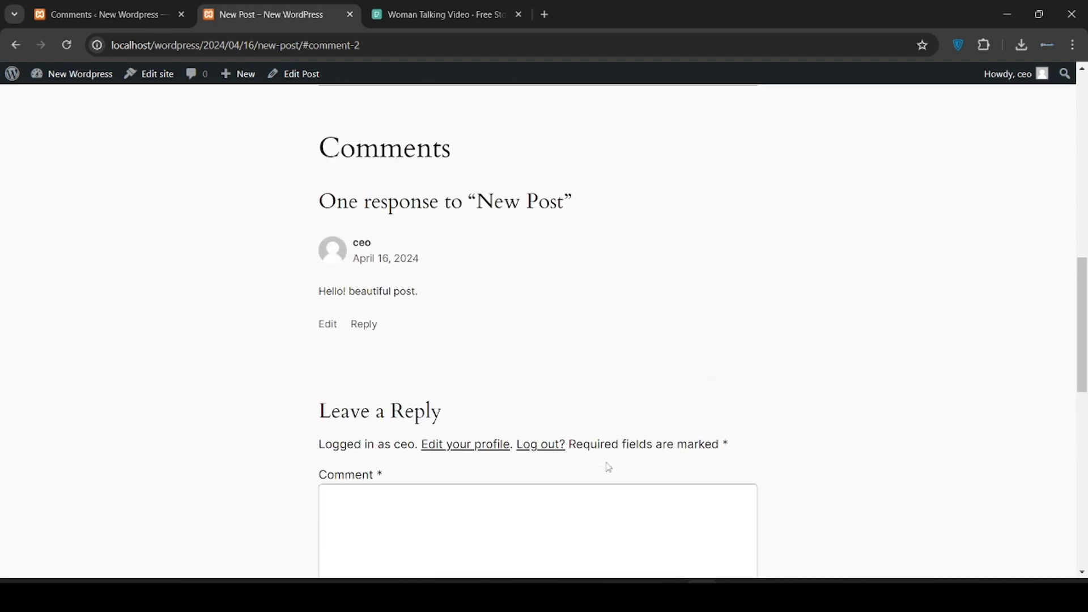
pyautogui.scroll(4, 605, 266)
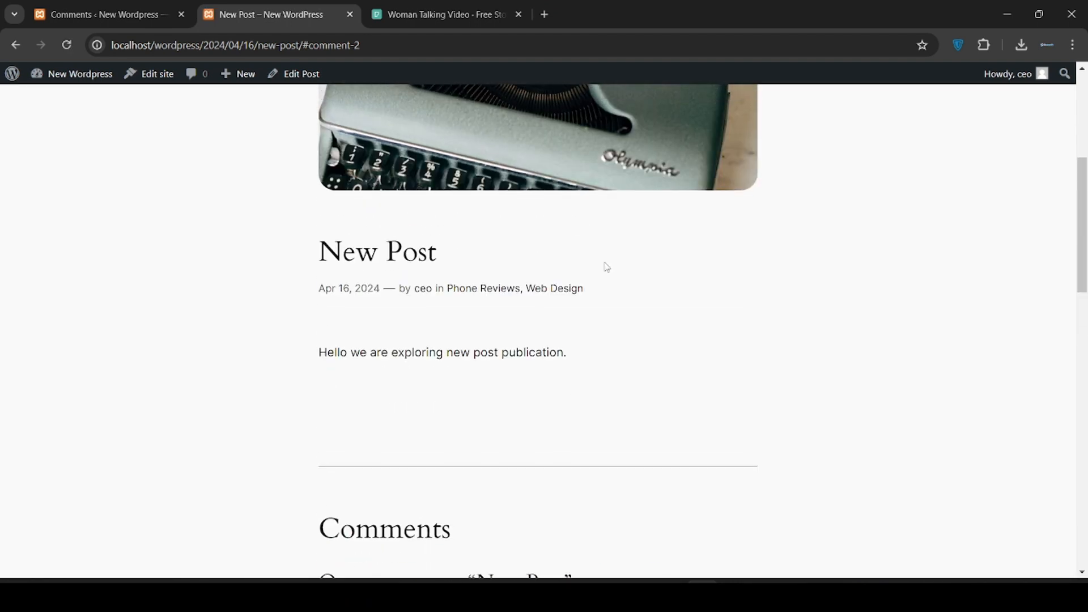
pyautogui.scroll(-6, 607, 267)
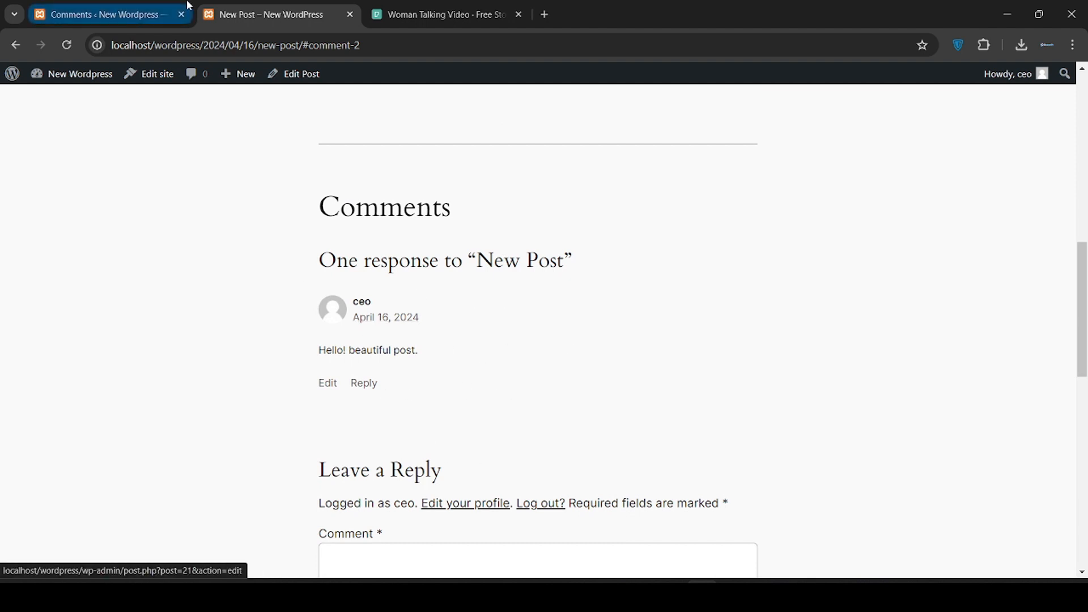
pyautogui.click(109, 5)
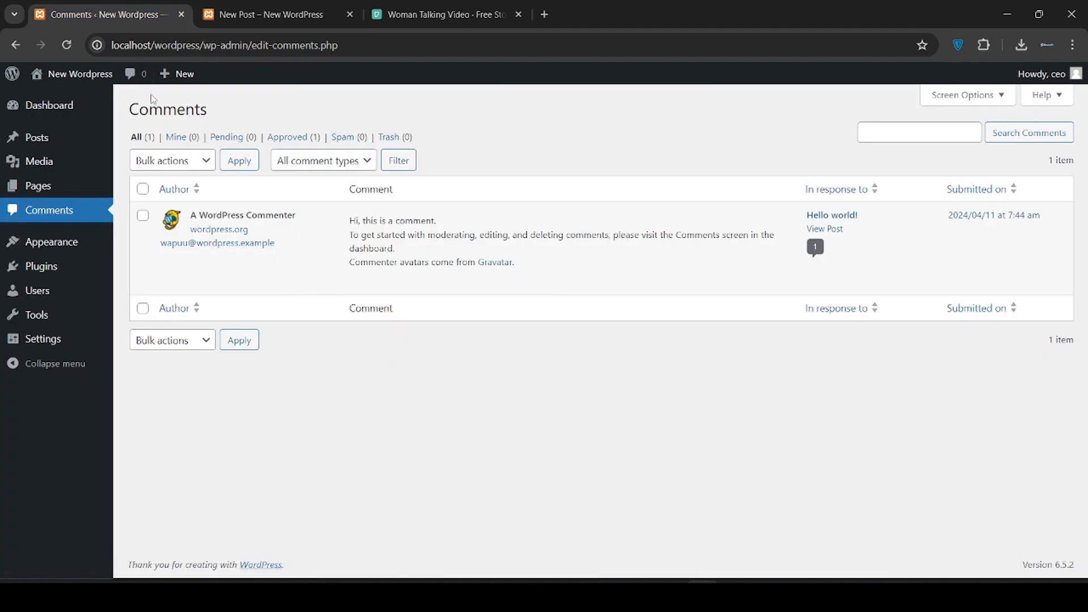
# Reload the Comments list so the new comment on New Post appears, then go to Themes
pyautogui.click(71, 50)
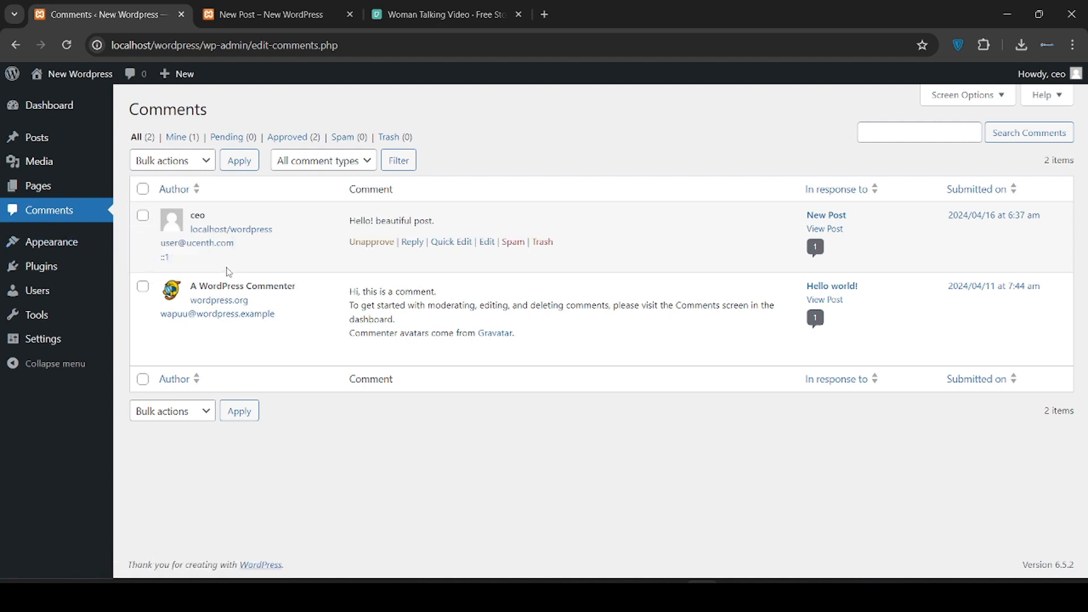
pyautogui.click(73, 255)
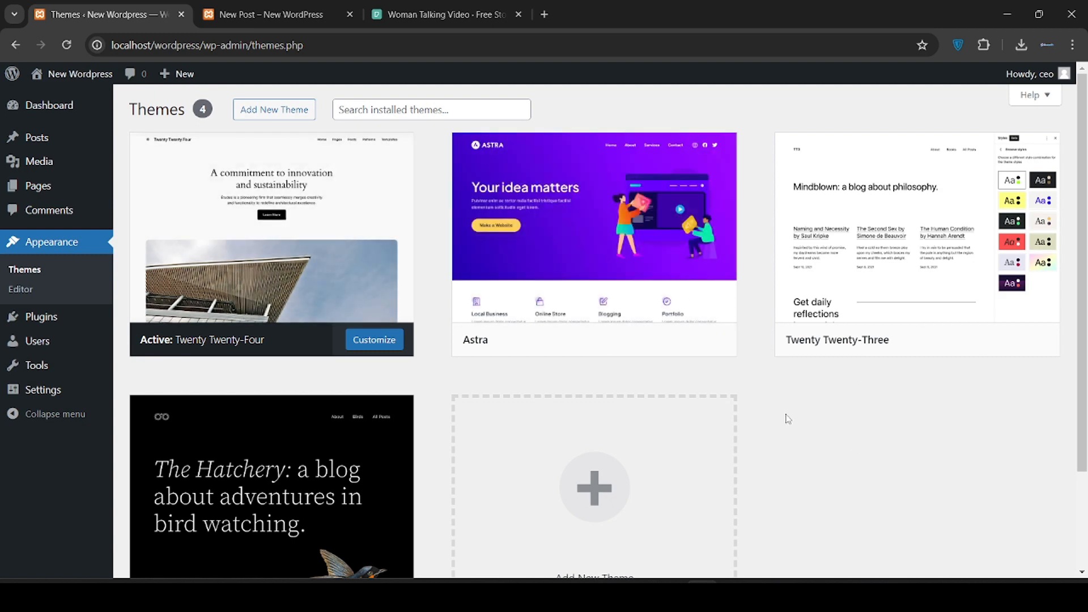
# Activate the Astra theme and go to the Widgets screen
pyautogui.click(630, 343)
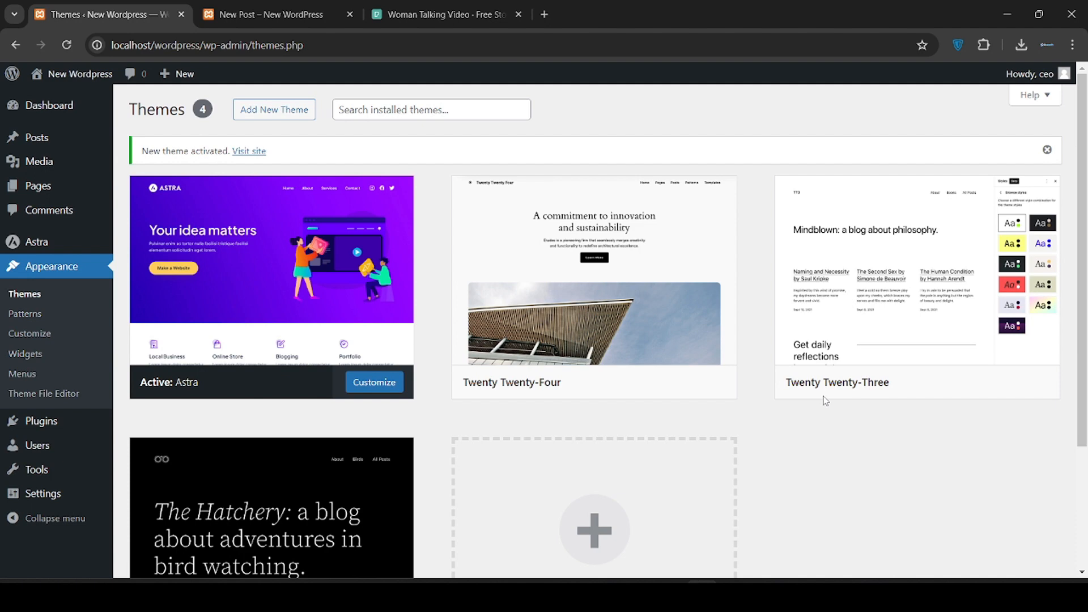
pyautogui.scroll(-1, 825, 401)
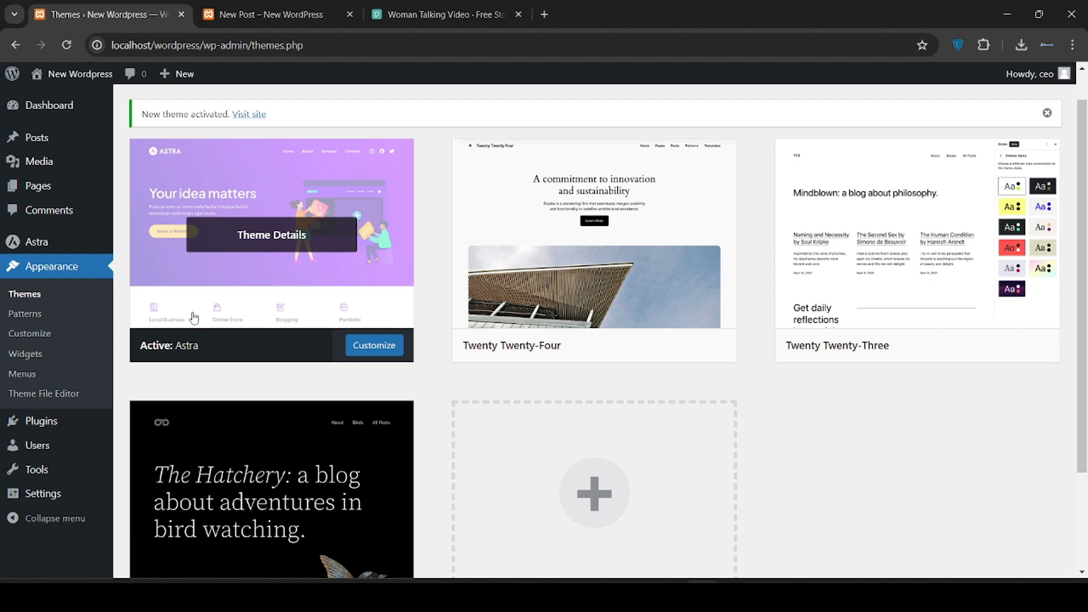
pyautogui.scroll(-2, 199, 315)
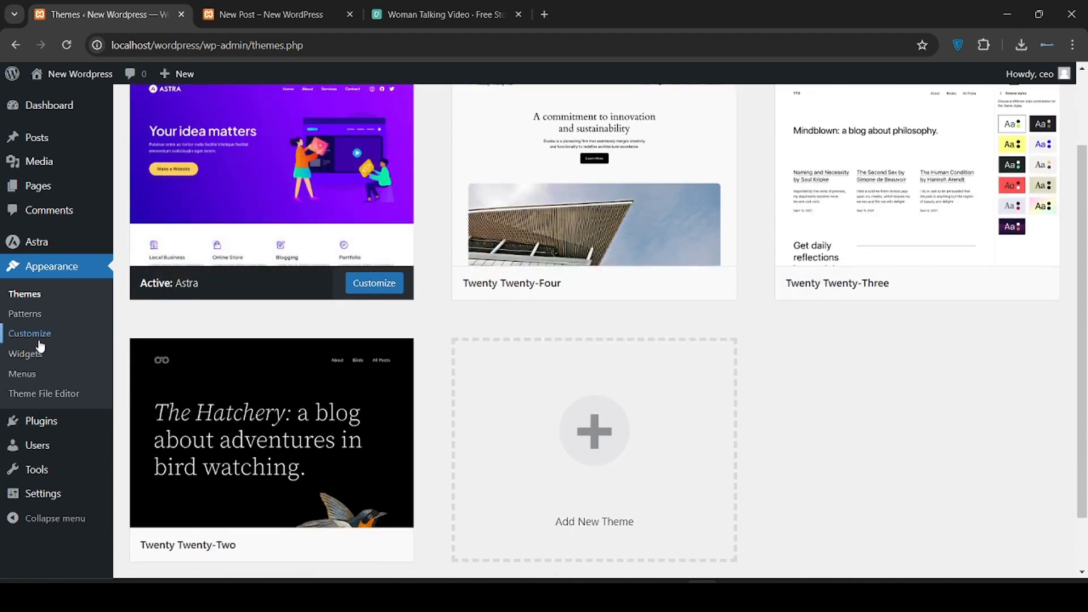
pyautogui.scroll(-1, 36, 340)
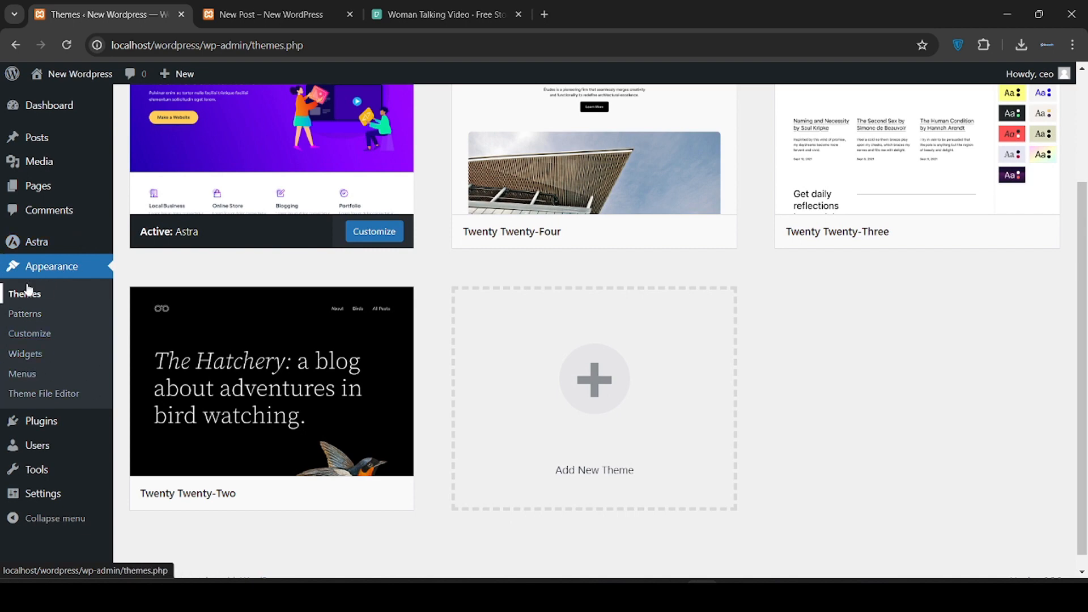
pyautogui.click(25, 354)
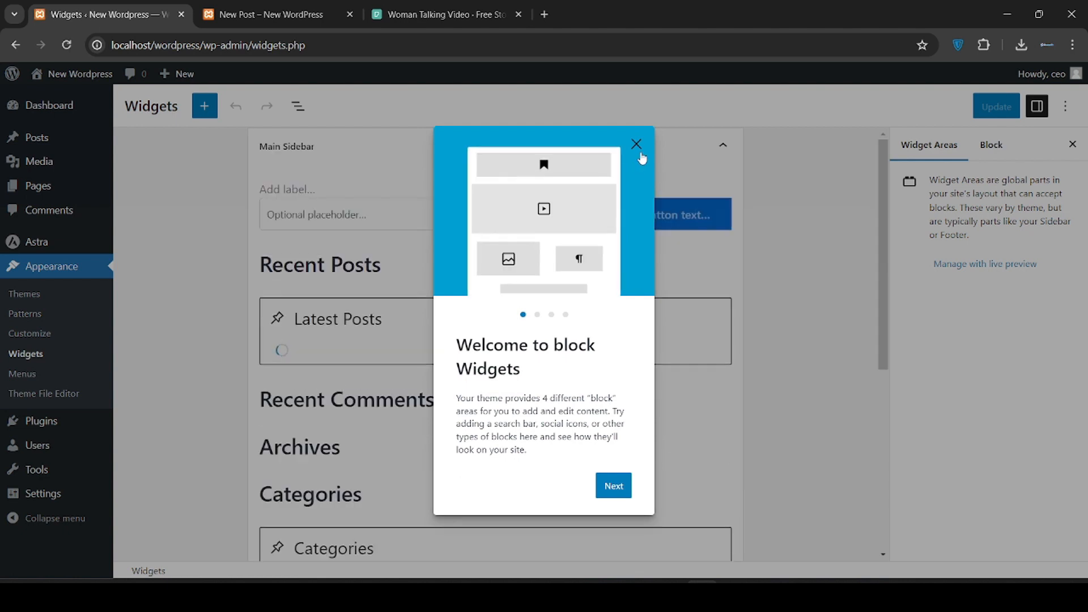
# Close the block Widgets welcome guide, look over the Main Sidebar widgets, then go to Menus
pyautogui.click(637, 144)
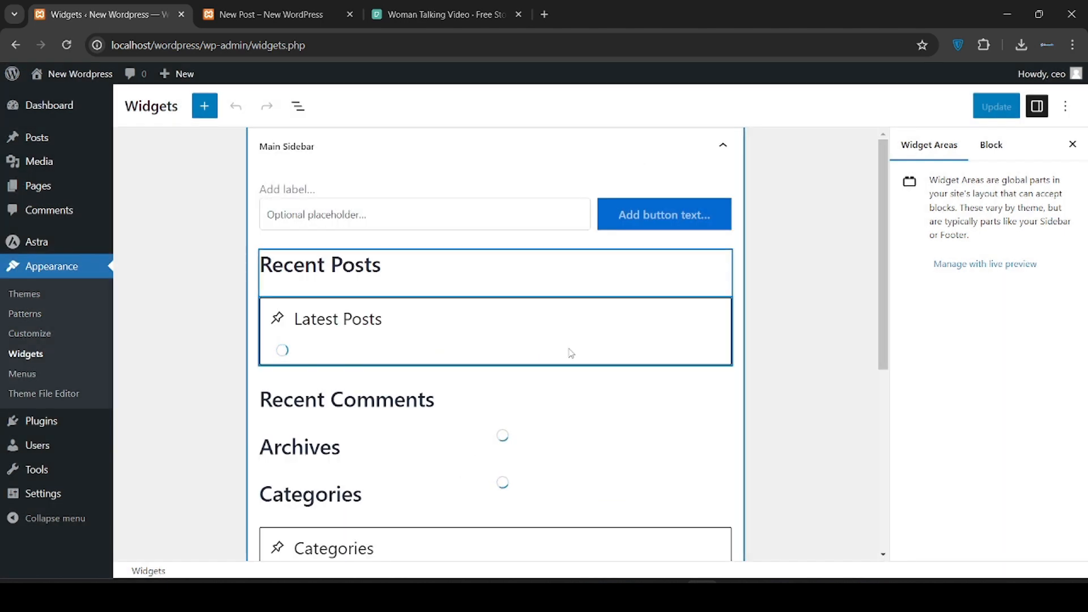
pyautogui.scroll(-6, 570, 352)
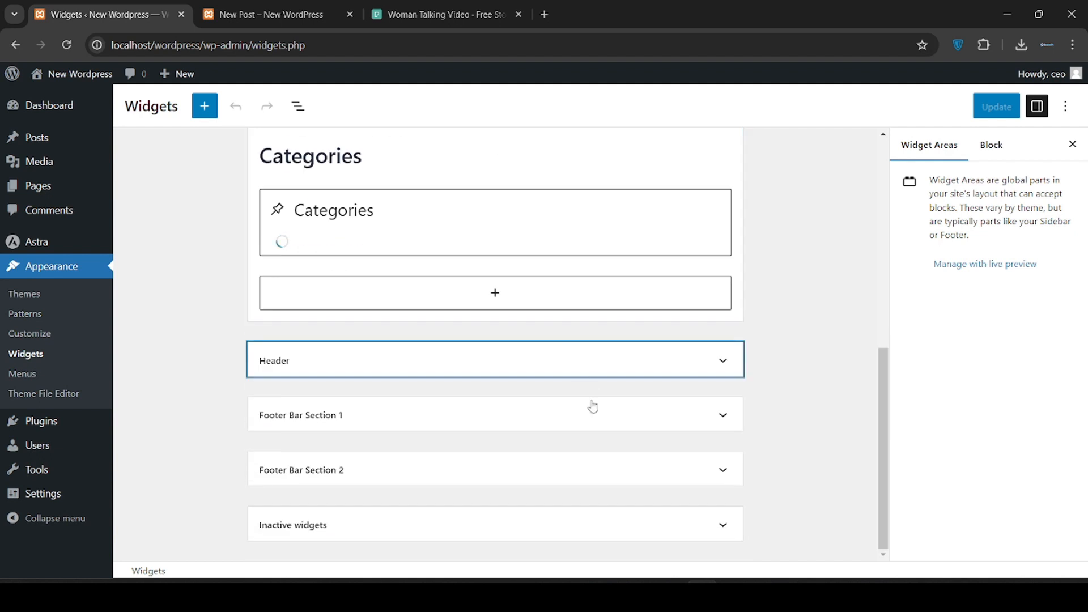
pyautogui.scroll(6, 591, 405)
pyautogui.scroll(1, 593, 404)
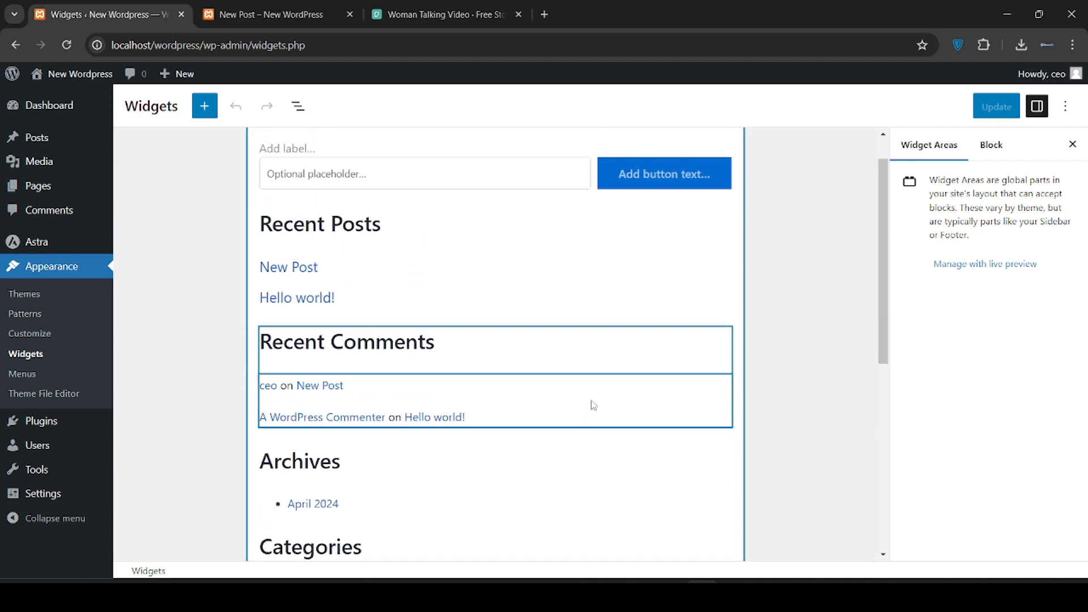
pyautogui.scroll(1, 594, 405)
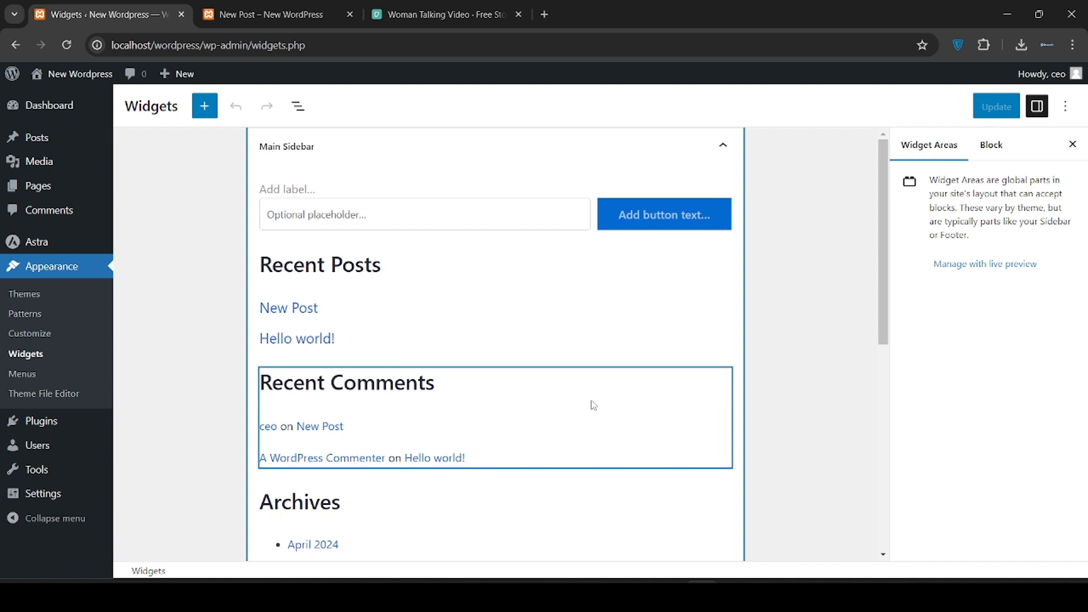
pyautogui.scroll(-1, 368, 351)
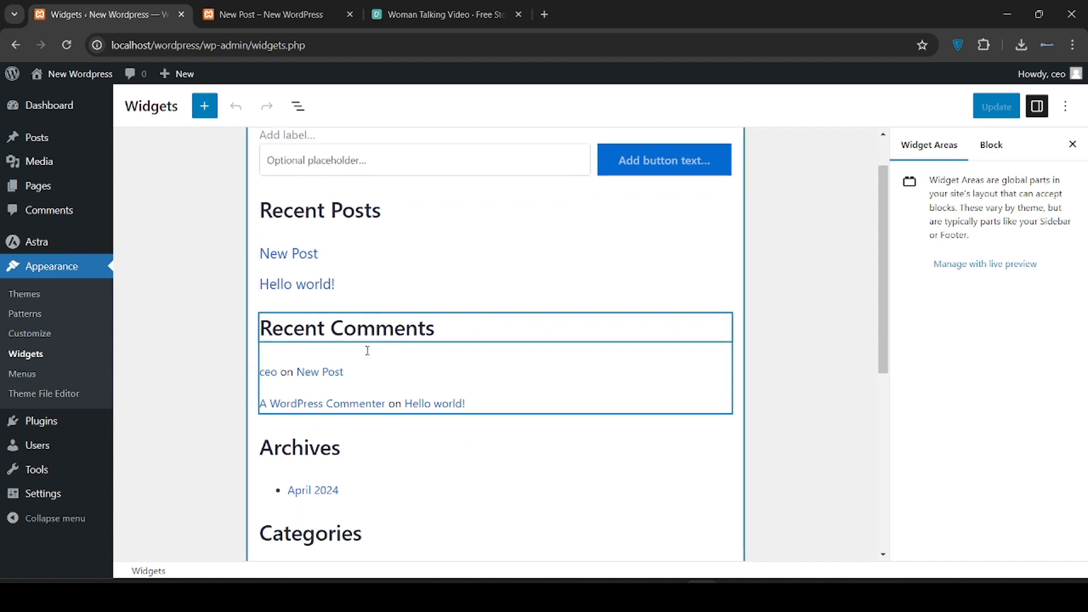
pyautogui.scroll(-5, 367, 352)
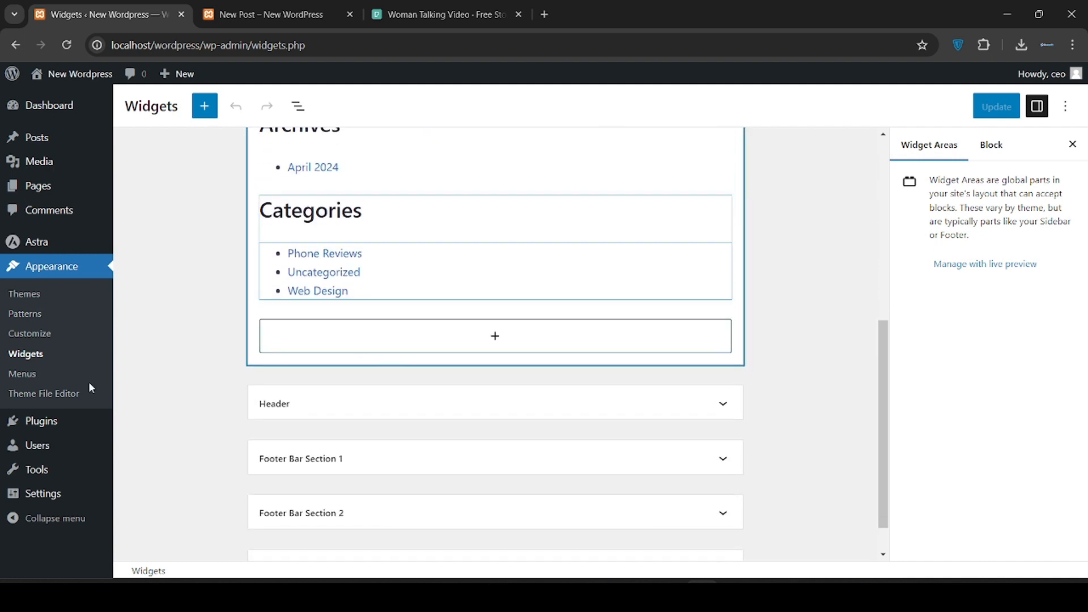
pyautogui.click(22, 378)
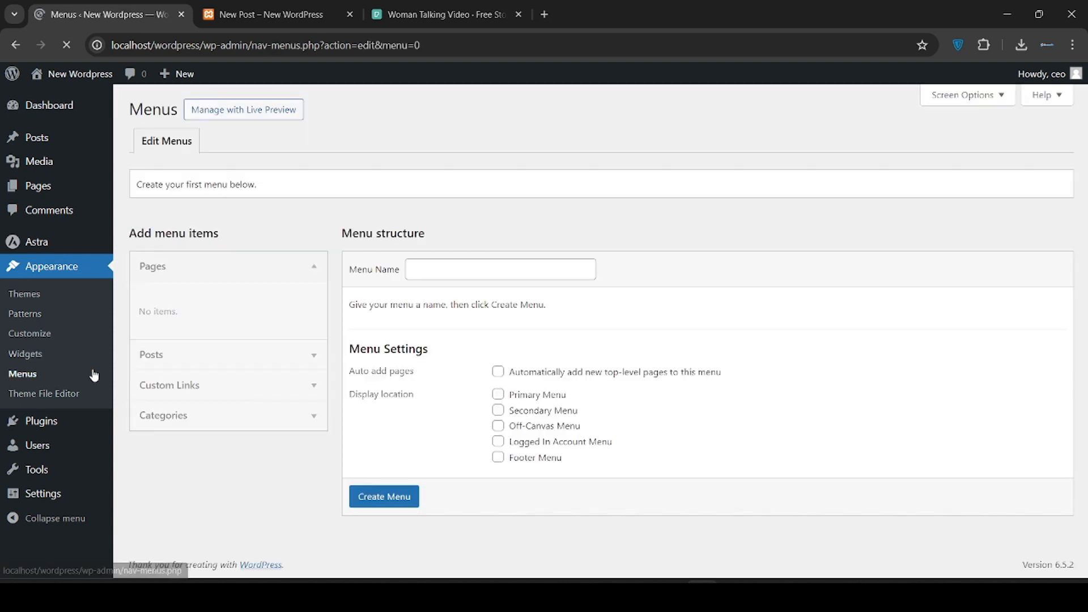
# Create a new menu named 'Our info'
pyautogui.click(469, 271)
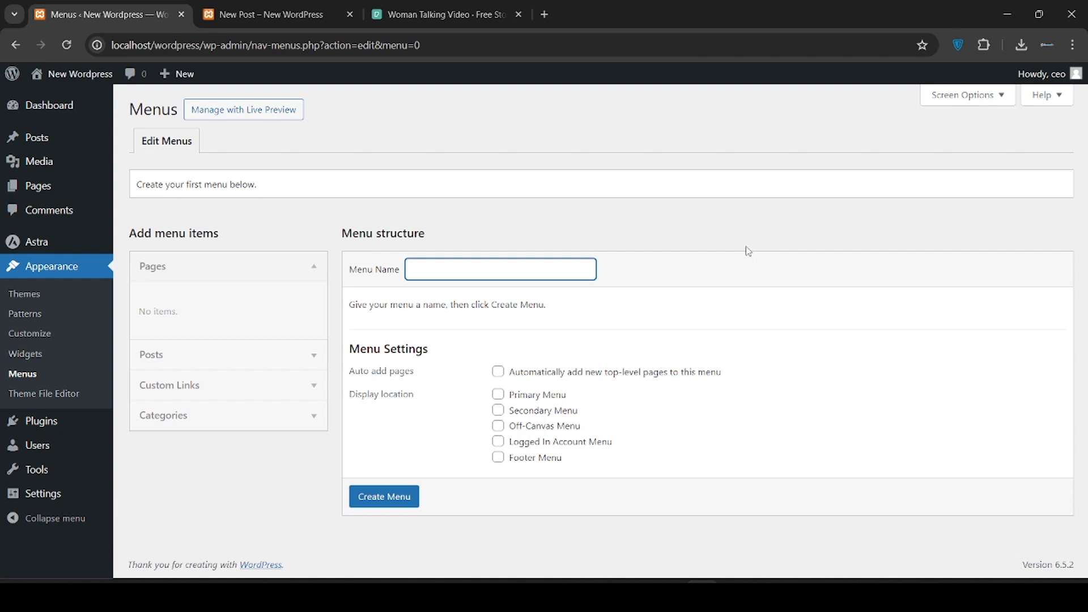
pyautogui.write('Our inf')
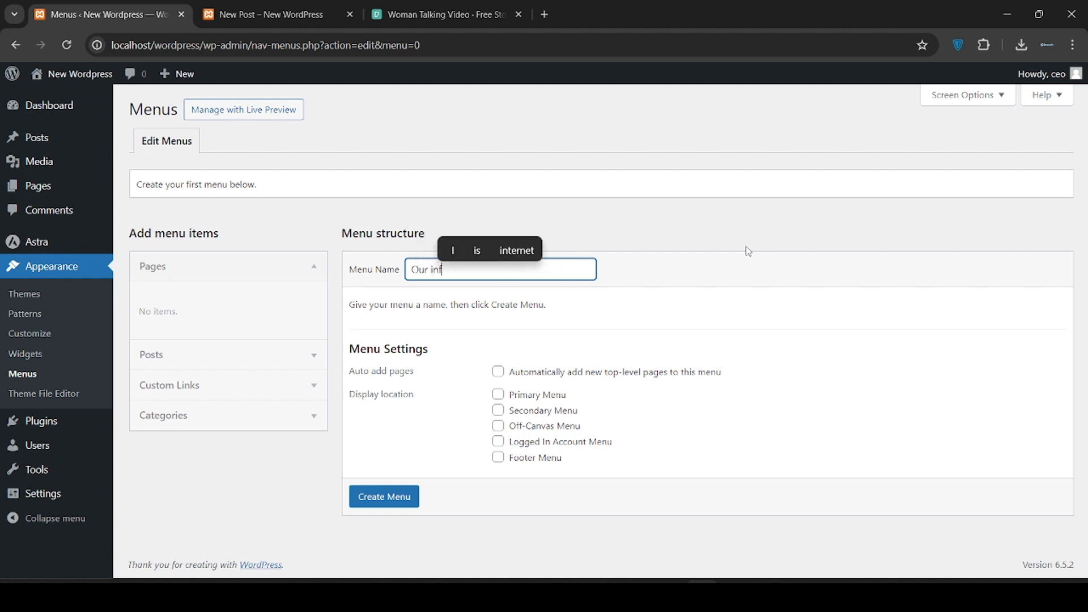
pyautogui.write('o')
pyautogui.click(382, 497)
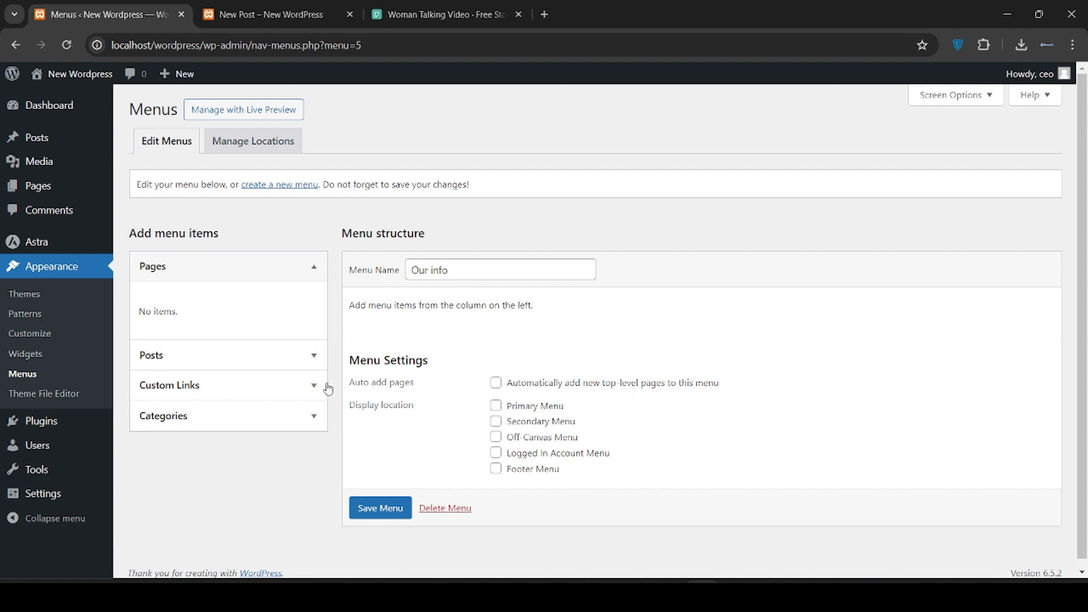
# Add a custom link with URL '#' and link text 'About Us' to the menu
pyautogui.scroll(-1, 272, 309)
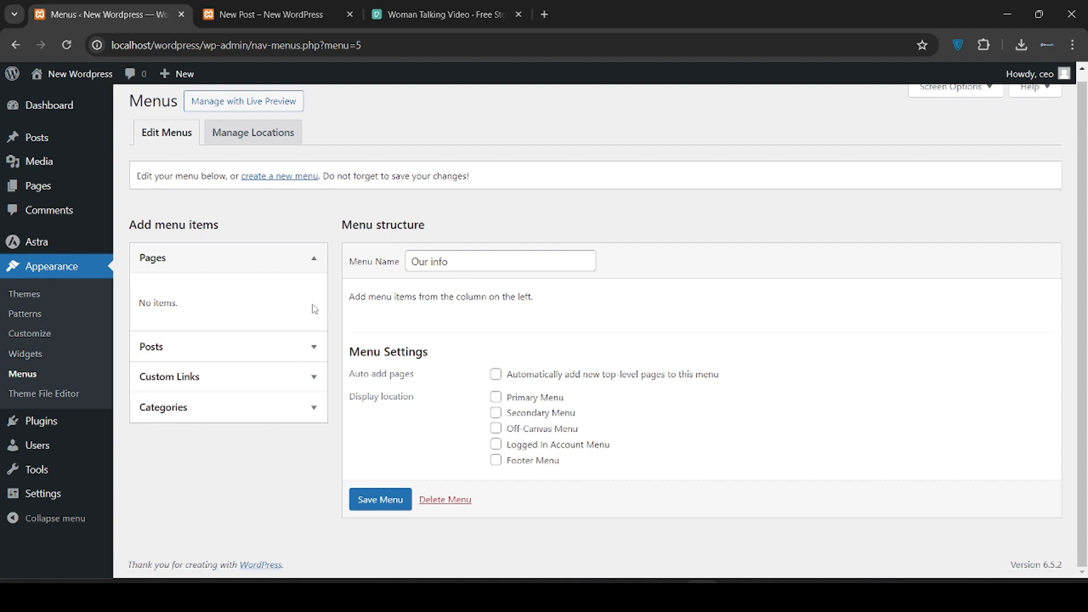
pyautogui.click(313, 346)
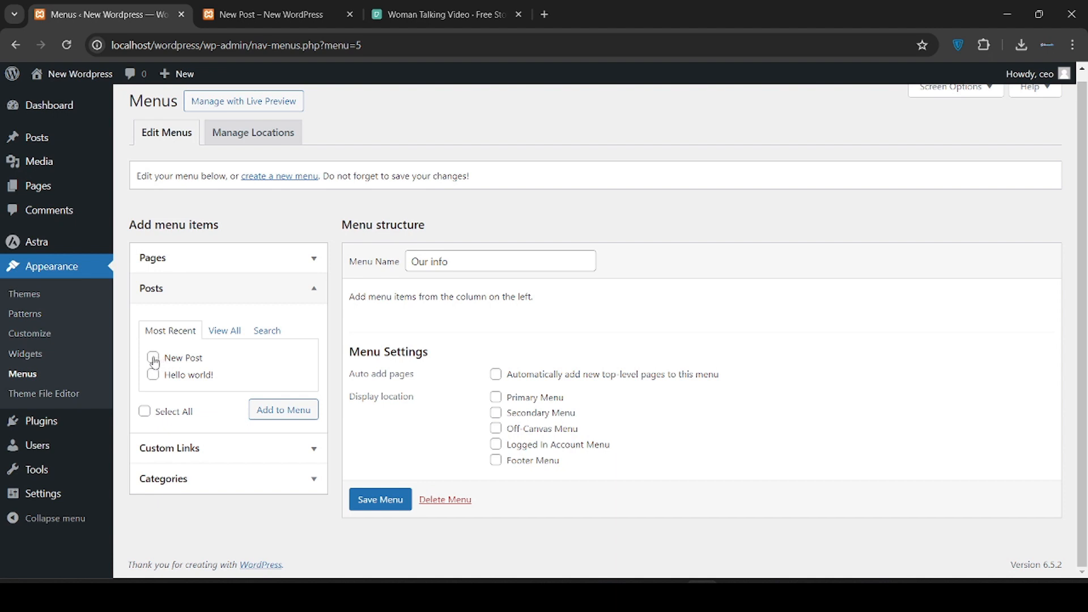
pyautogui.click(287, 295)
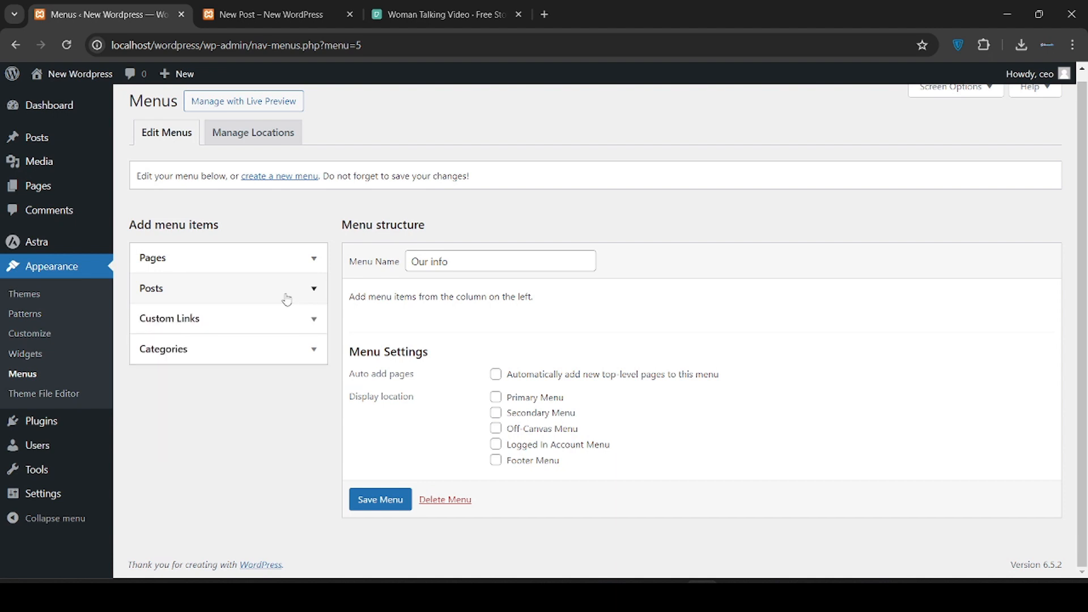
pyautogui.click(313, 319)
pyautogui.click(269, 355)
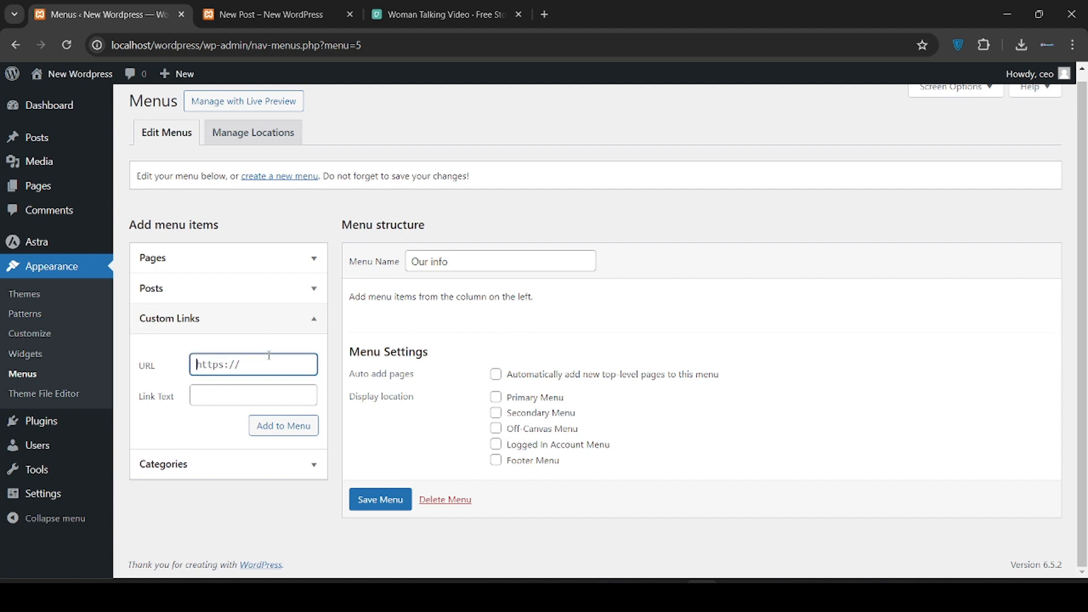
pyautogui.write('#')
pyautogui.click(233, 394)
pyautogui.write('A')
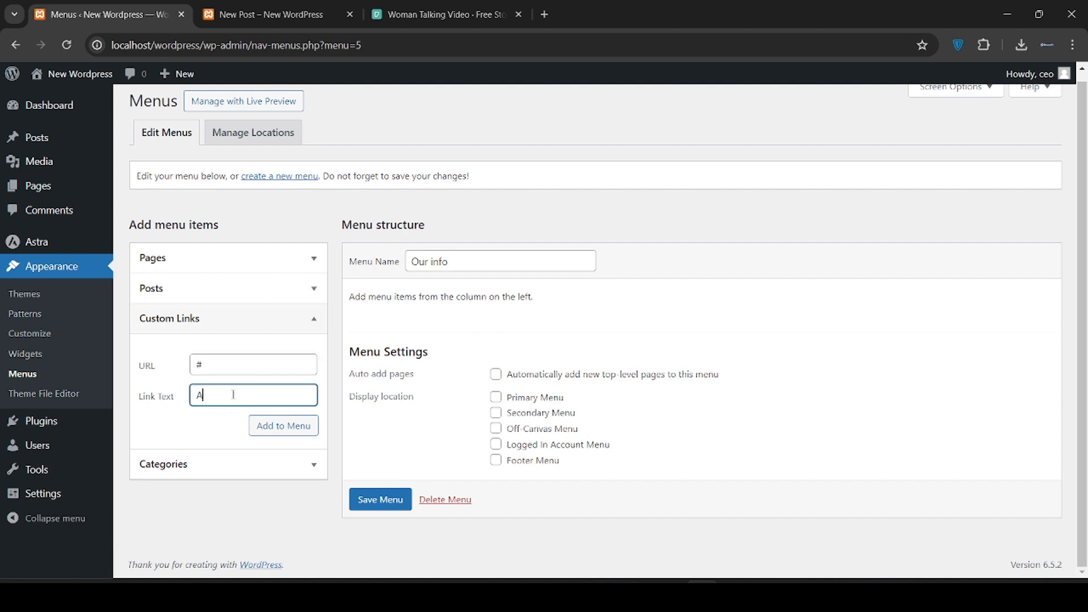
pyautogui.write('bout U')
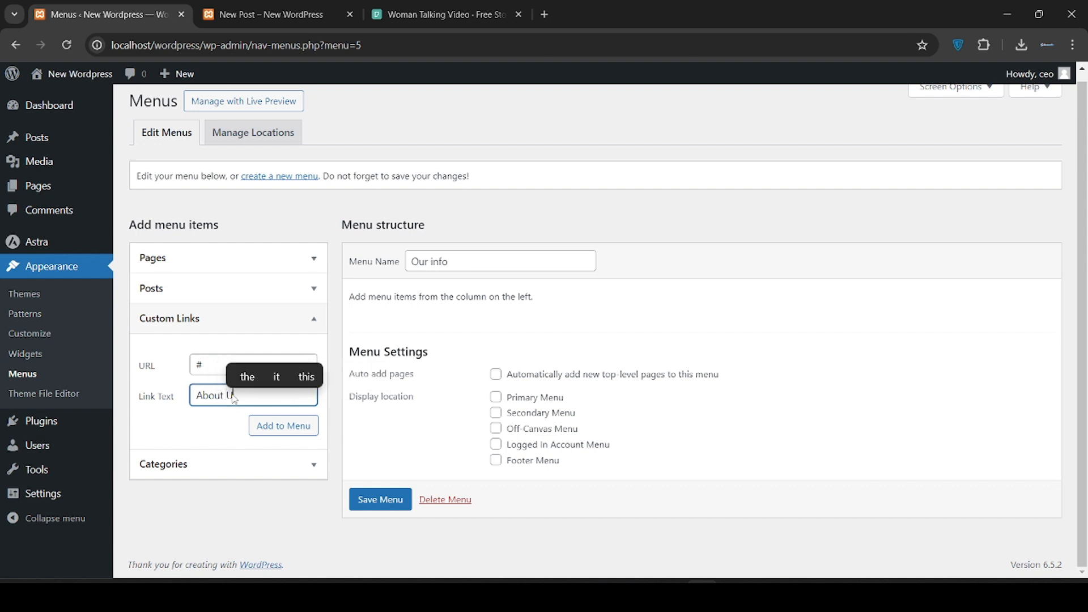
pyautogui.write('s')
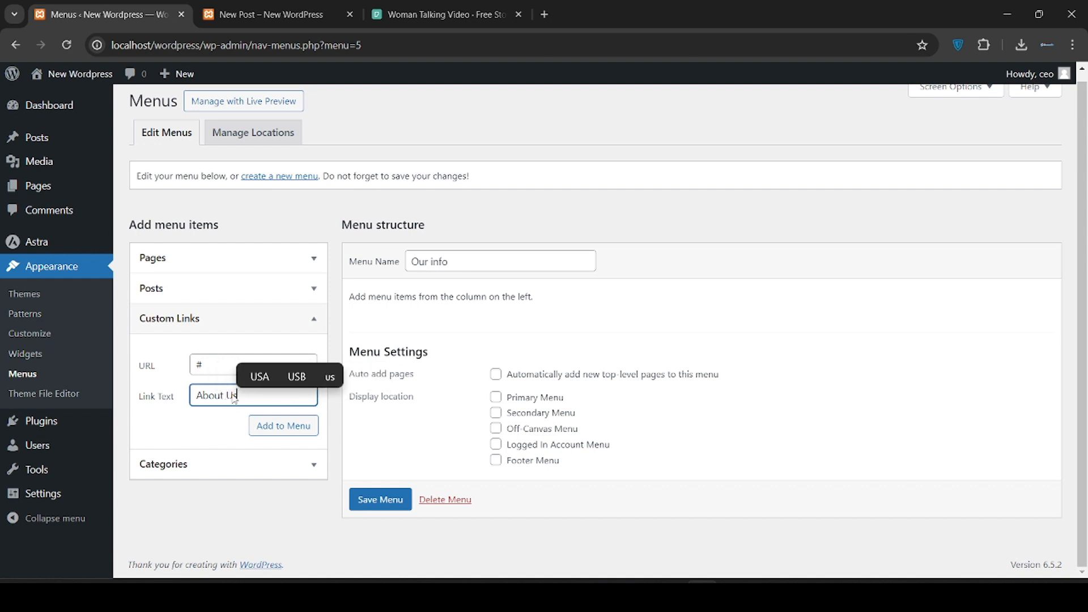
pyautogui.click(266, 430)
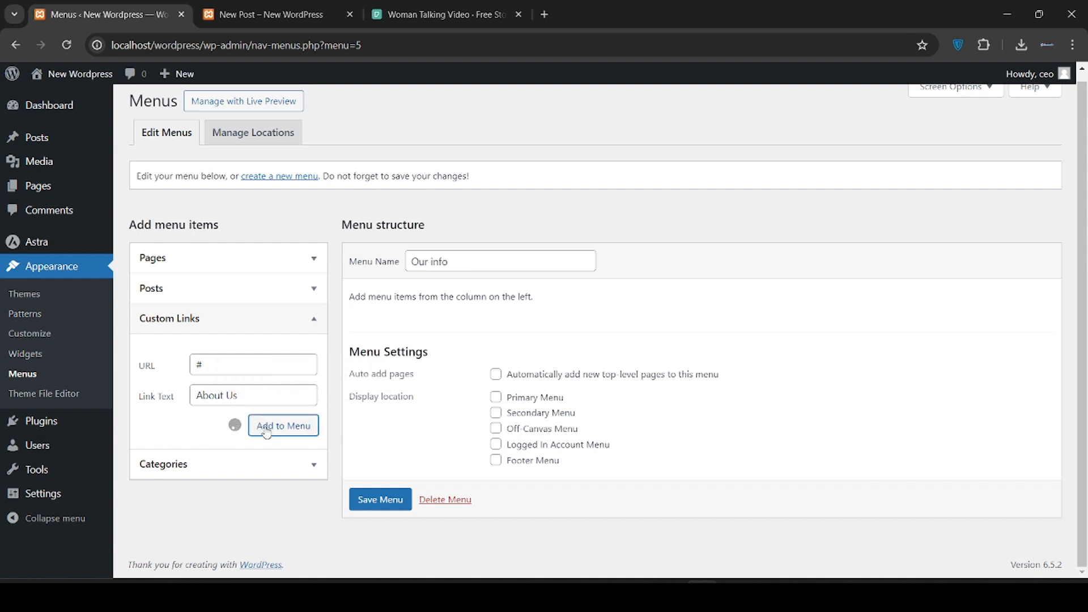
# Add a second custom link with URL '#' labelled 'Contact Us'
pyautogui.click(243, 373)
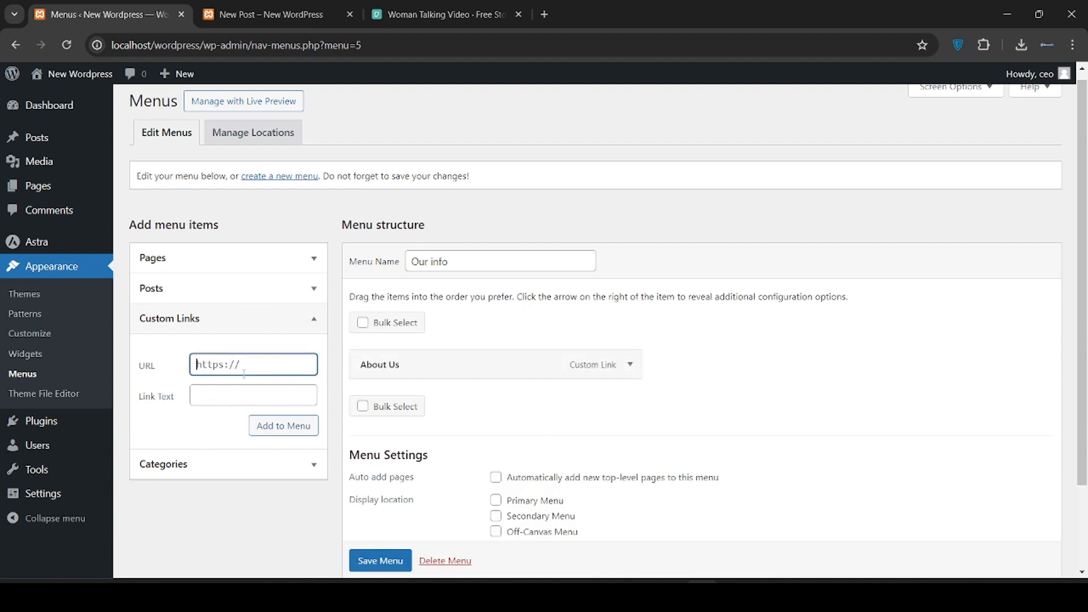
pyautogui.hotkey('ctrl', 'a')
pyautogui.write('#')
pyautogui.click(238, 390)
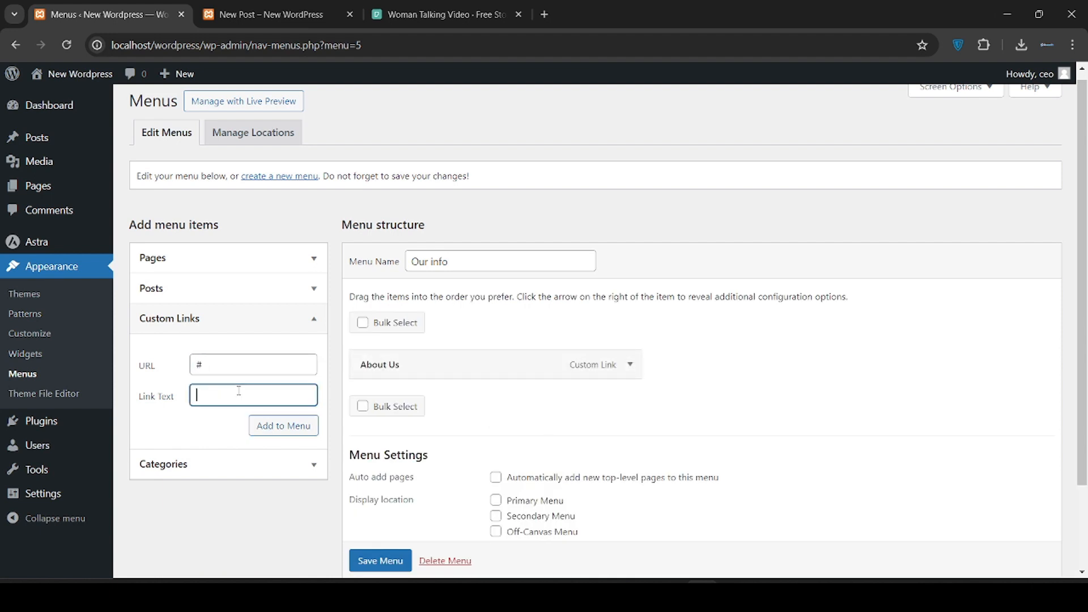
pyautogui.write('Cont')
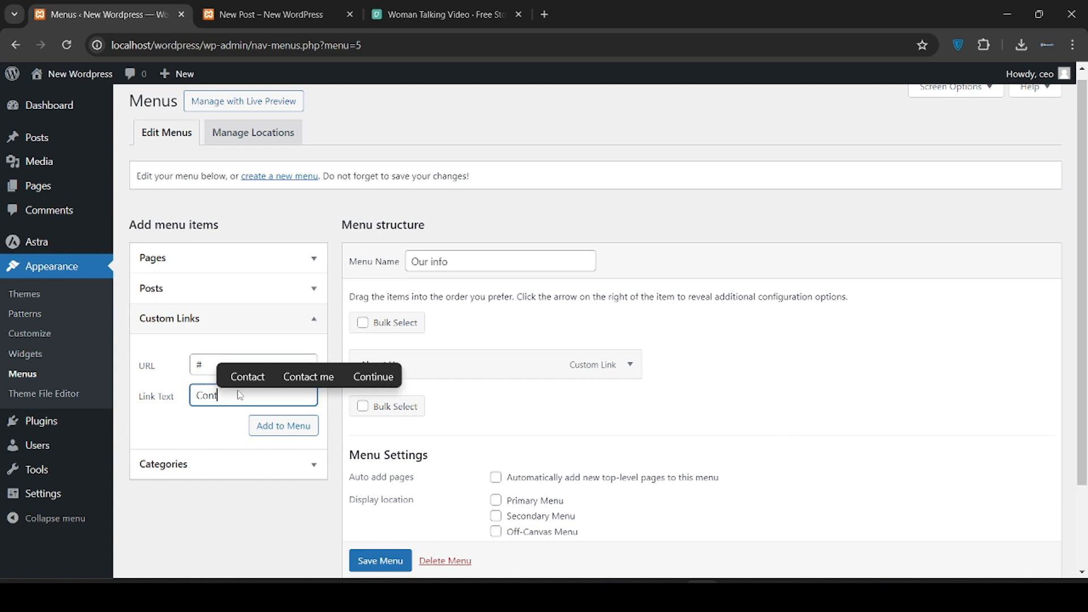
pyautogui.write('act ')
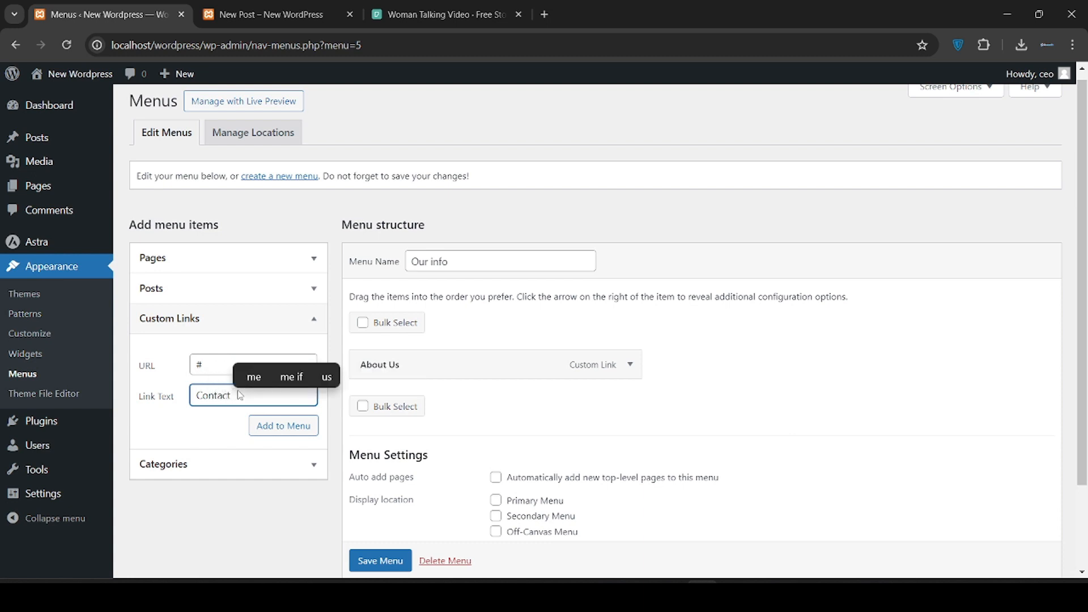
pyautogui.write('Us')
pyautogui.click(265, 426)
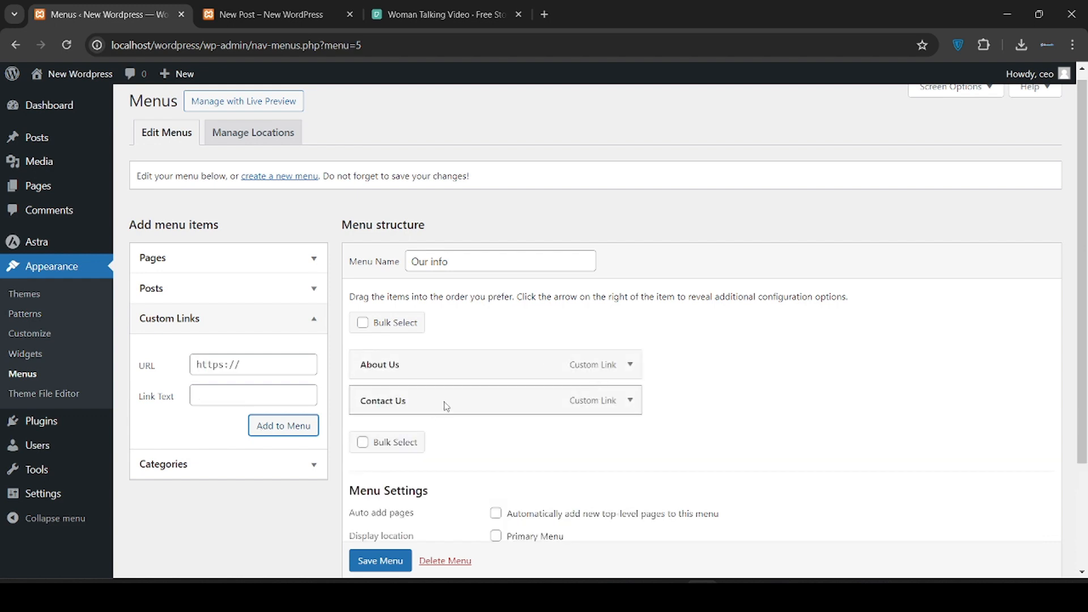
# Keep Contact Us as a top-level item below About Us and save the menu
pyautogui.moveTo(529, 403); pyautogui.dragTo(527, 357)
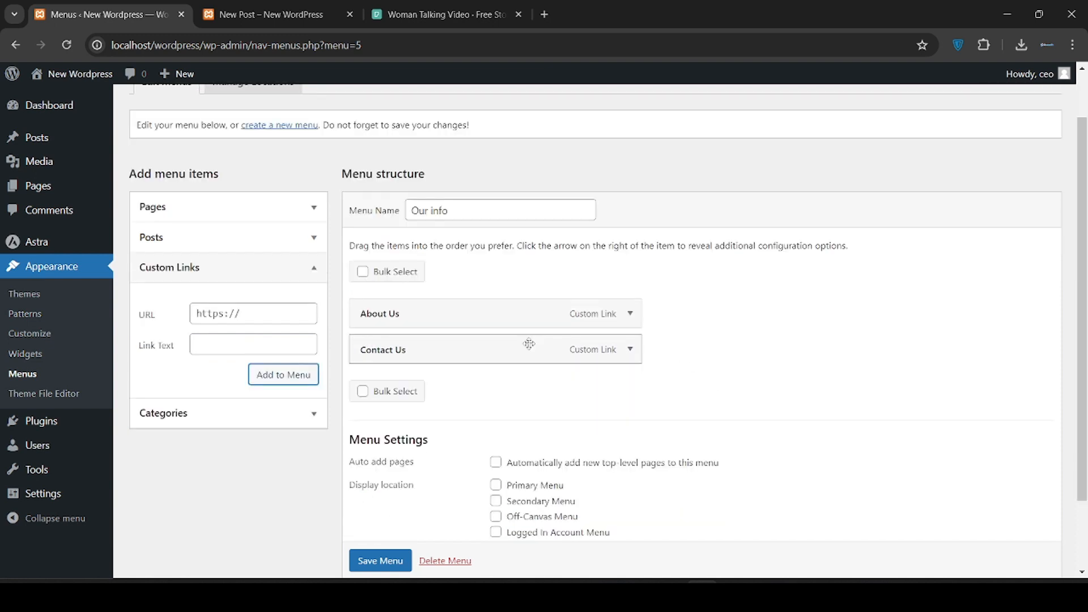
pyautogui.moveTo(529, 344); pyautogui.dragTo(538, 318)
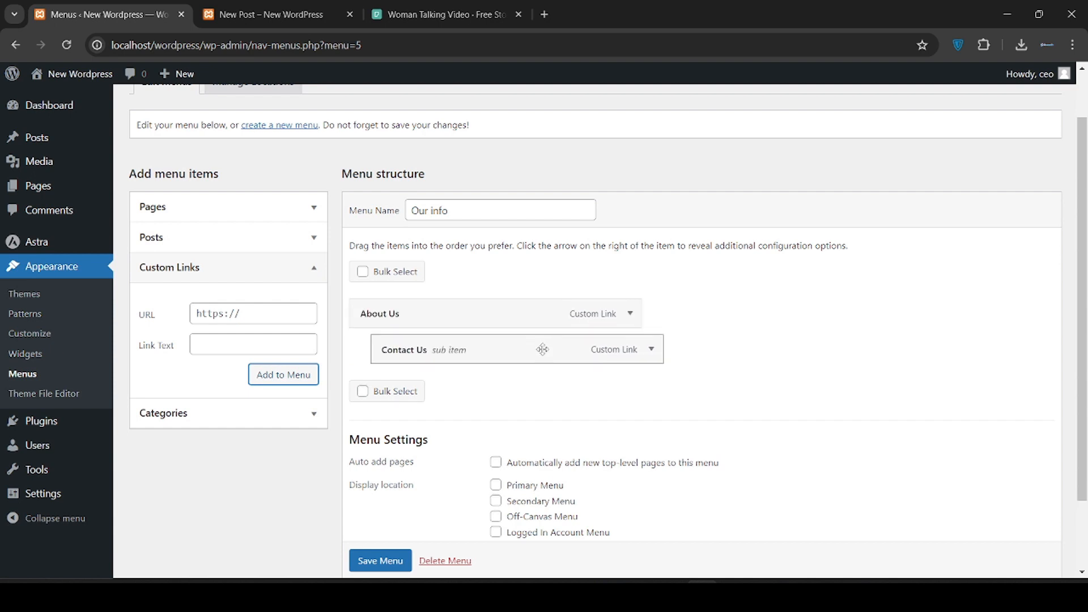
pyautogui.moveTo(542, 349); pyautogui.dragTo(517, 347)
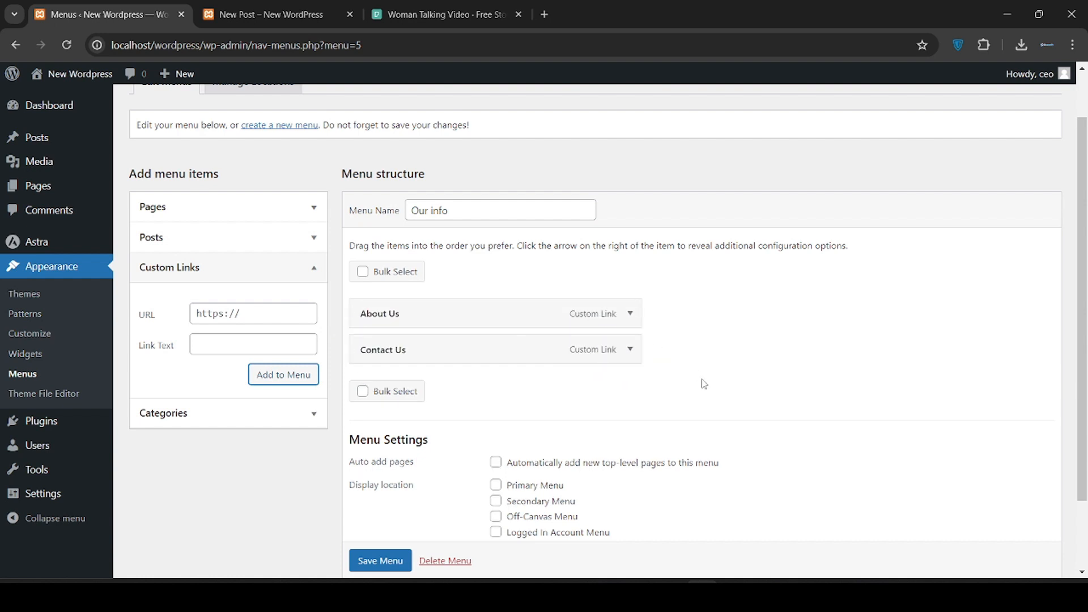
pyautogui.scroll(-2, 702, 379)
pyautogui.click(374, 504)
pyautogui.click(374, 504)
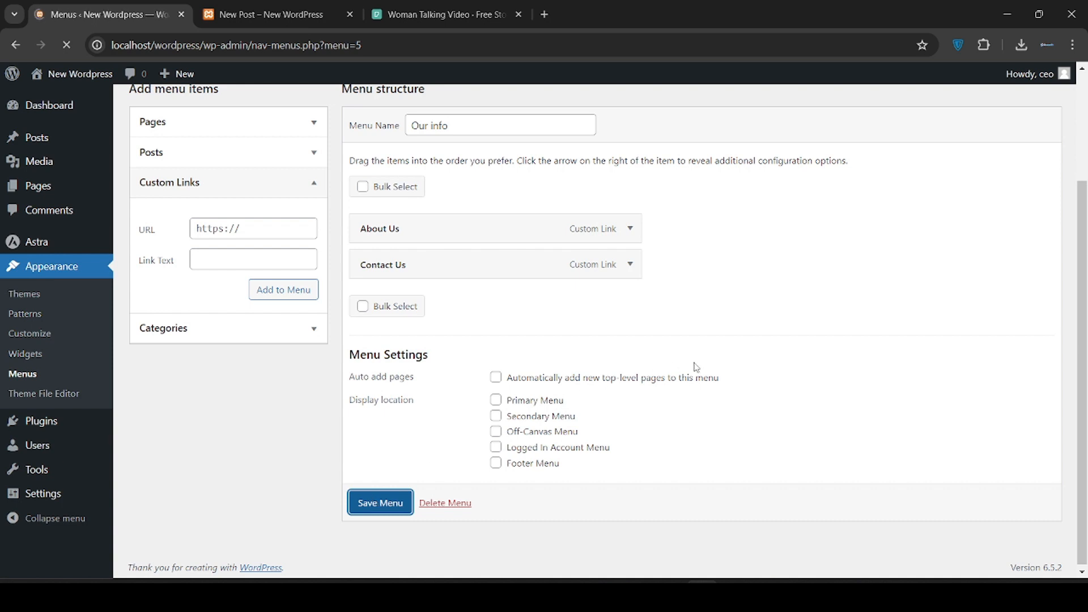
pyautogui.scroll(-1, 578, 281)
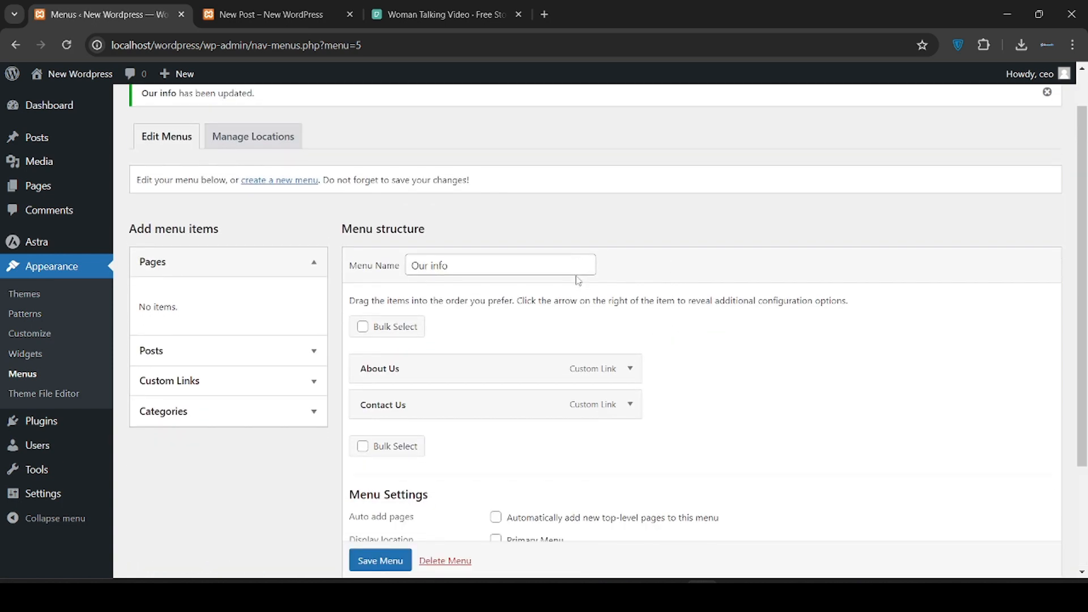
pyautogui.moveTo(68, 421)
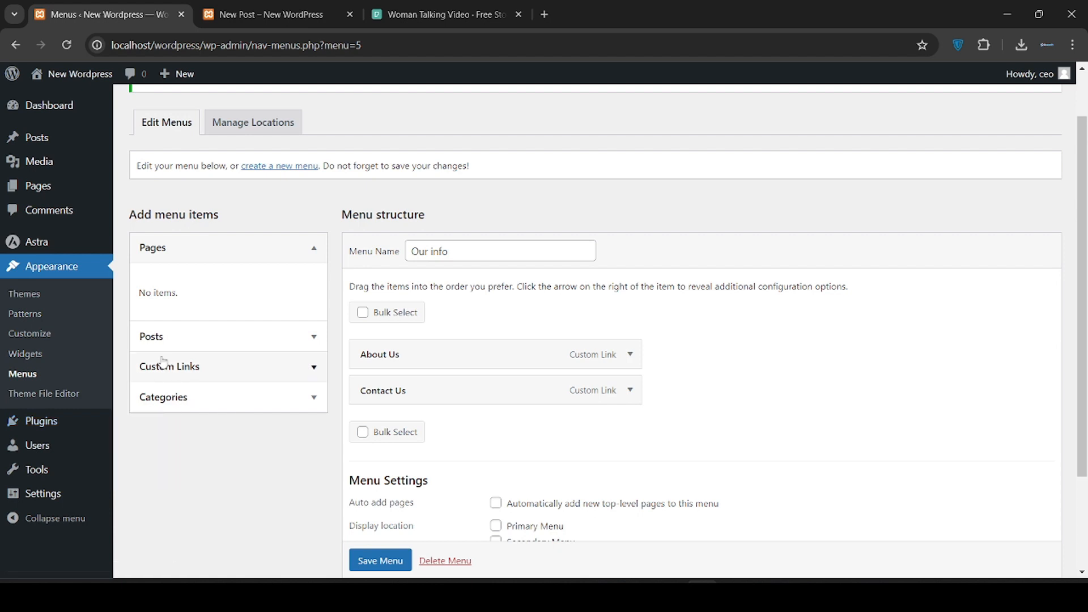
pyautogui.scroll(-1, 163, 361)
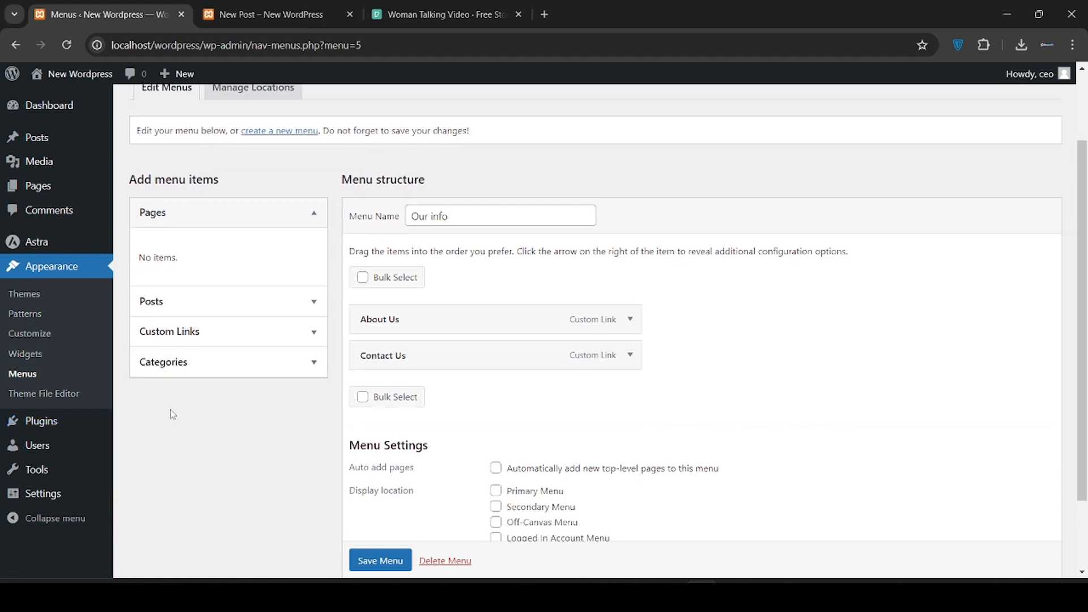
# Open the Theme File Editor and browse the Theme Files list
pyautogui.click(64, 399)
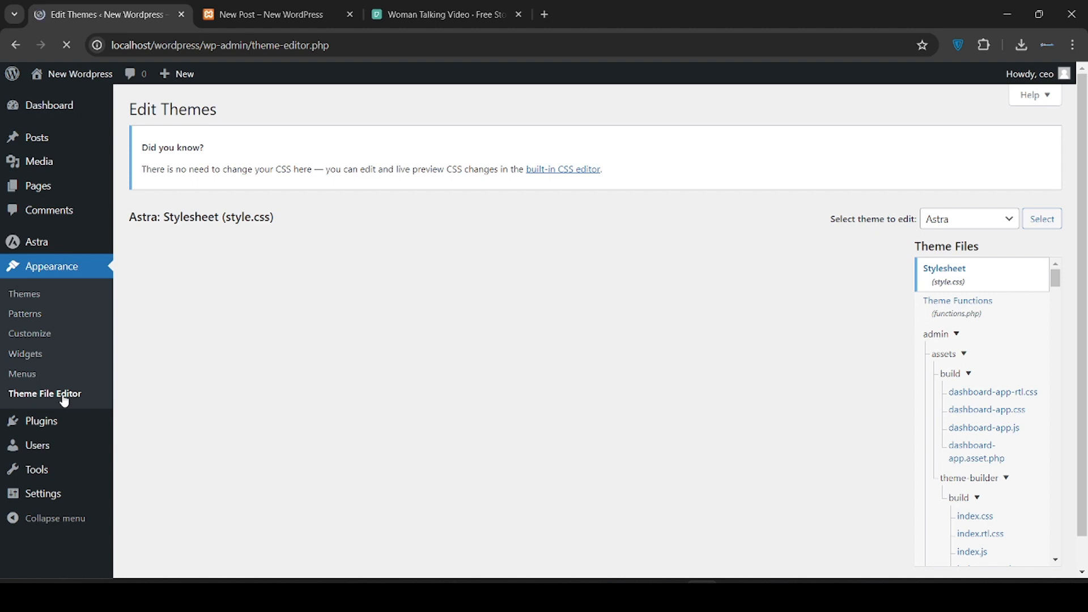
pyautogui.scroll(-1, 459, 344)
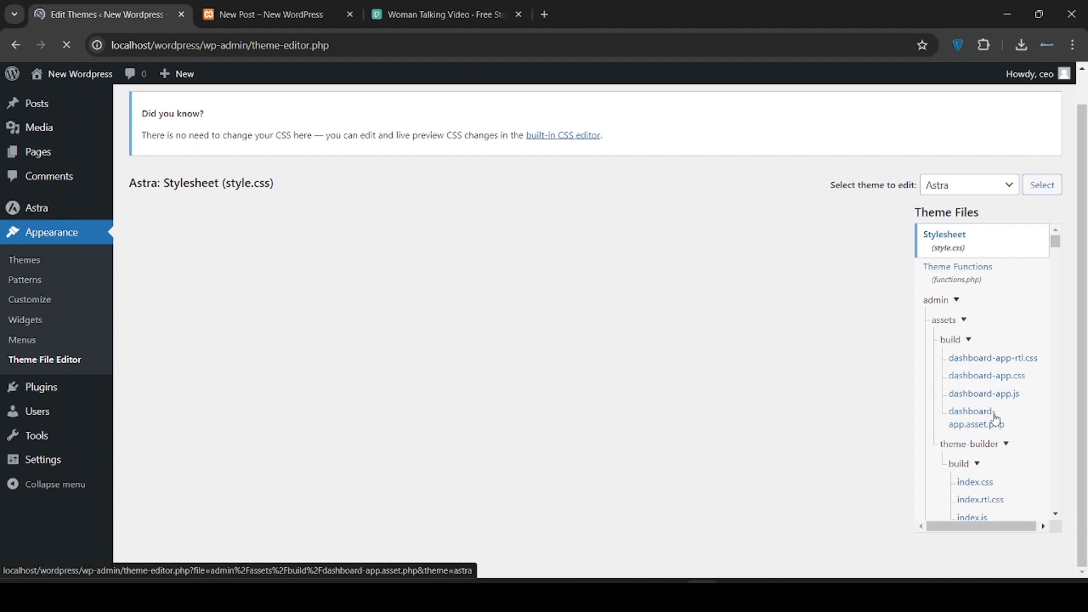
pyautogui.scroll(-3, 995, 418)
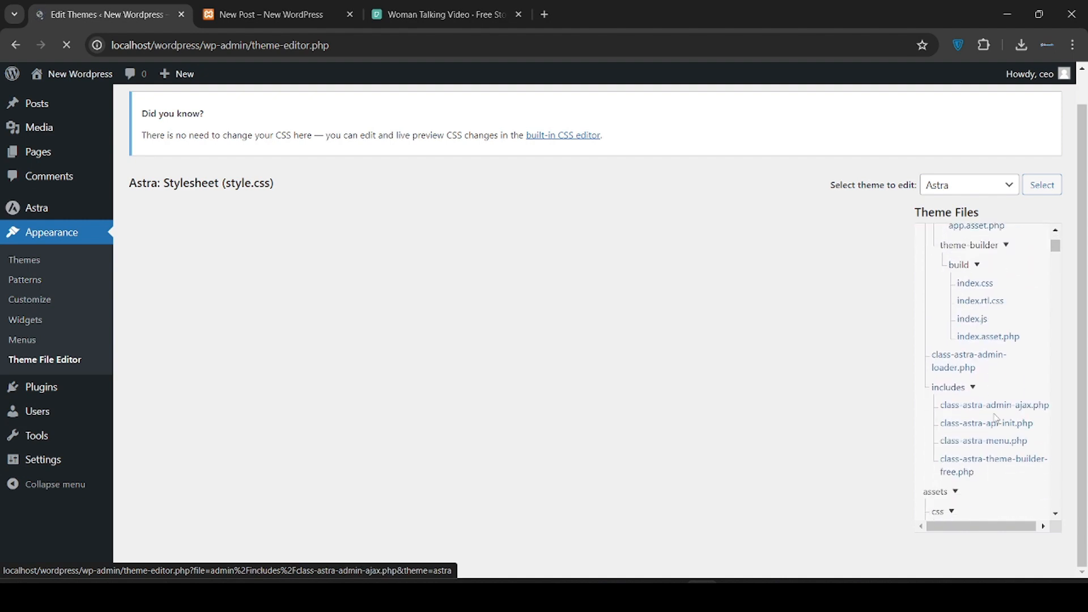
pyautogui.scroll(-2, 996, 418)
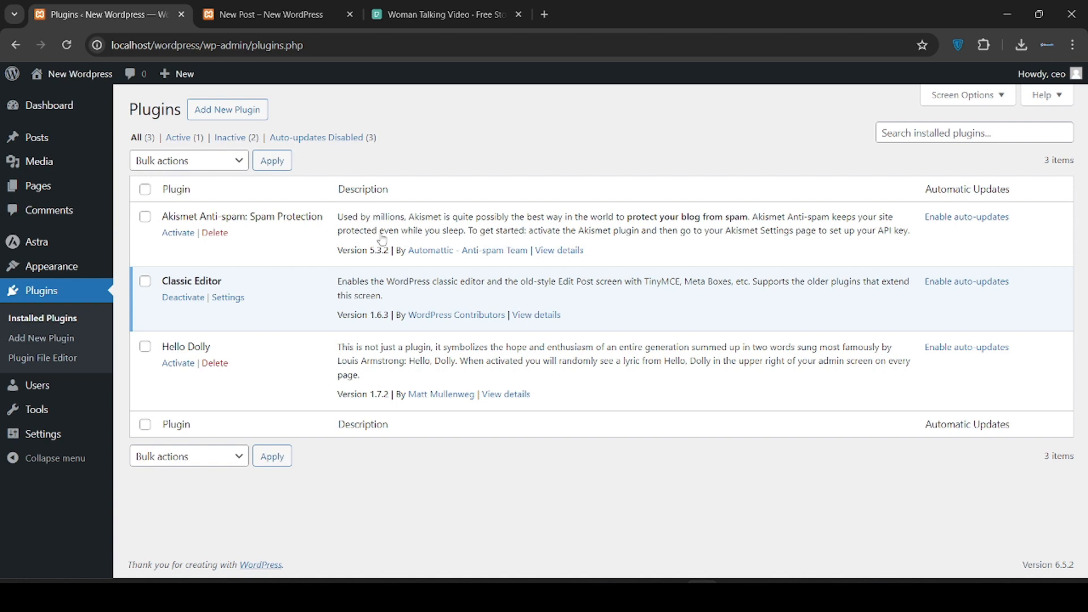
# Search the plugin directory for 'elementor', then install and activate Elementor Website Builder
pyautogui.click(241, 112)
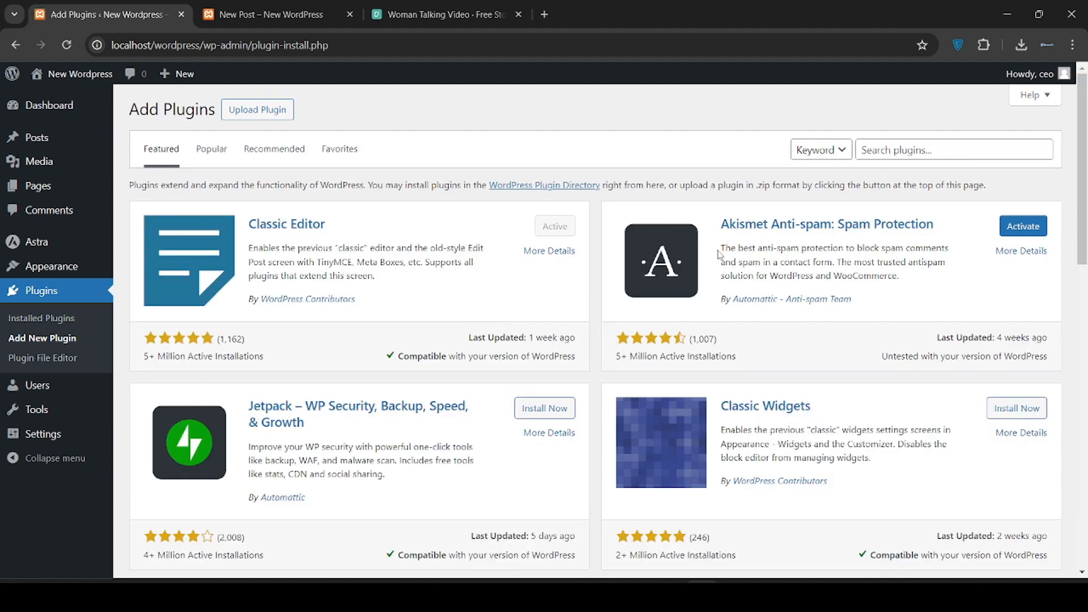
pyautogui.click(921, 150)
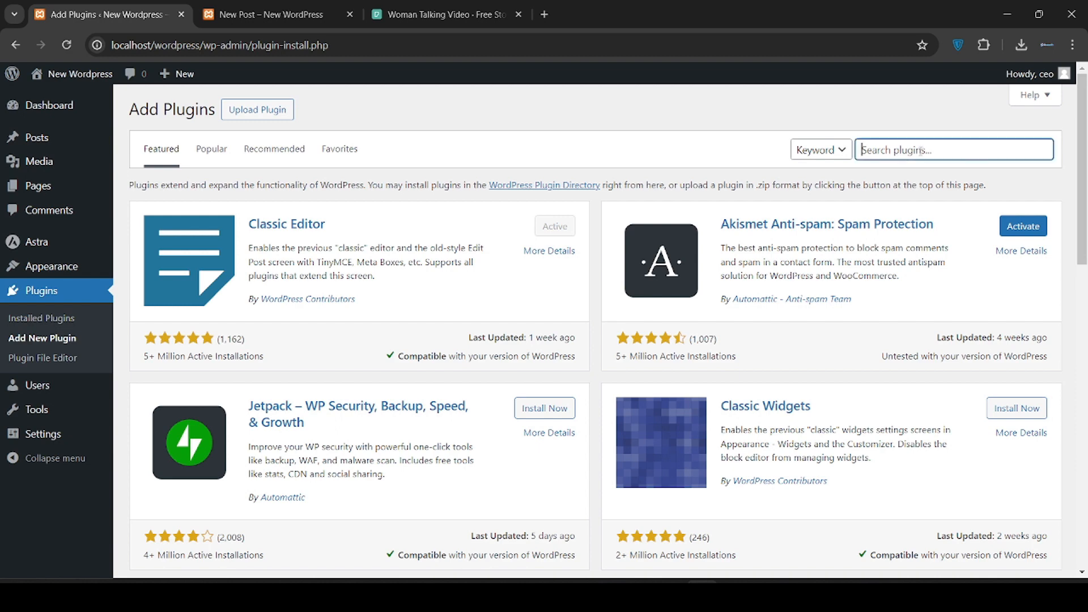
pyautogui.write('elementor')
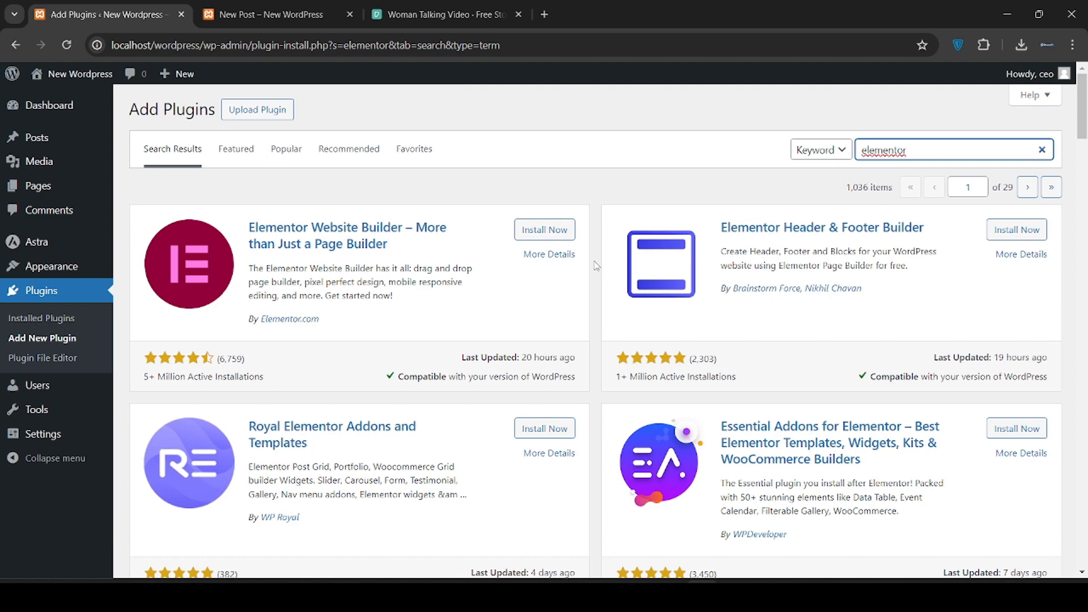
pyautogui.click(560, 241)
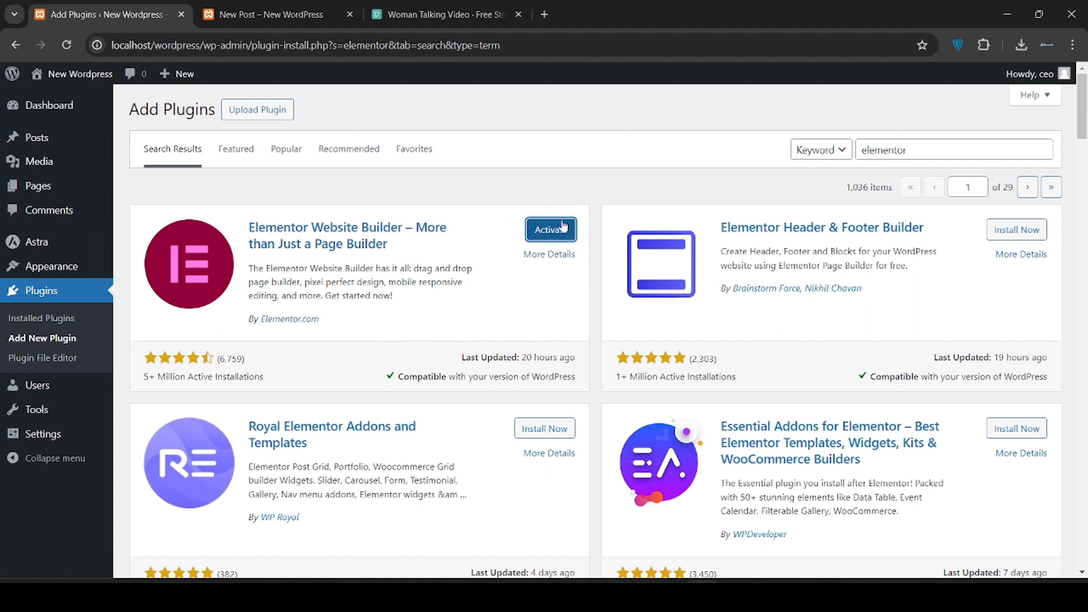
pyautogui.click(565, 230)
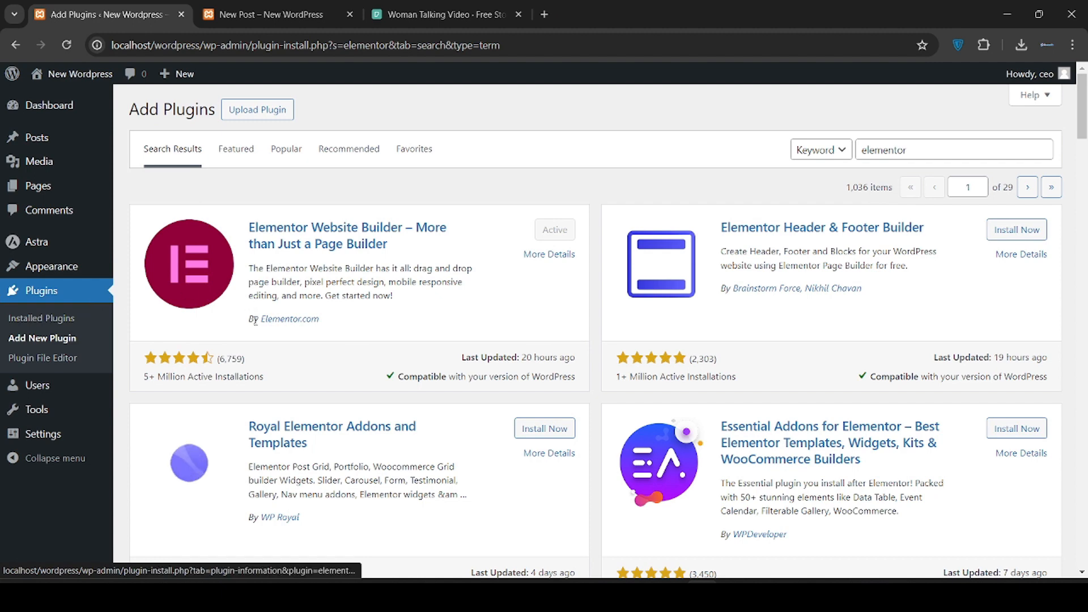
pyautogui.click(58, 319)
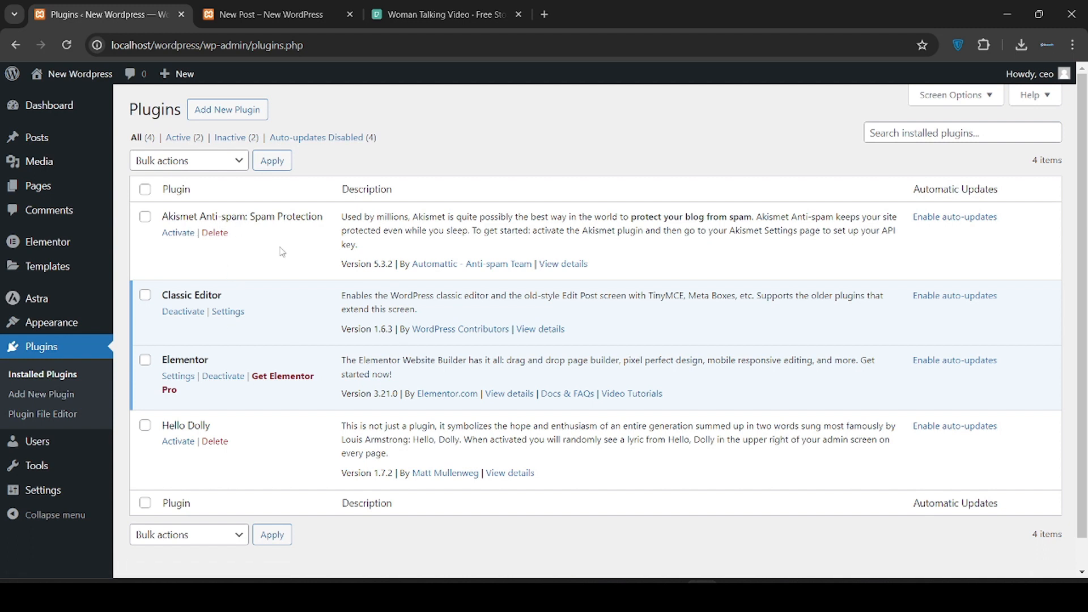
# Activate the Akismet Anti-spam plugin
pyautogui.click(184, 236)
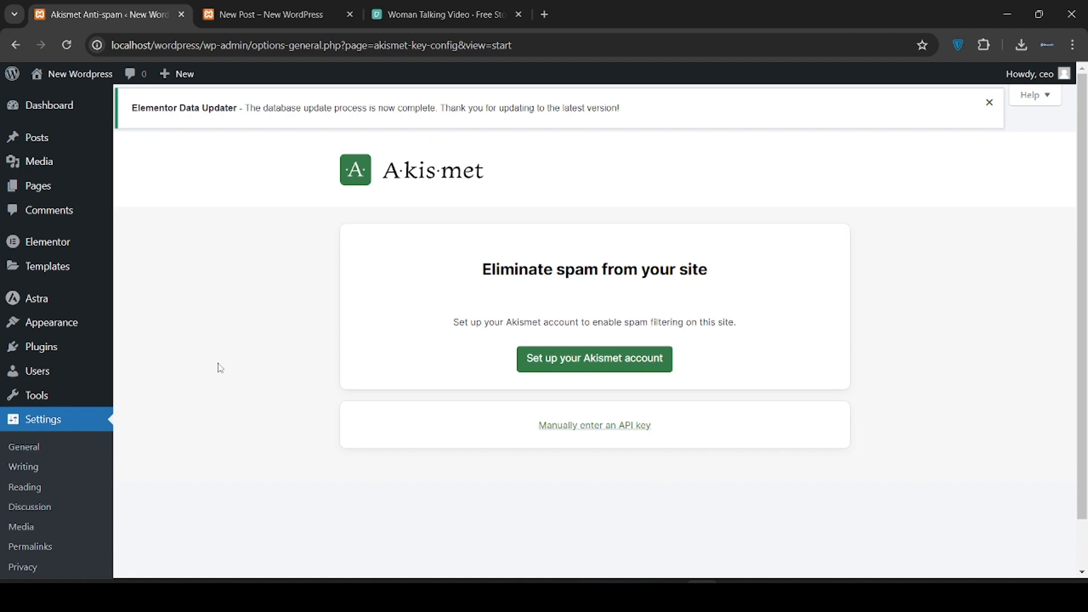
pyautogui.scroll(-1, 220, 368)
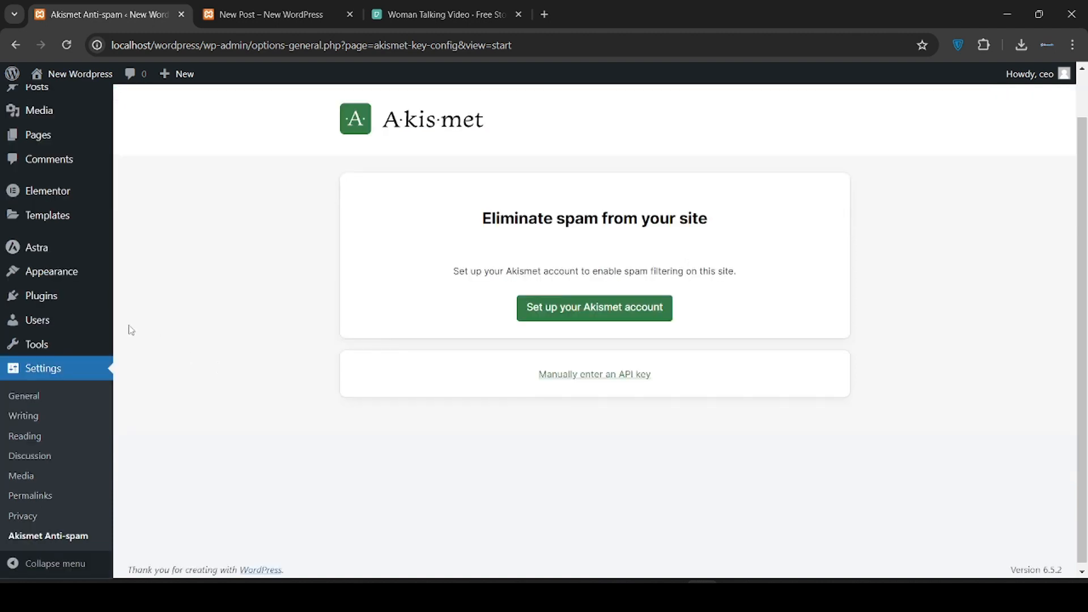
pyautogui.click(78, 295)
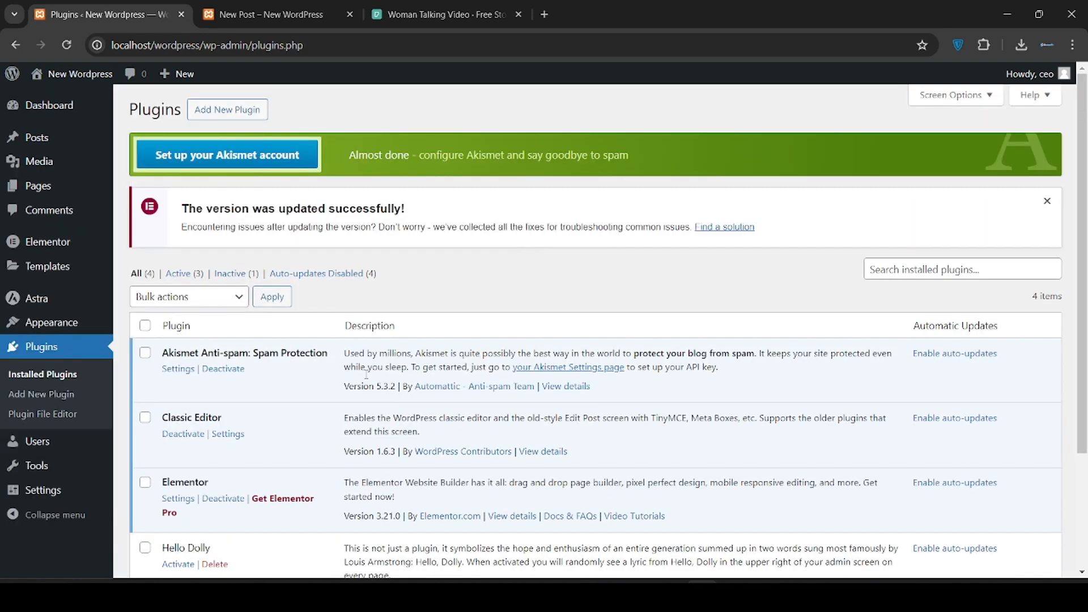
# Delete the Hello Dolly plugin, confirming the deletion prompt
pyautogui.scroll(-2, 347, 357)
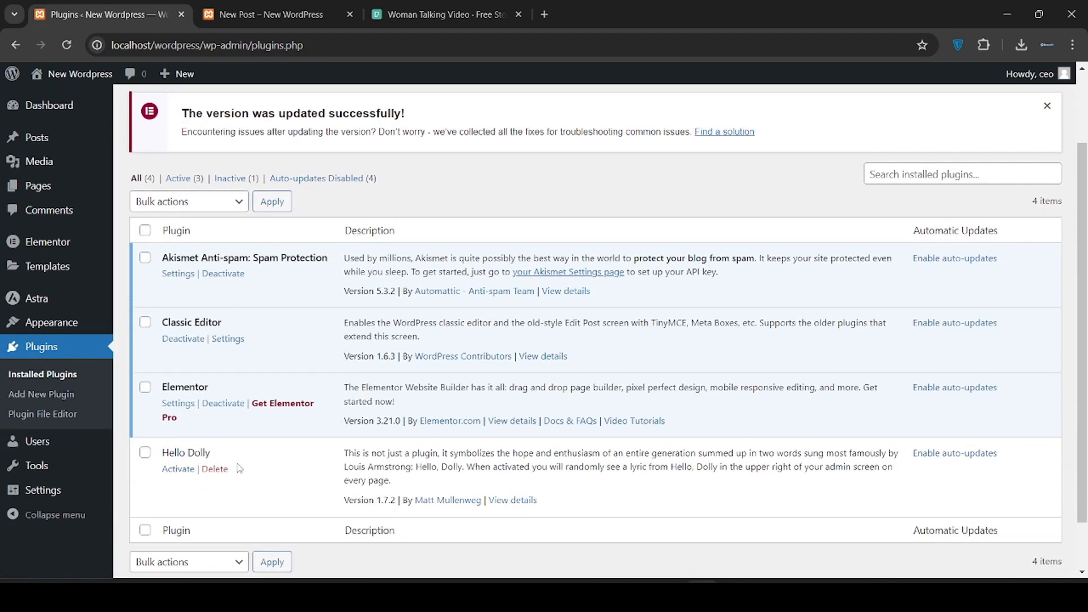
pyautogui.click(214, 469)
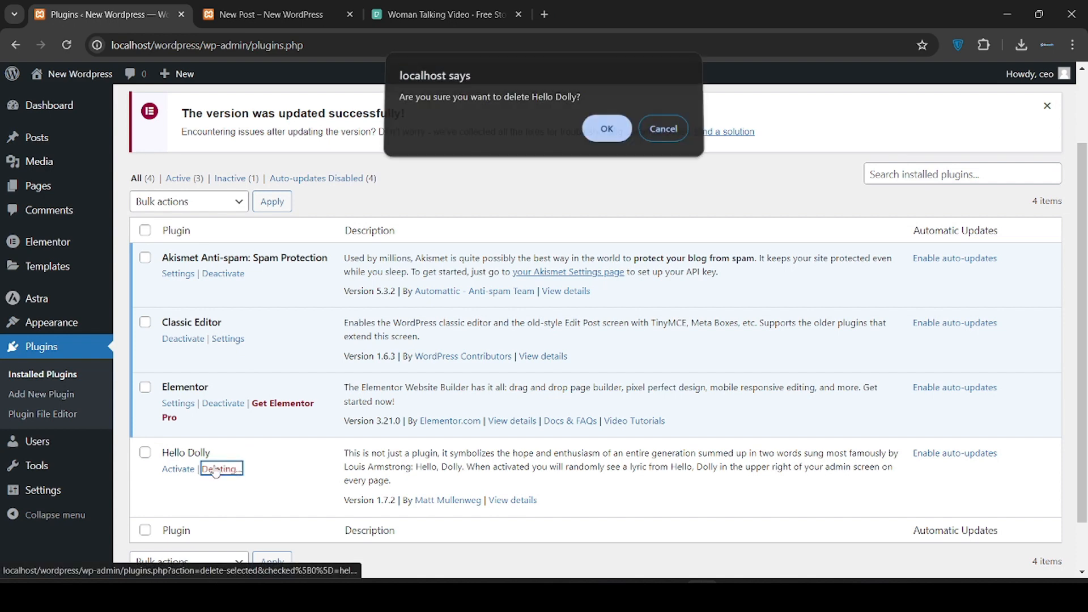
pyautogui.press('Return')
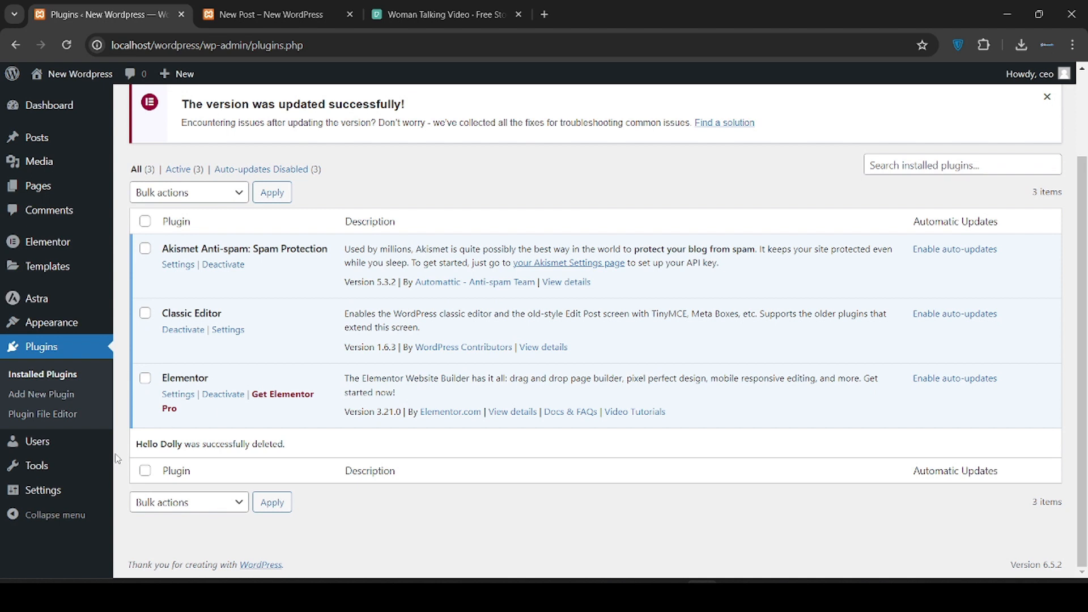
# Open the Users list and start the Add New User form
pyautogui.moveTo(63, 445)
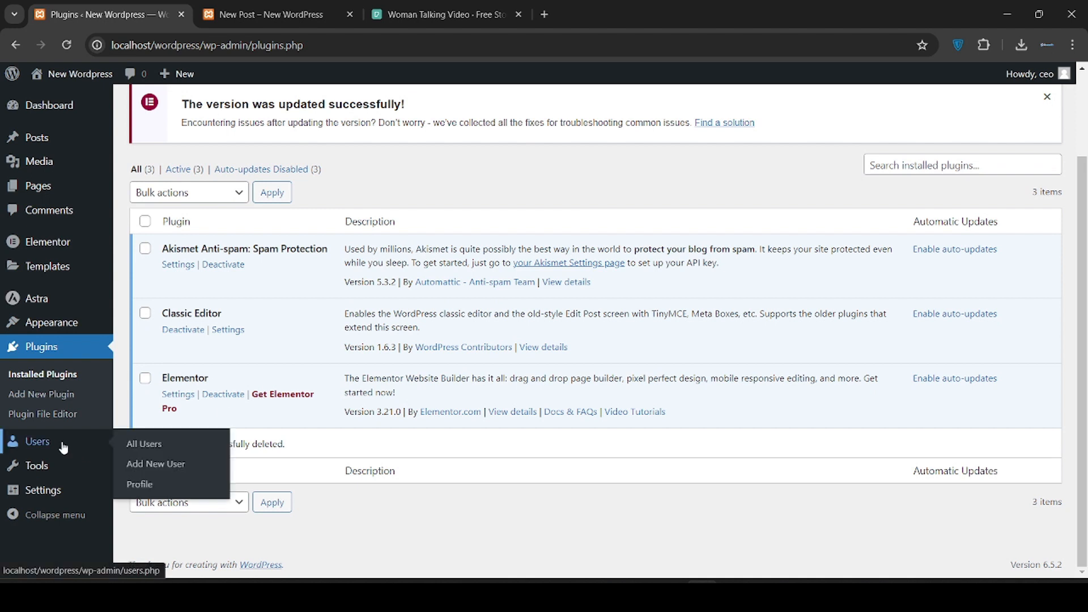
pyautogui.click(63, 447)
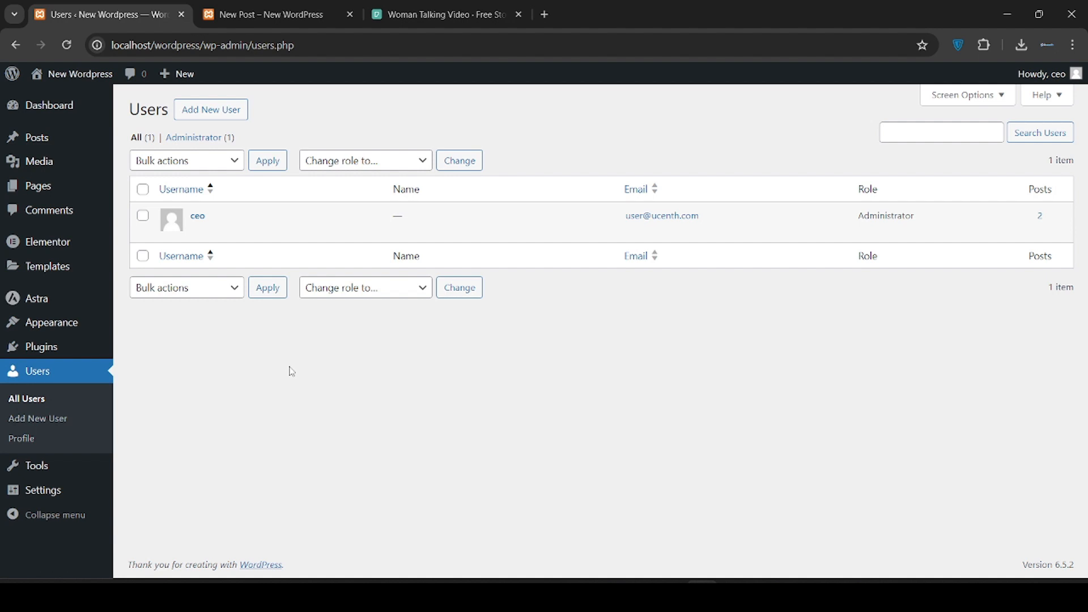
pyautogui.moveTo(201, 228)
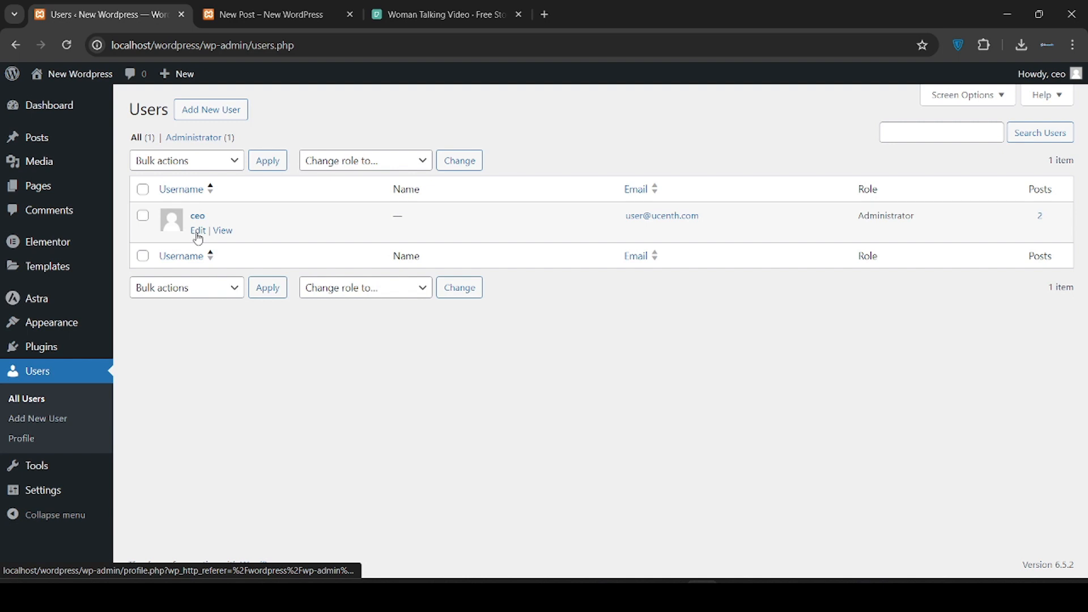
pyautogui.click(224, 118)
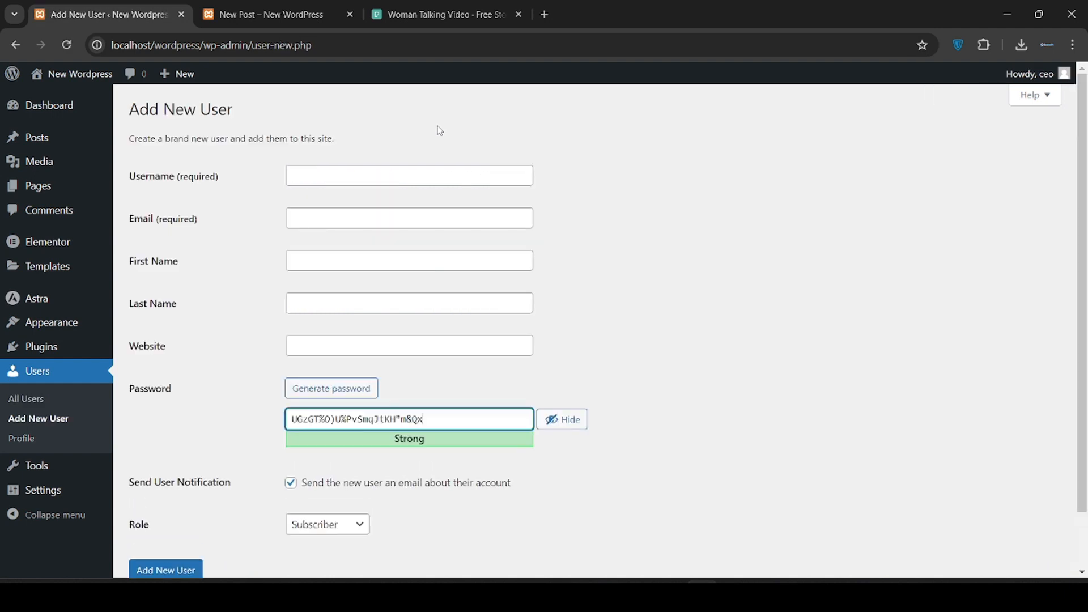
# Fill in the new user's username, e-mail address, and first and last name
pyautogui.click(426, 175)
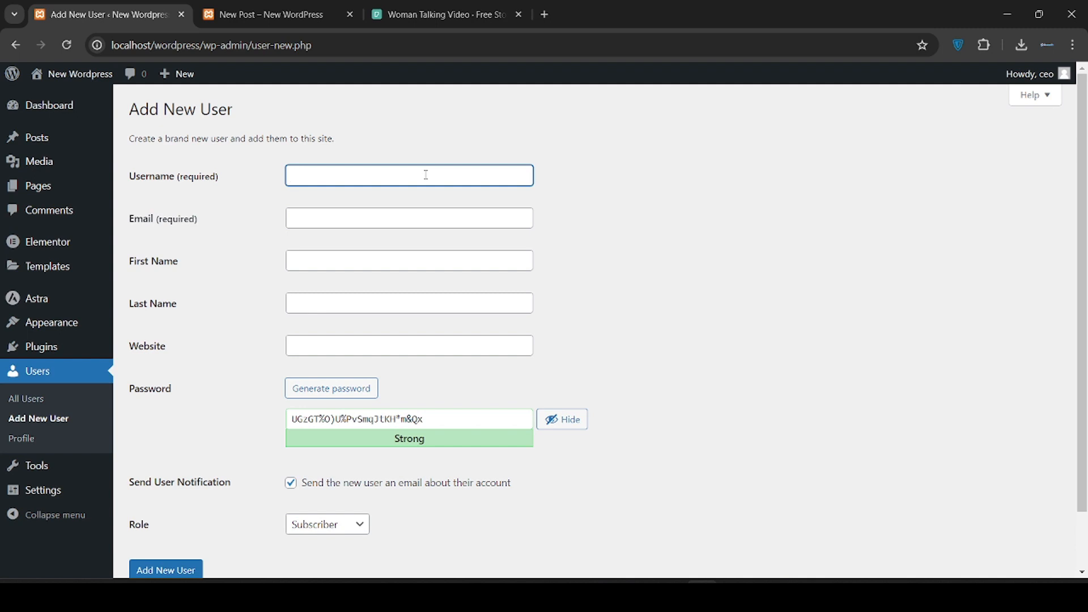
pyautogui.write('Michael')
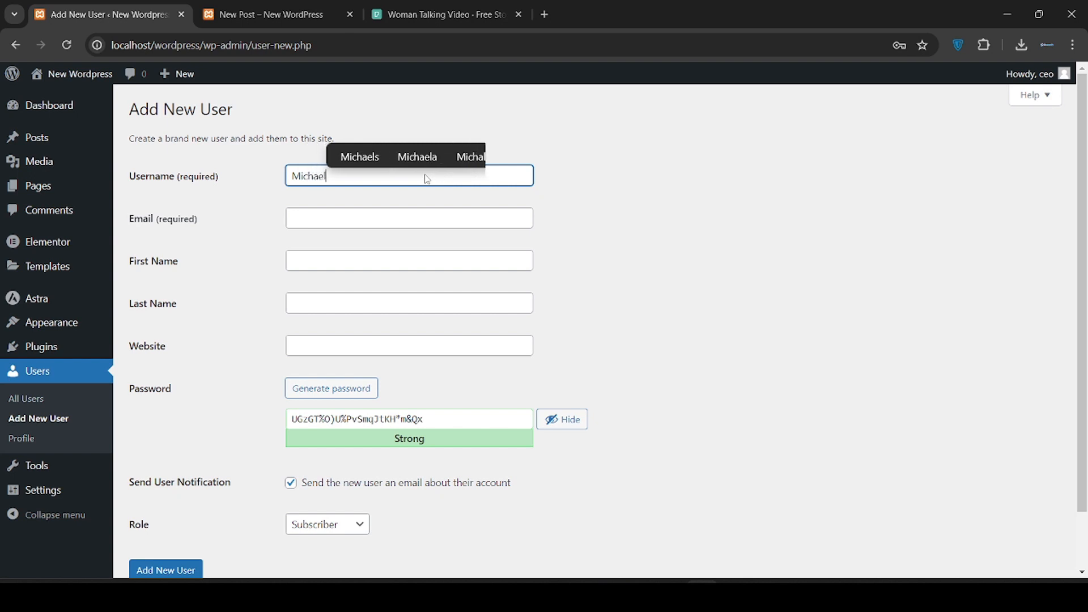
pyautogui.click(401, 219)
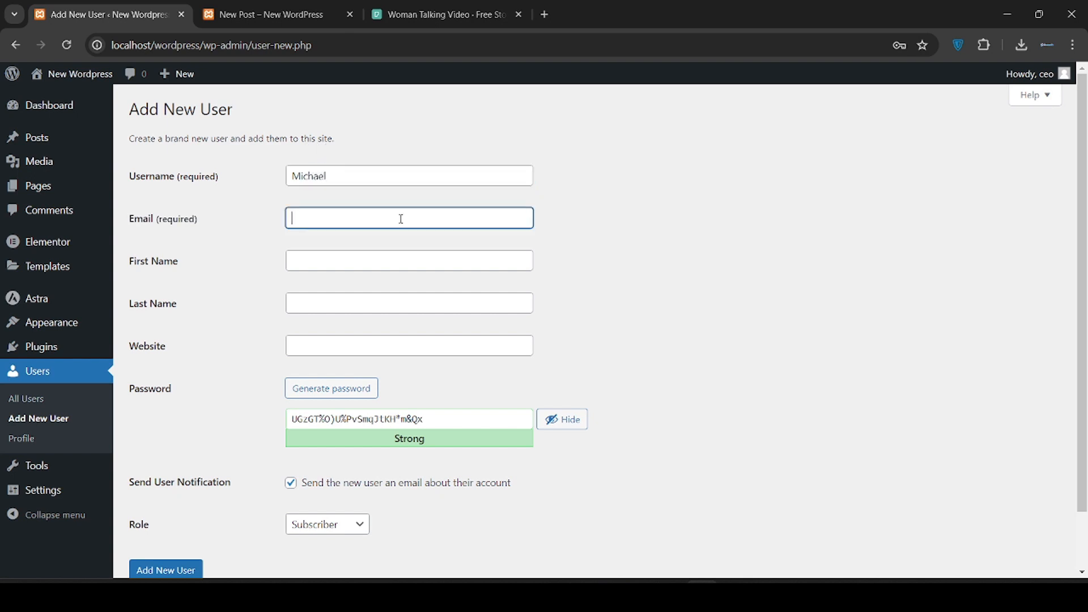
pyautogui.write('email')
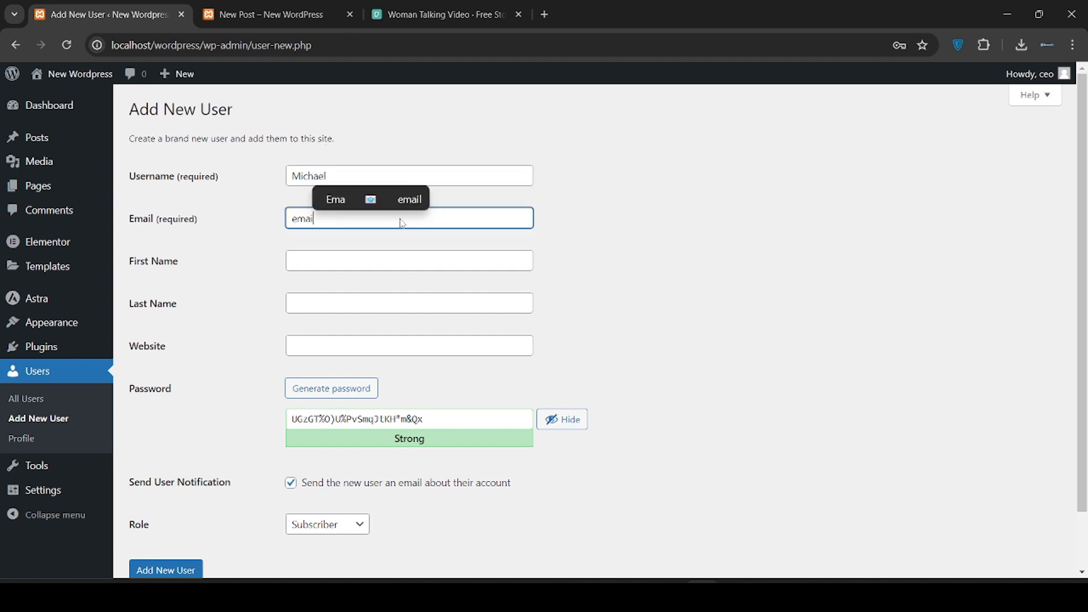
pyautogui.write('@ex')
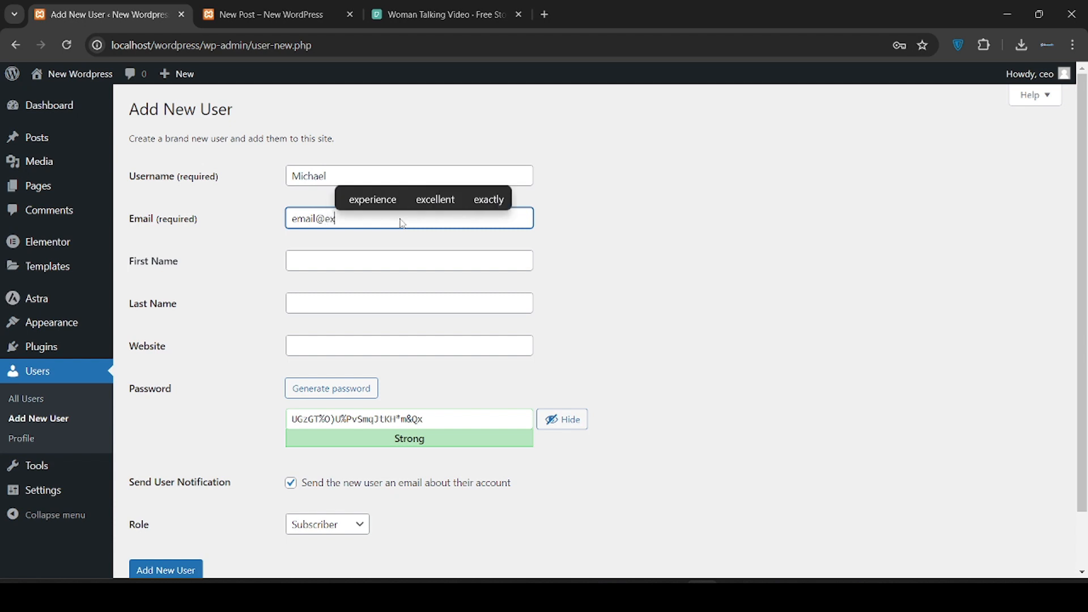
pyautogui.write('am')
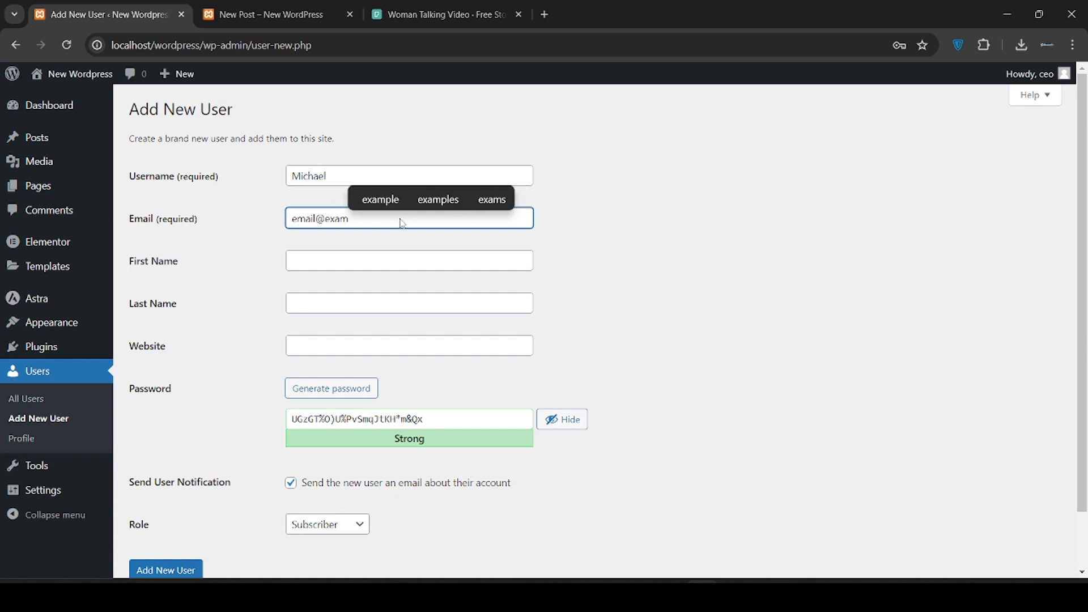
pyautogui.write('ple.com')
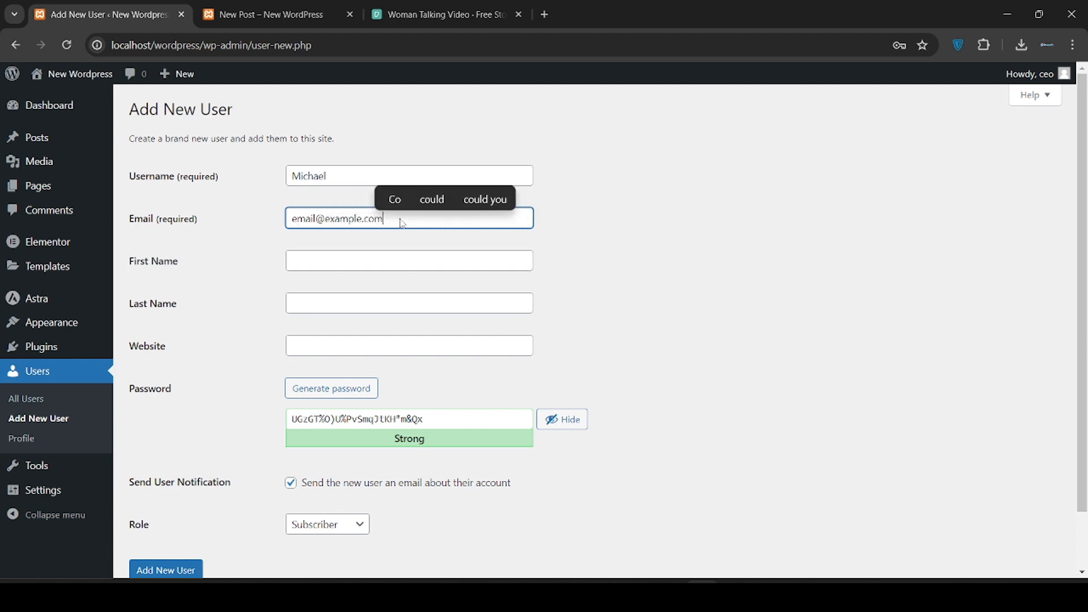
pyautogui.click(408, 280)
pyautogui.click(378, 261)
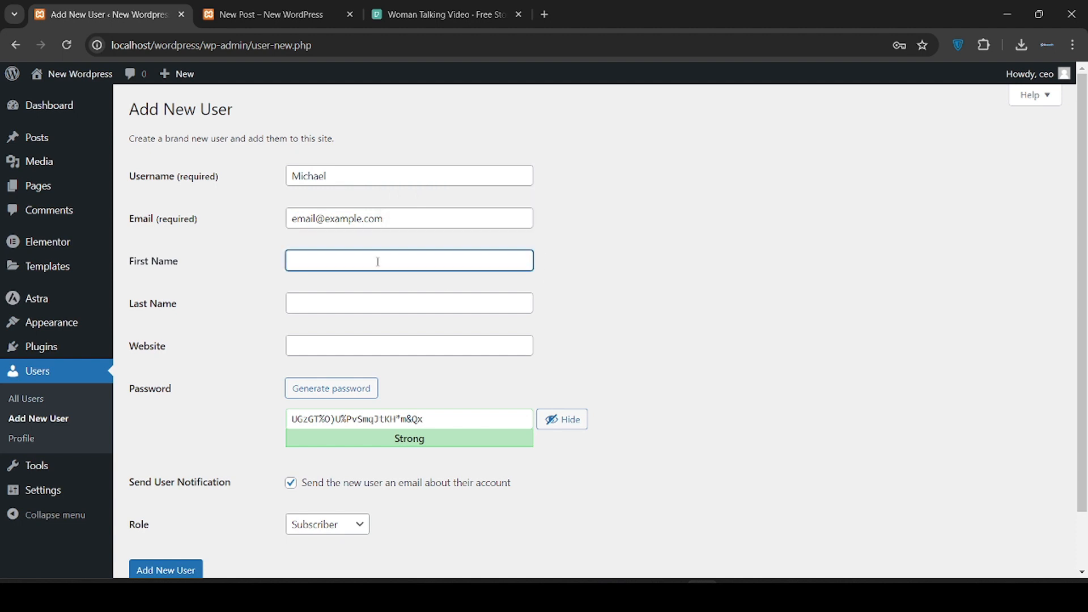
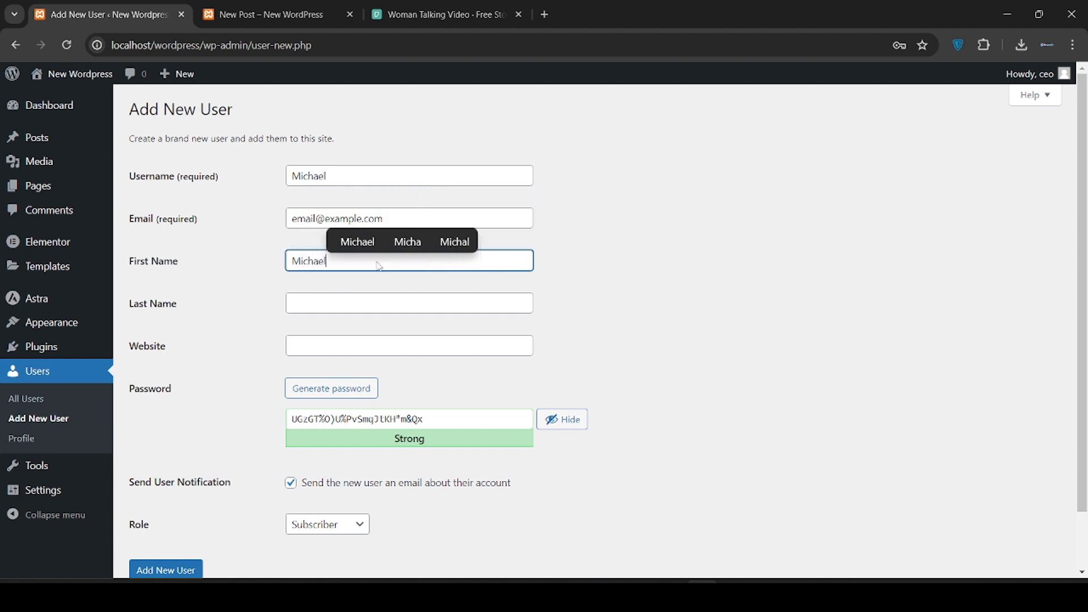
pyautogui.click(366, 296)
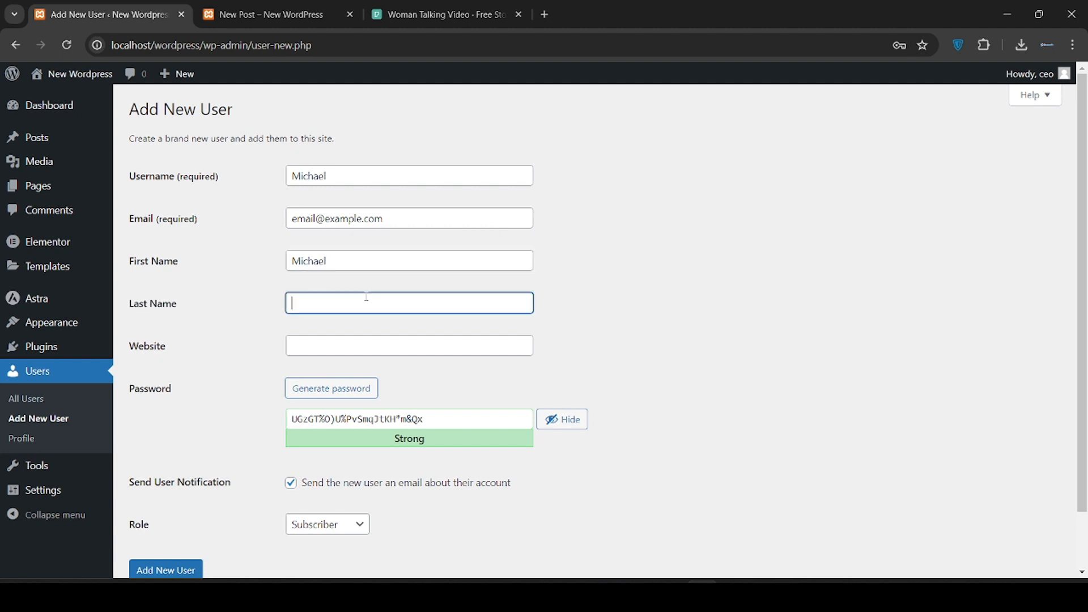
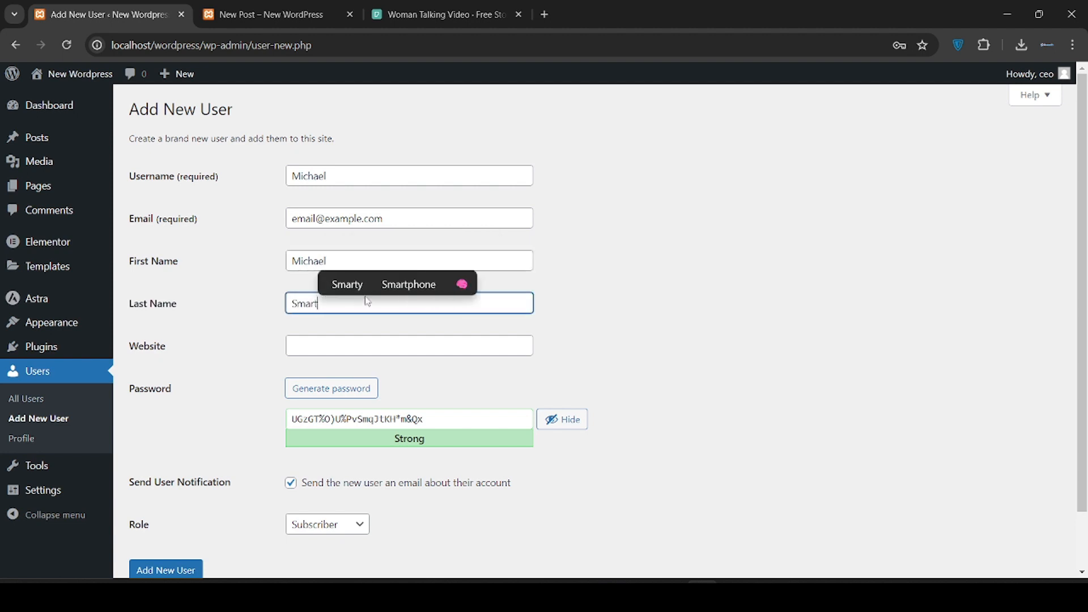
# Replace the generated password with a weak one, confirm using it, and open the Role options
pyautogui.click(447, 345)
pyautogui.scroll(-1, 446, 345)
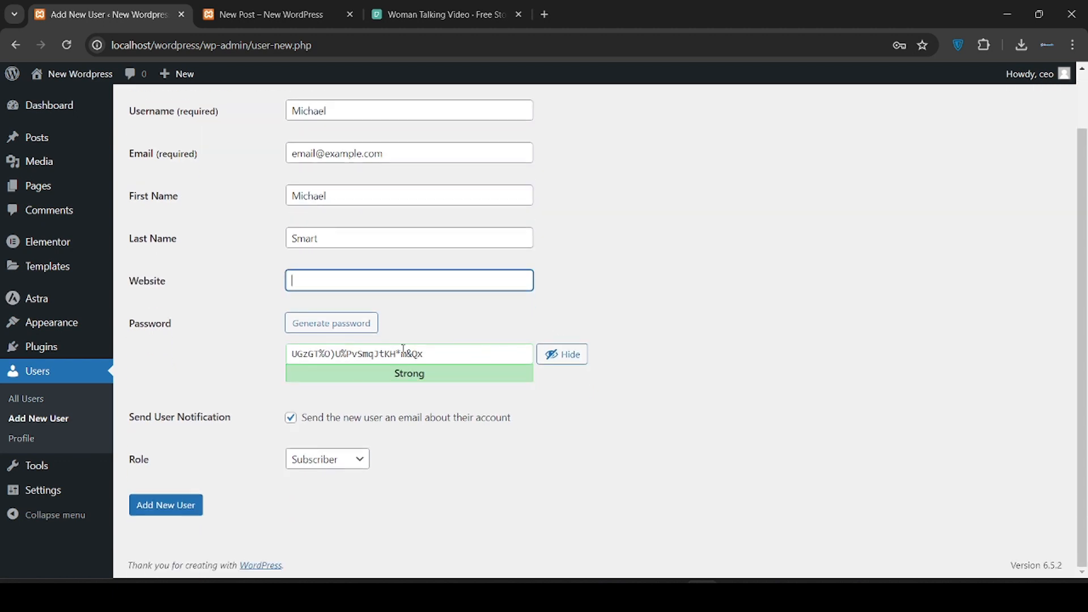
pyautogui.click(360, 336)
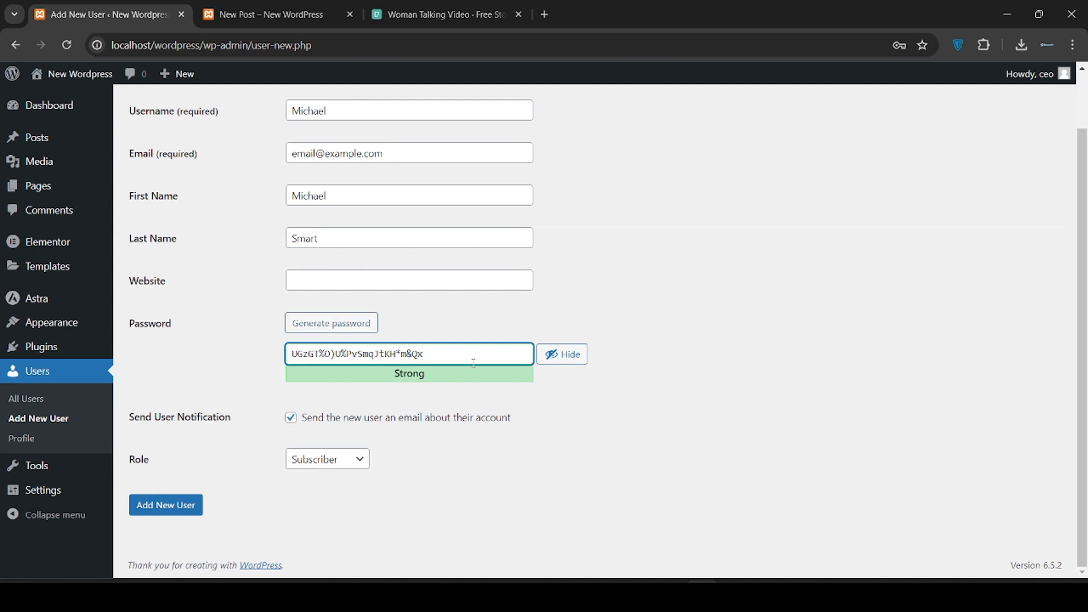
pyautogui.tripleClick(451, 359)
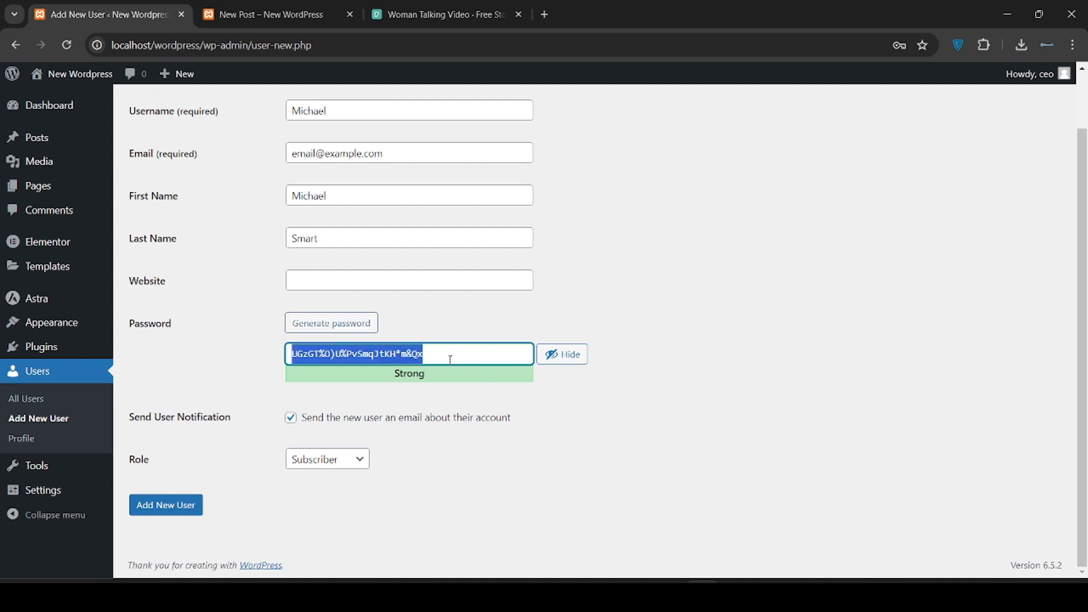
pyautogui.write('password')
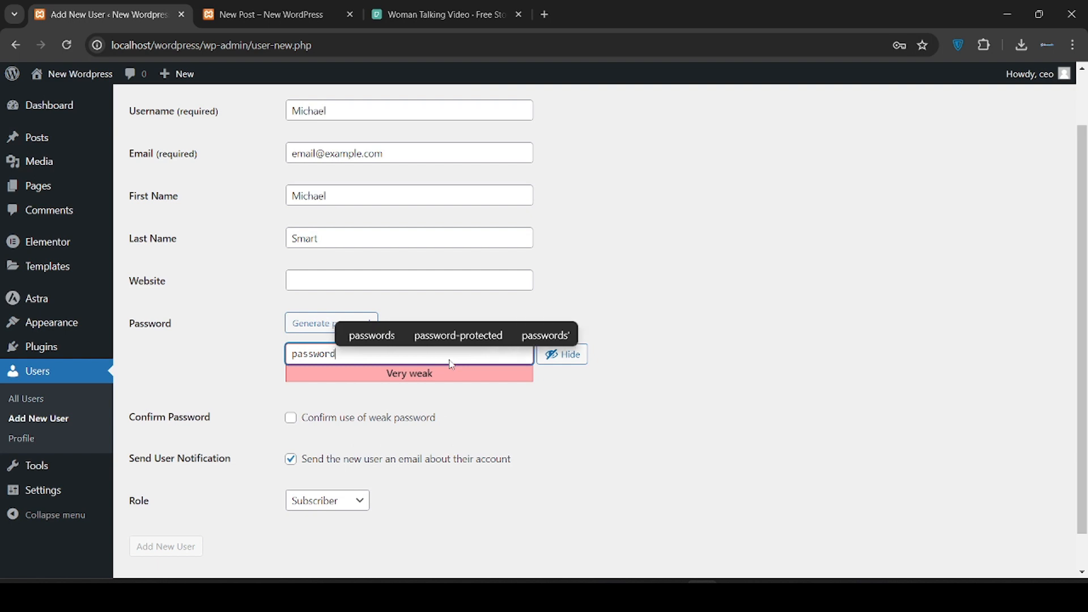
pyautogui.click(636, 394)
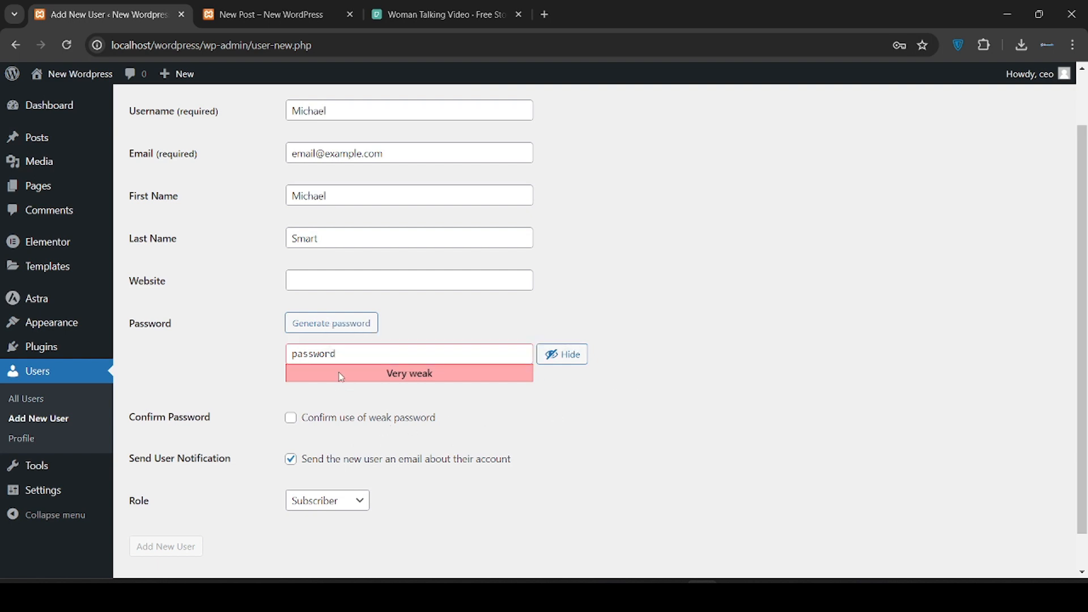
pyautogui.click(290, 419)
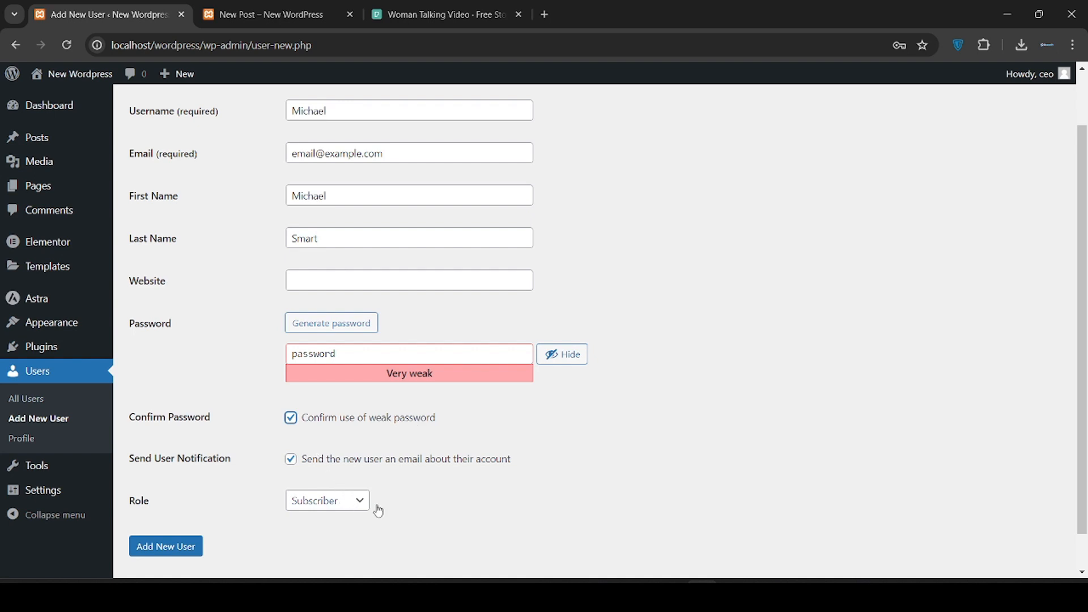
pyautogui.click(352, 511)
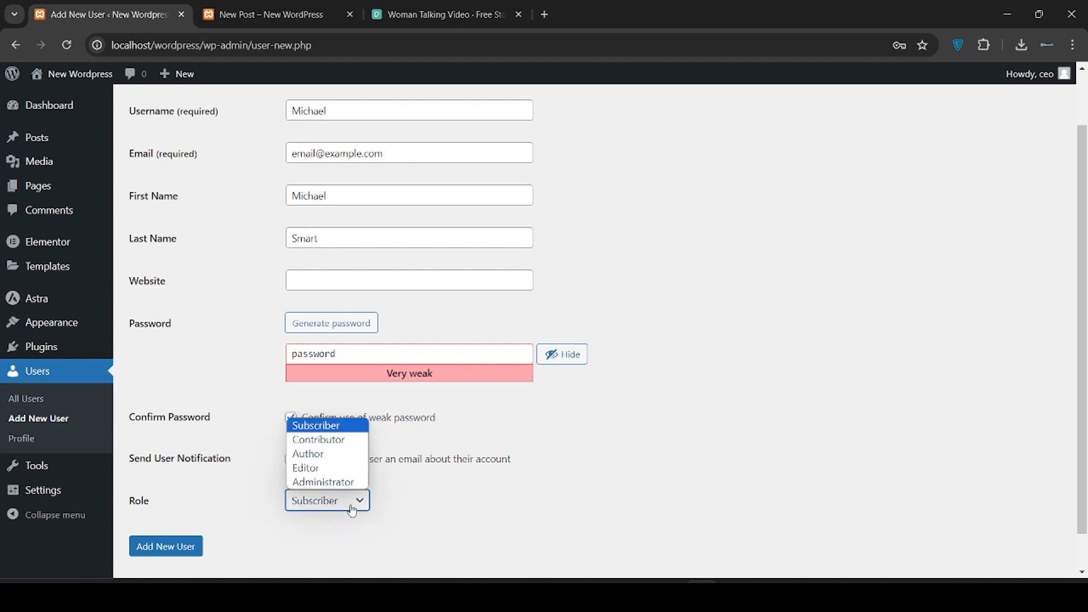
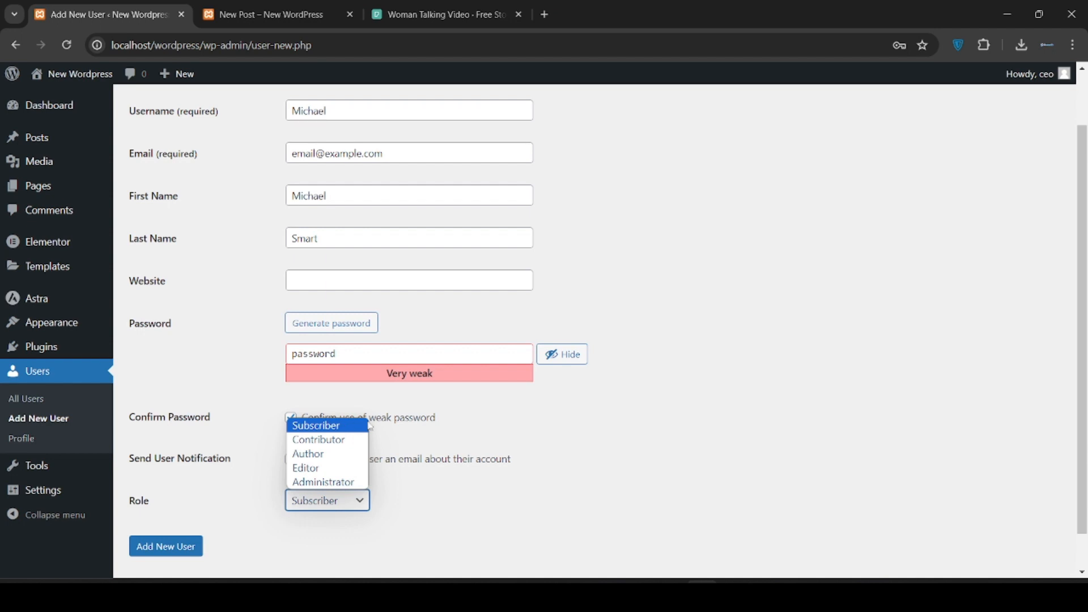
# Leave the role as Subscriber and submit Add New User to create the account
pyautogui.click(349, 431)
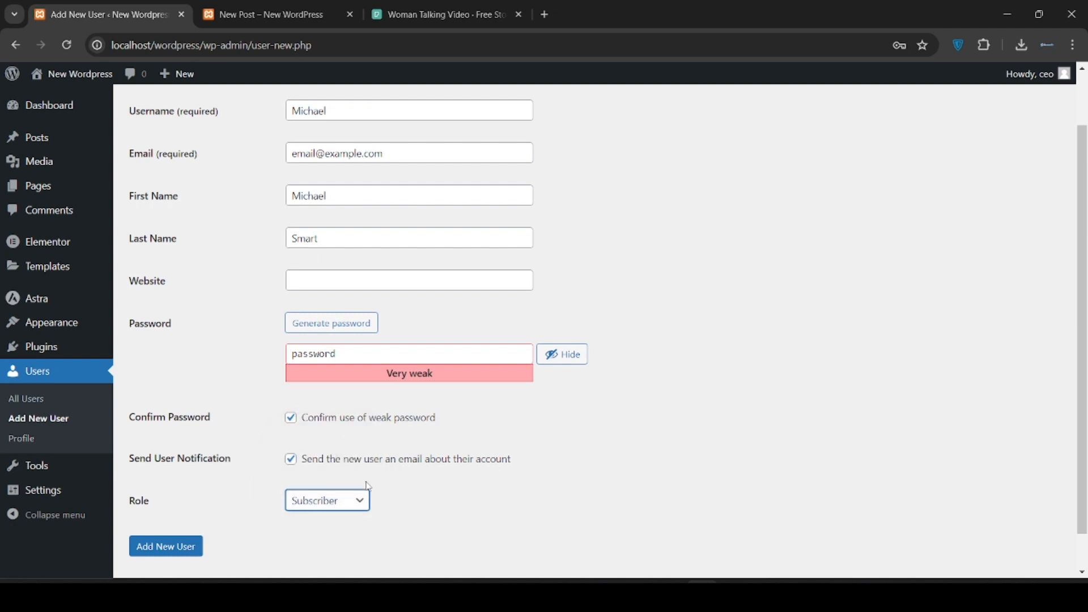
pyautogui.scroll(-1, 231, 531)
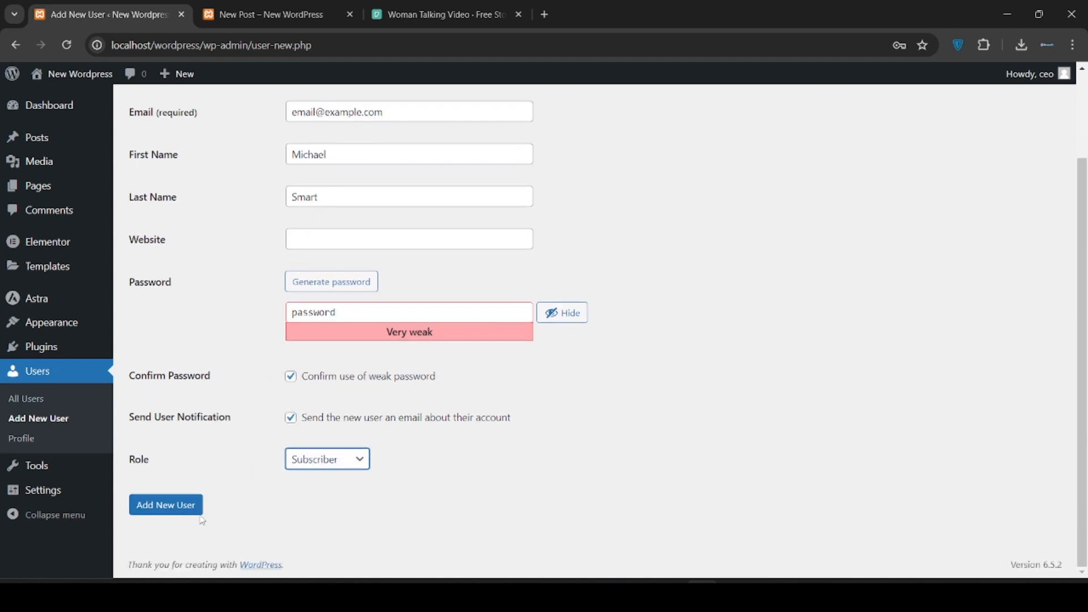
pyautogui.click(172, 506)
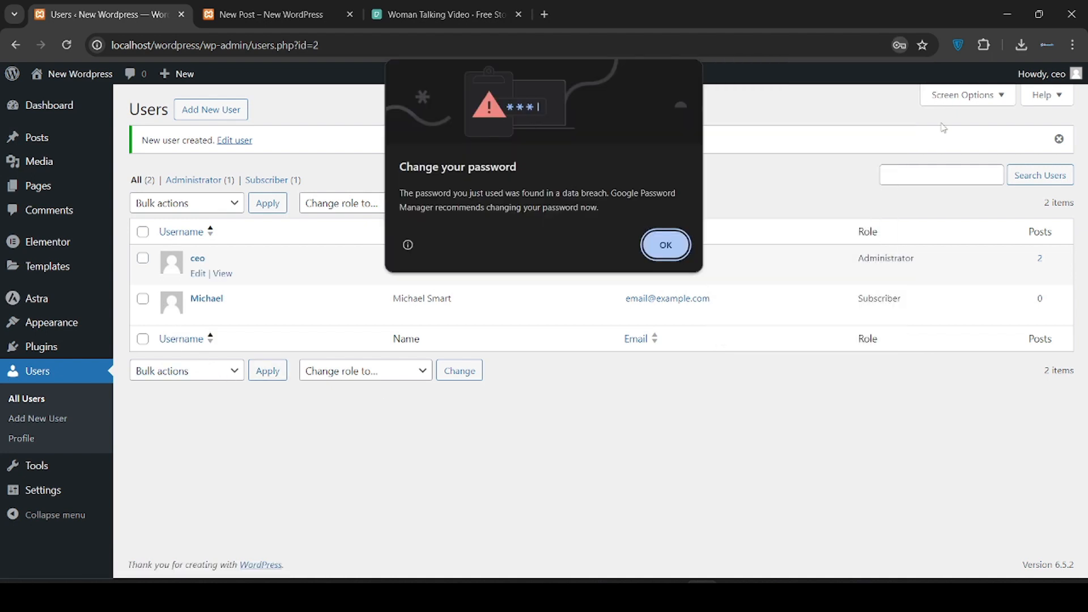
# Dismiss Chrome's breached-password warning shown over the Users list
pyautogui.click(665, 245)
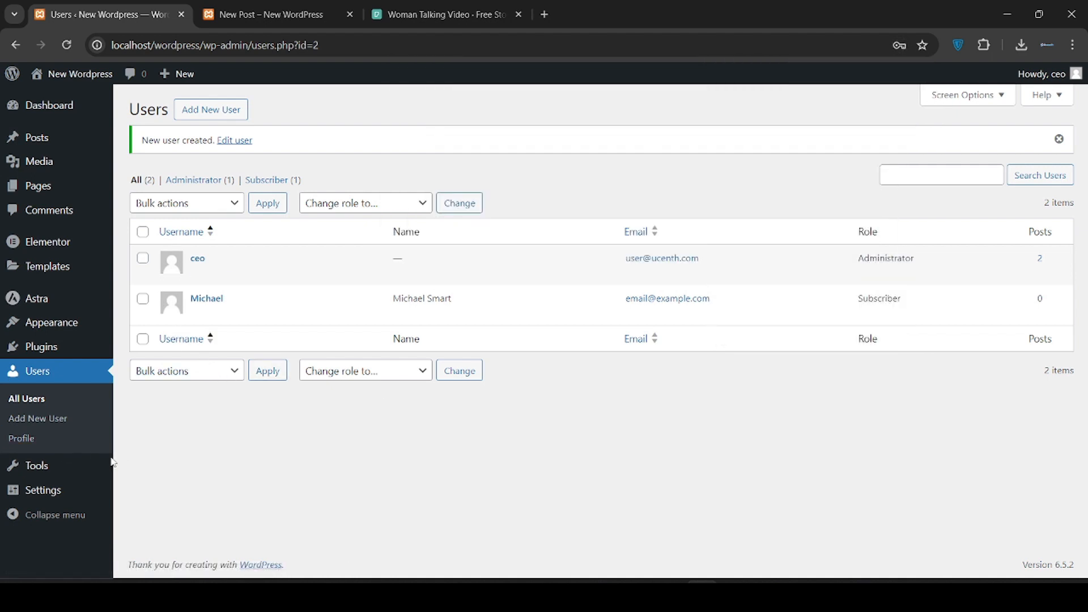
pyautogui.moveTo(64, 474)
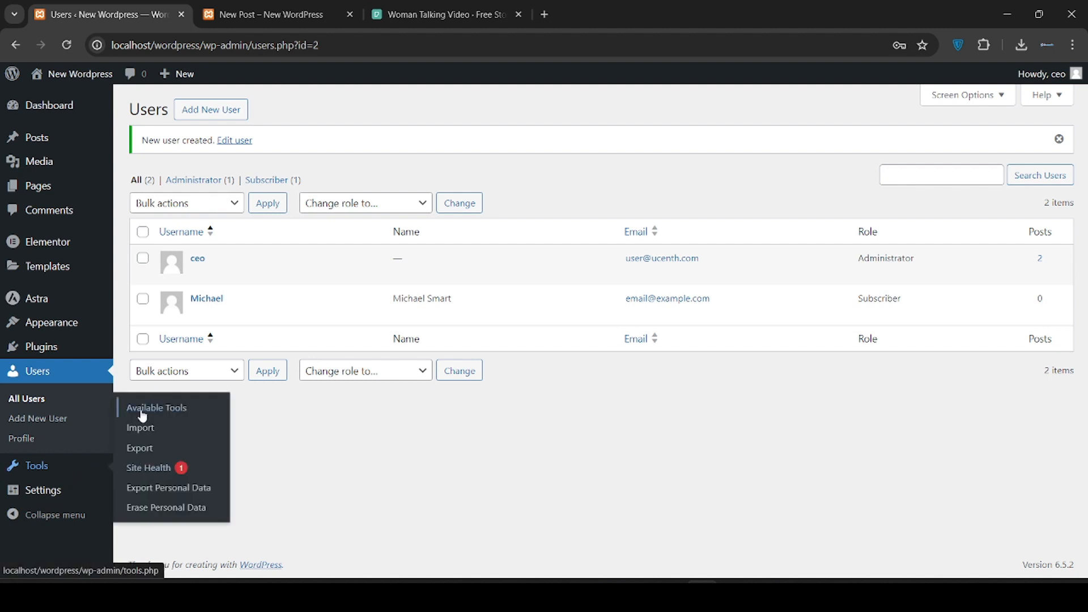
# Browse the Available Tools, Import and Export pages under Tools
pyautogui.click(76, 469)
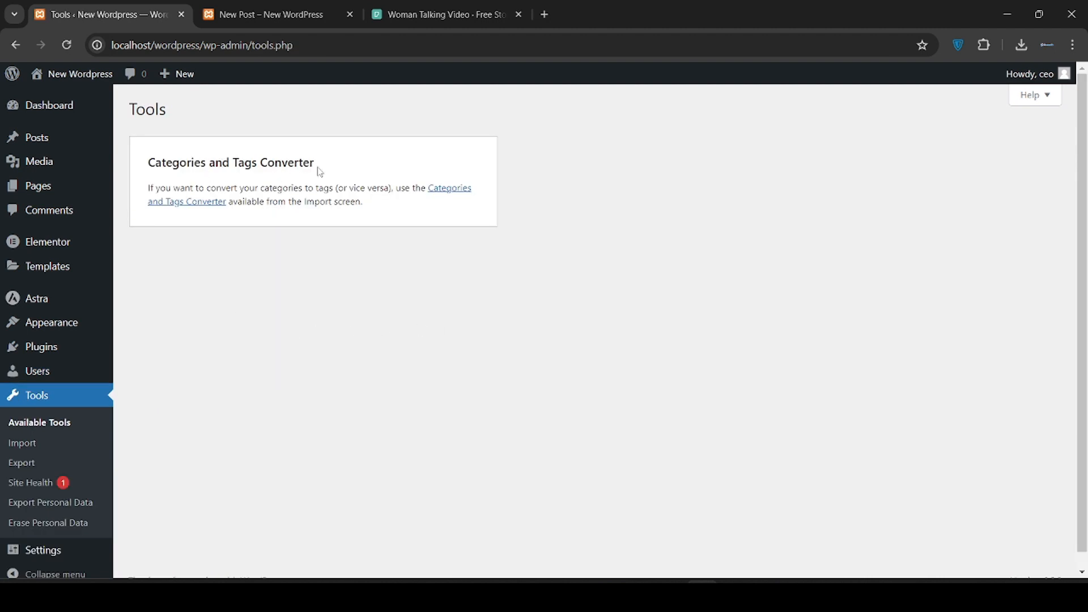
pyautogui.click(447, 188)
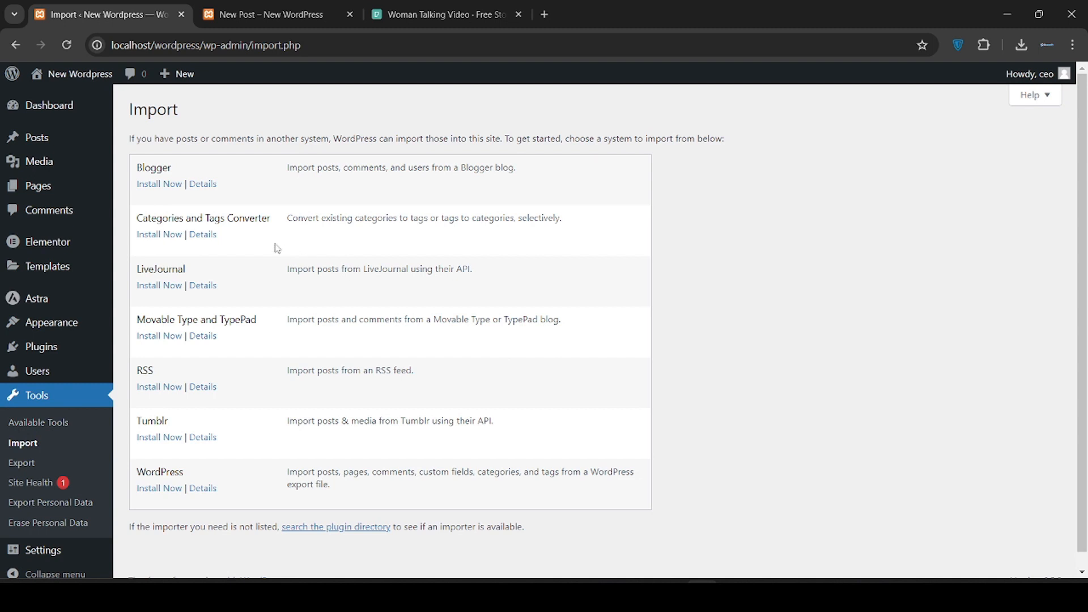
pyautogui.scroll(-1, 59, 406)
pyautogui.click(45, 454)
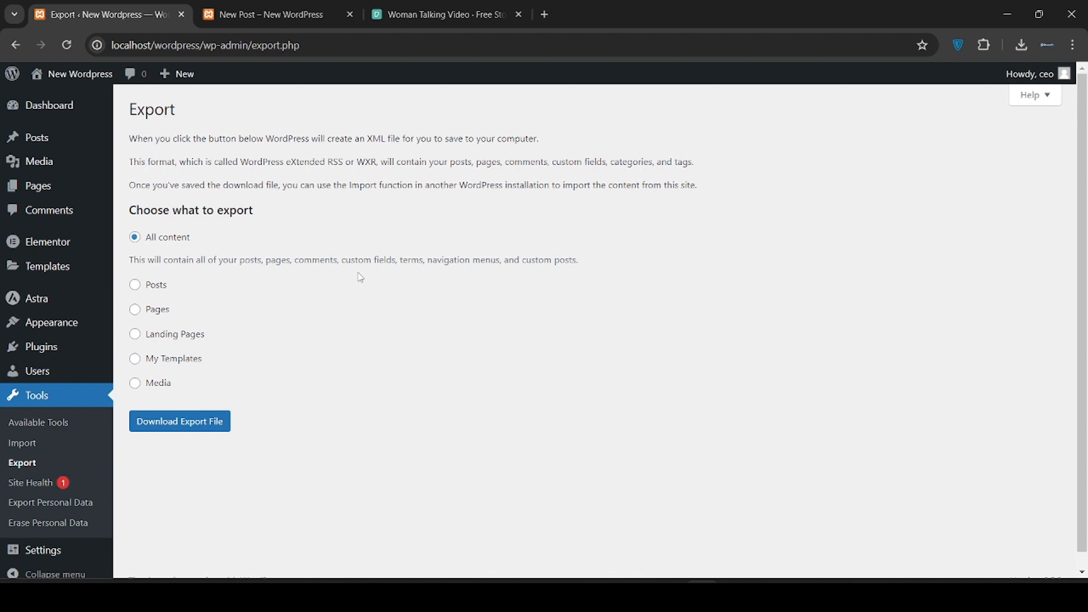
# Check the Site Health status and the Export Personal Data tool
pyautogui.scroll(-1, 360, 278)
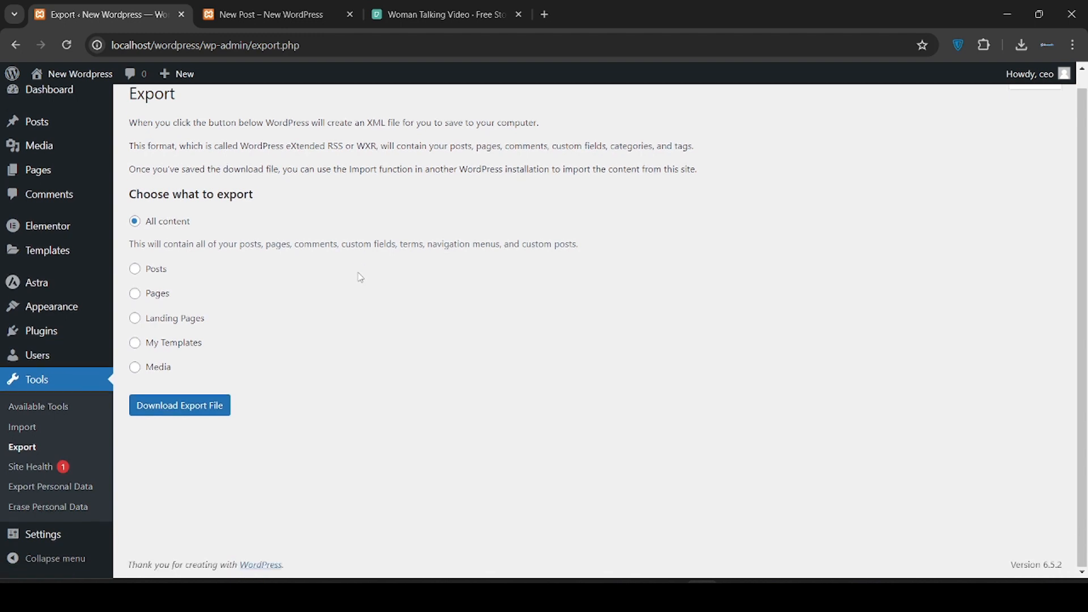
pyautogui.click(49, 472)
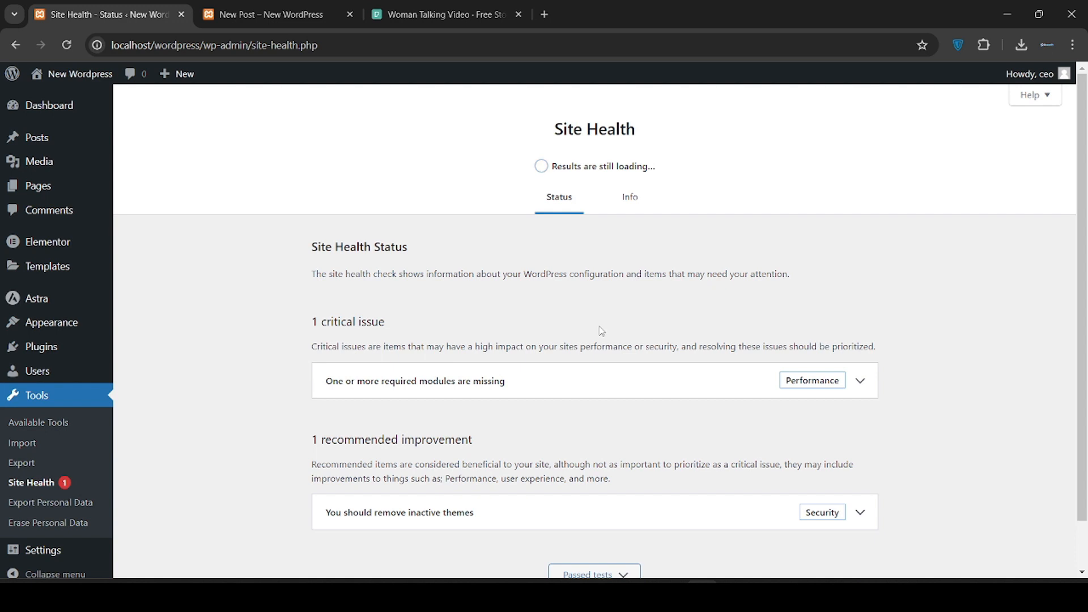
pyautogui.scroll(-2, 148, 439)
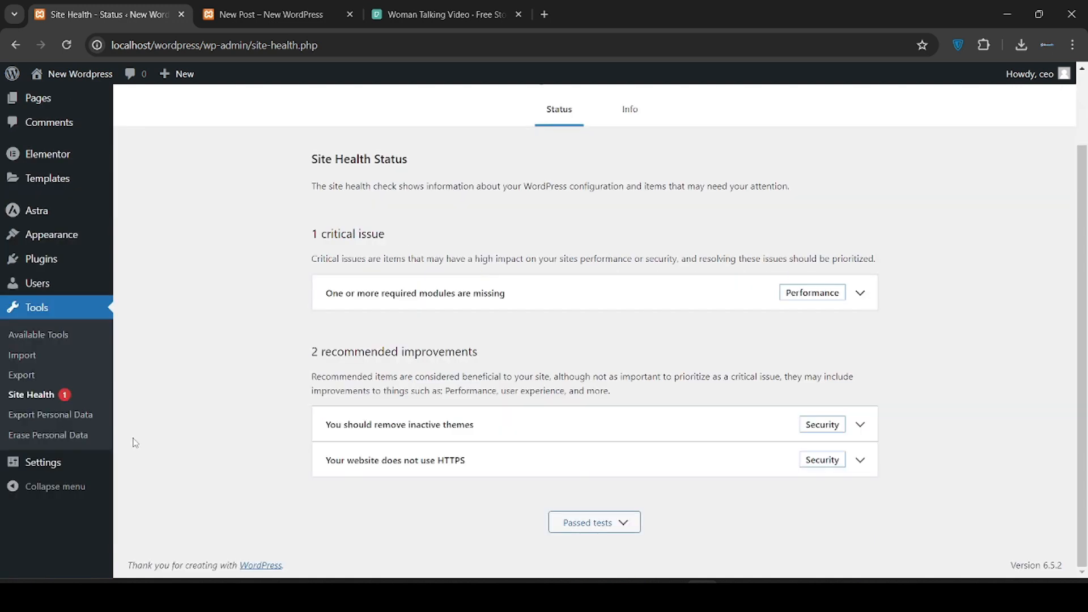
pyautogui.click(62, 418)
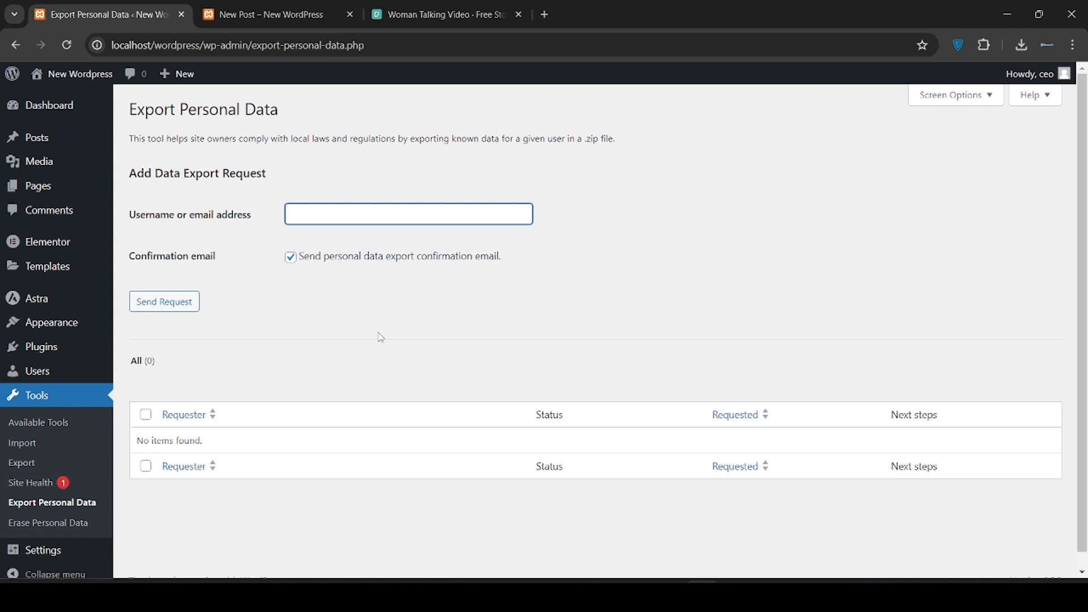
pyautogui.scroll(-1, 326, 374)
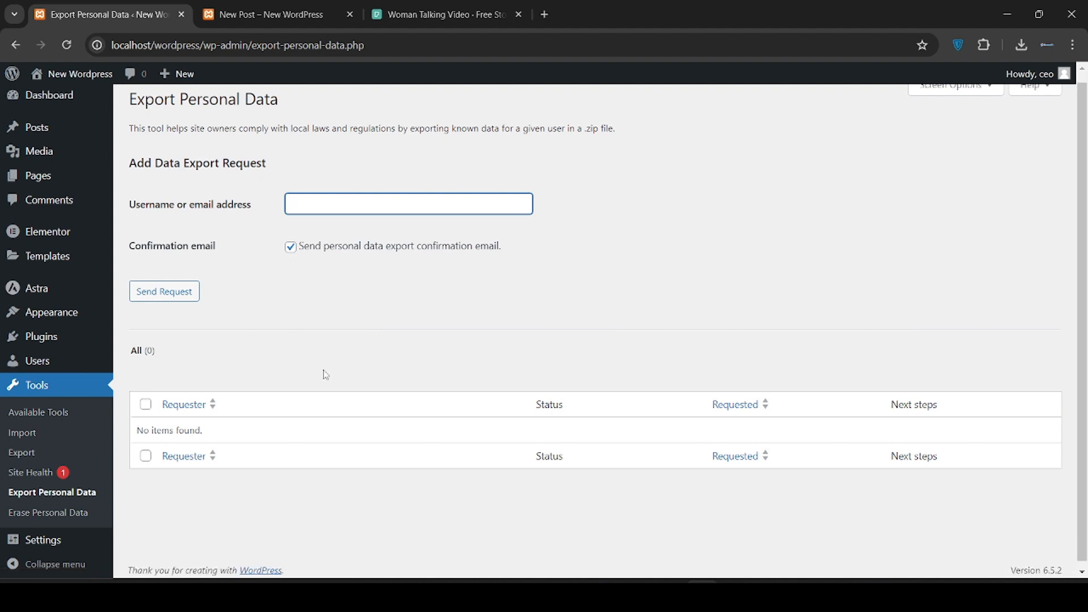
pyautogui.click(59, 541)
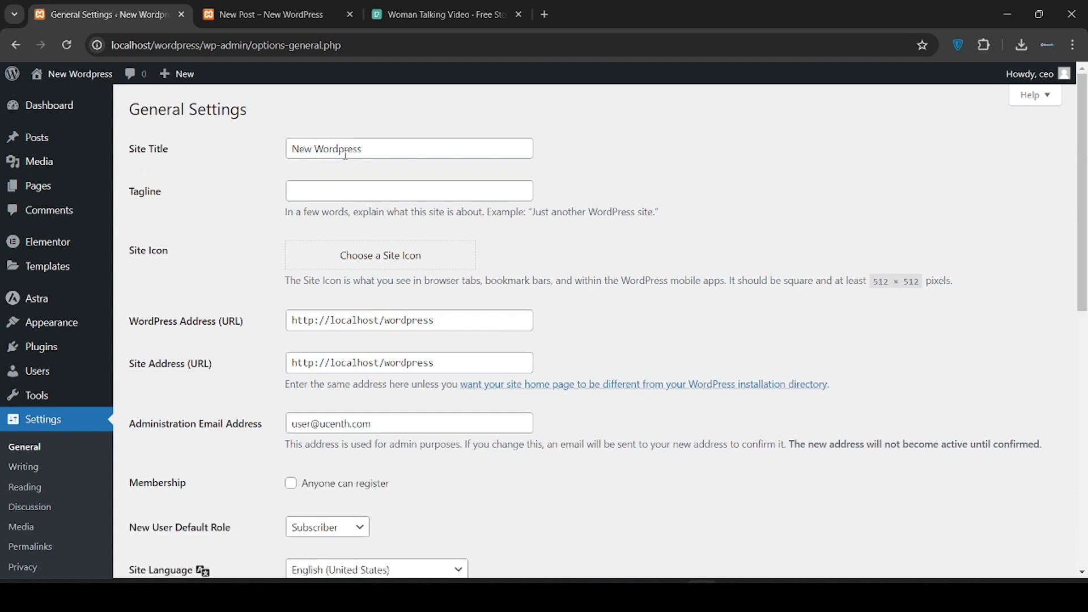
# Enter 'new order' as the site tagline in General Settings
pyautogui.click(327, 192)
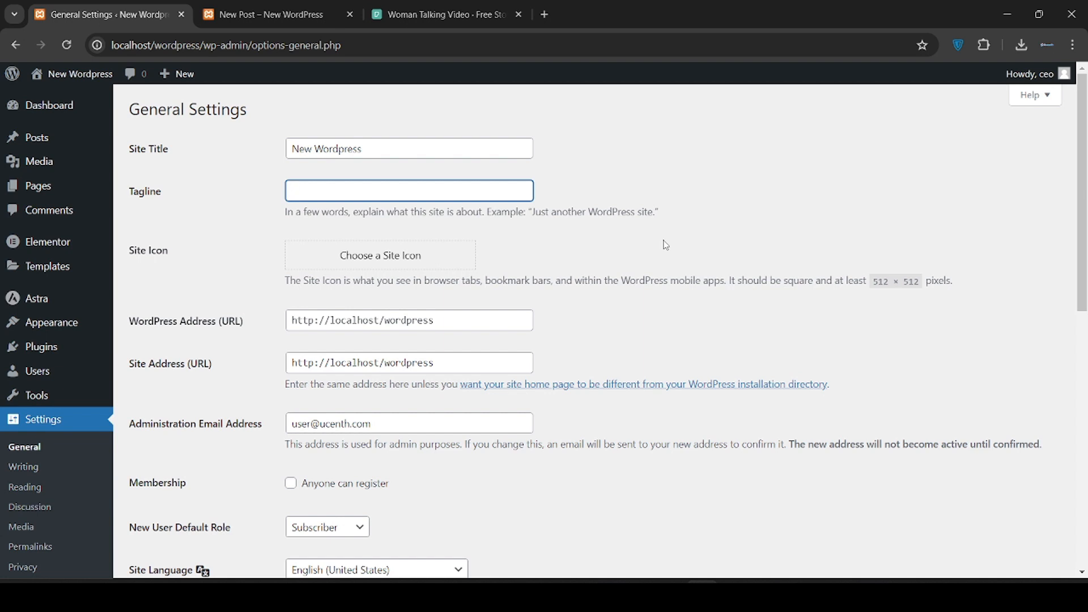
pyautogui.write('new order')
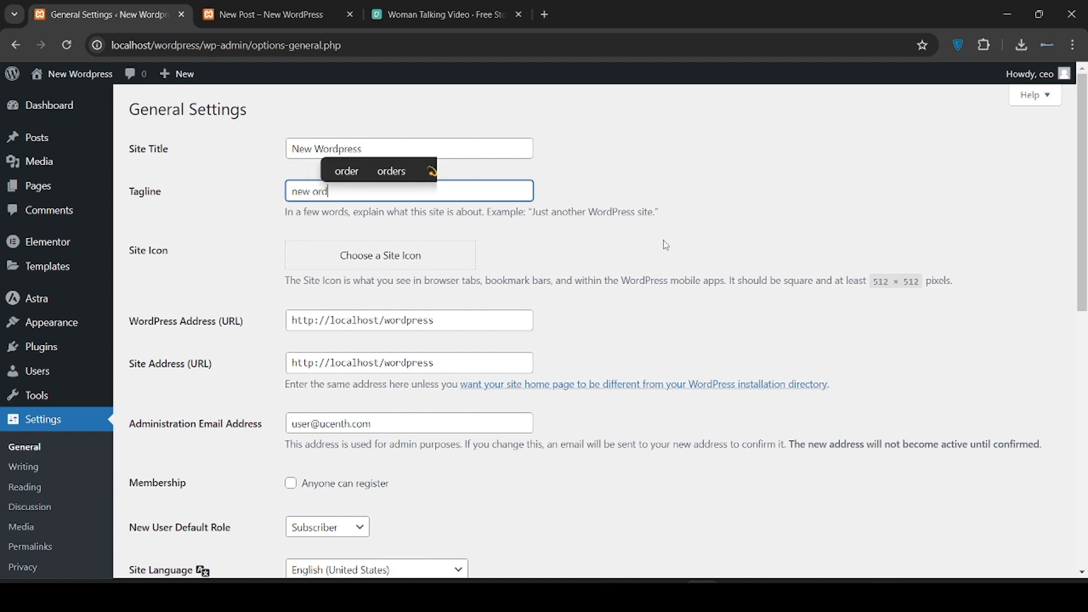
pyautogui.click(689, 234)
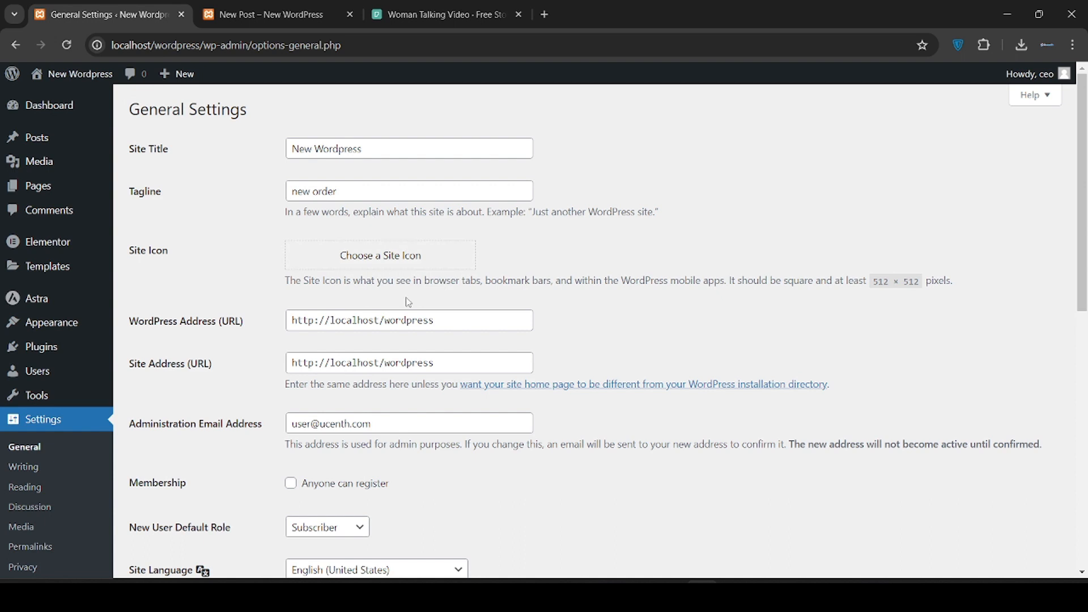
pyautogui.scroll(-1, 470, 297)
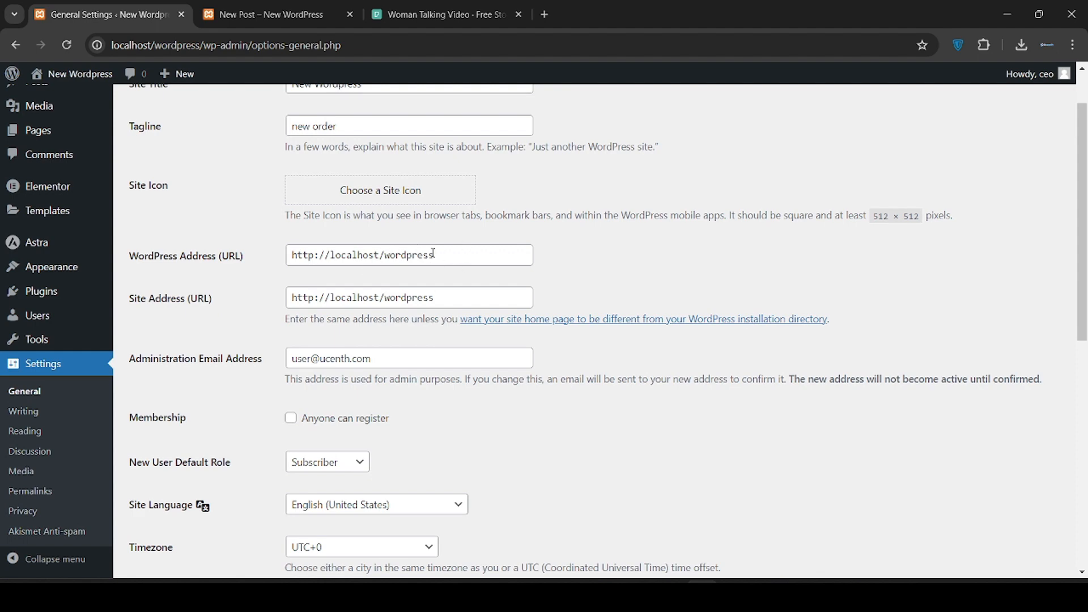
# Enable 'Anyone can register' with Subscriber as the new-user default role
pyautogui.scroll(-1, 489, 253)
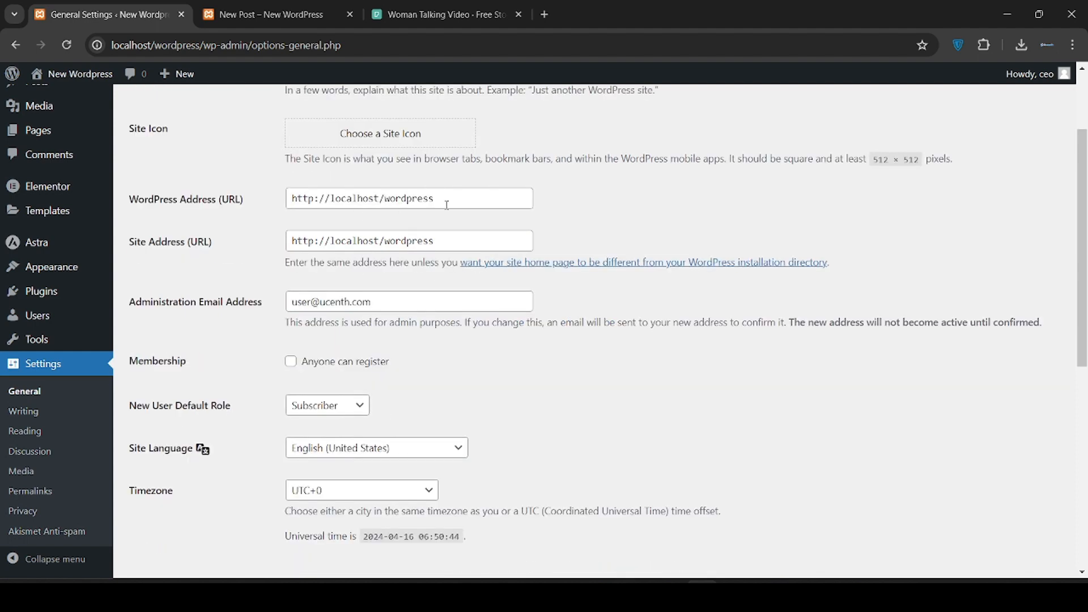
pyautogui.scroll(-1, 180, 279)
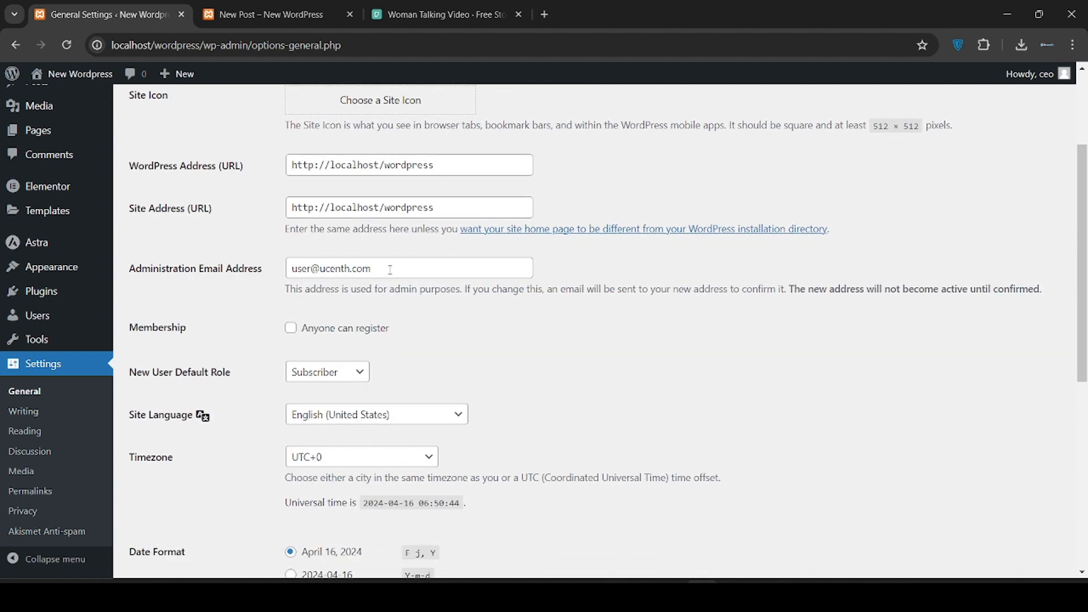
pyautogui.scroll(-2, 459, 297)
pyautogui.scroll(3, 460, 297)
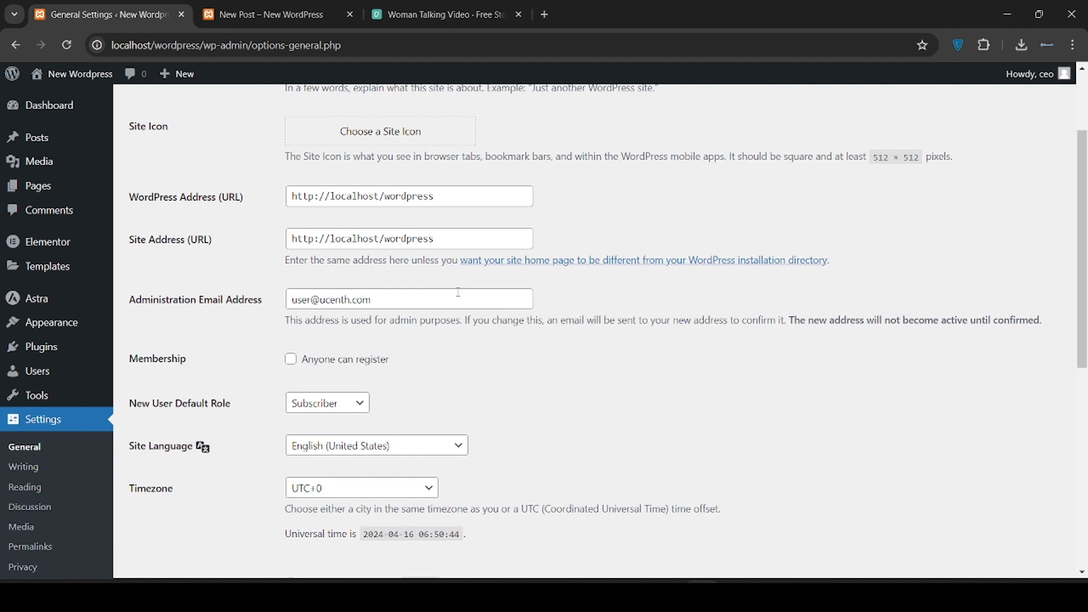
pyautogui.scroll(-3, 459, 293)
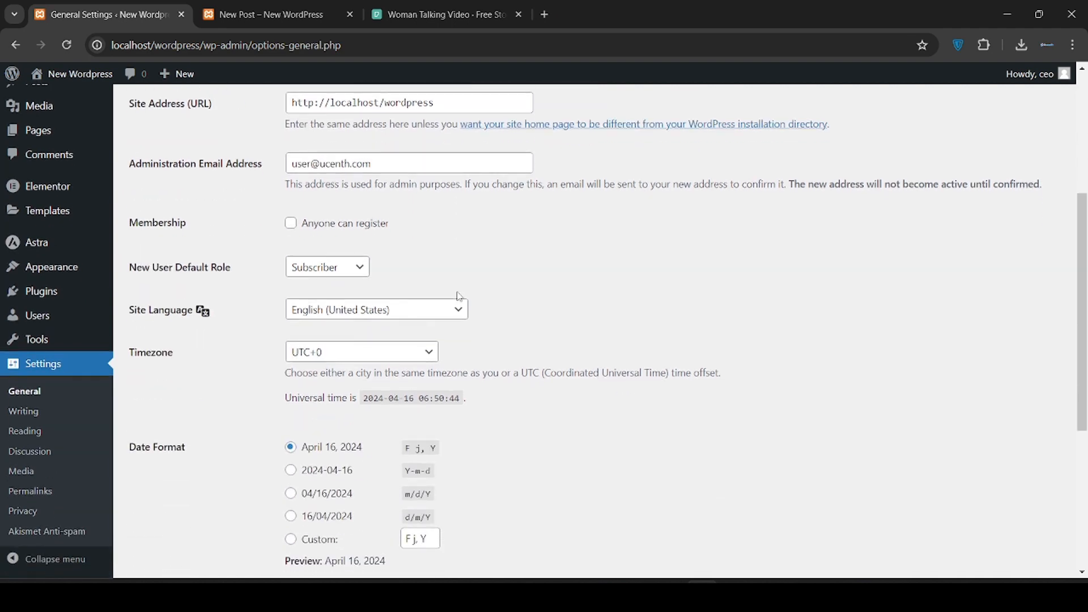
pyautogui.scroll(-2, 459, 296)
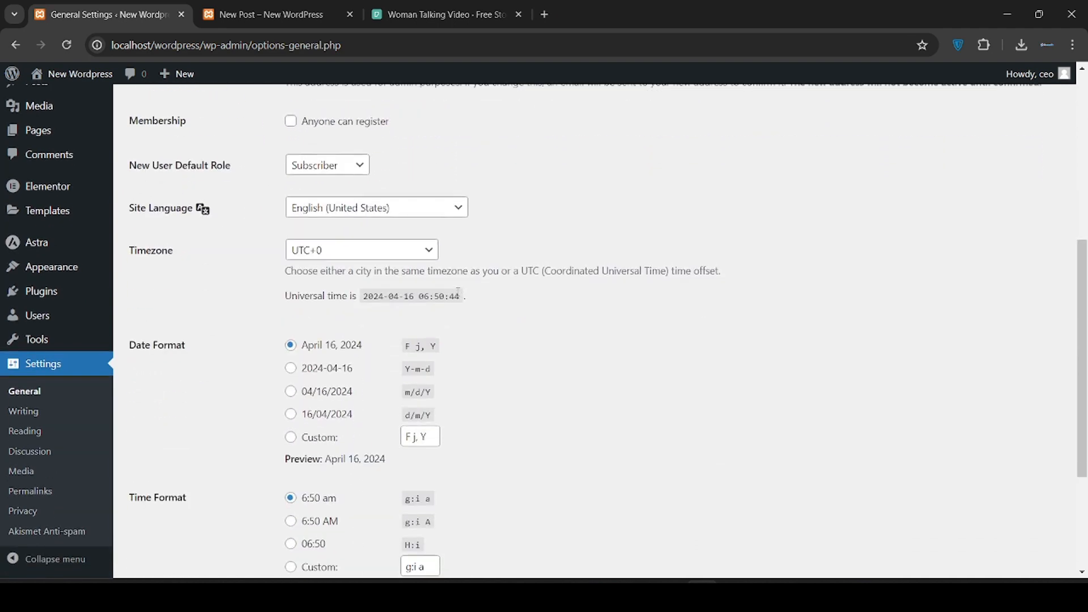
pyautogui.scroll(2, 459, 296)
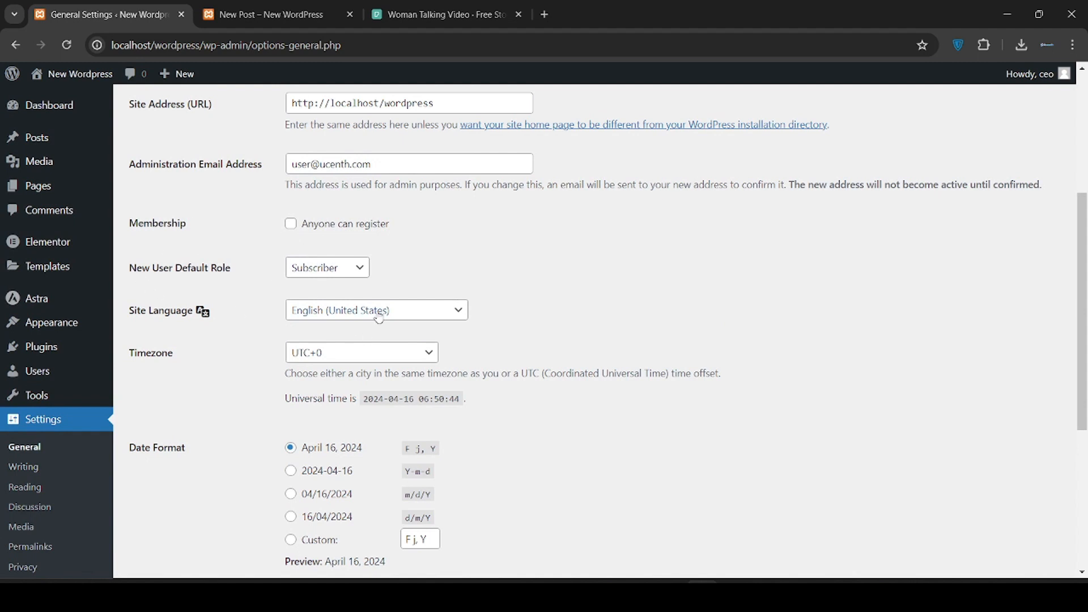
pyautogui.click(345, 268)
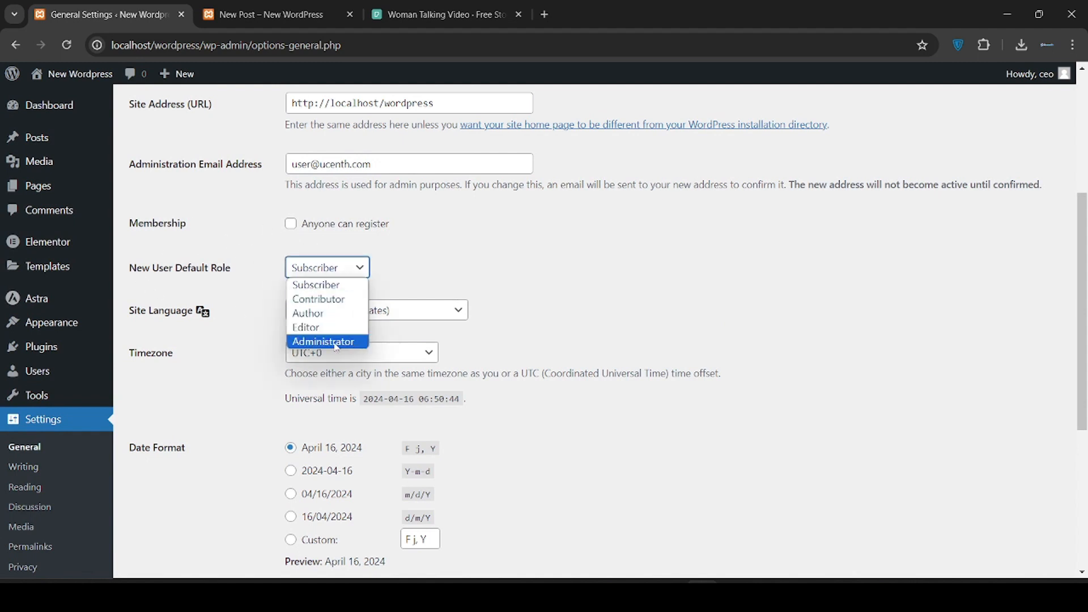
pyautogui.click(440, 275)
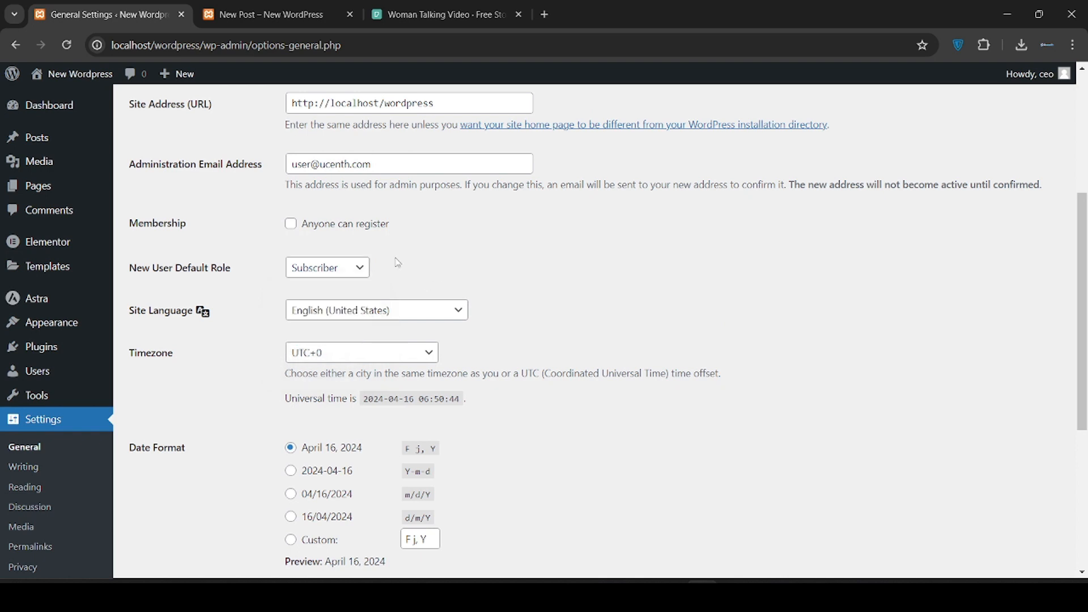
pyautogui.click(292, 225)
# Recheck that Subscriber stays the default role, then go to Writing settings
pyautogui.click(303, 276)
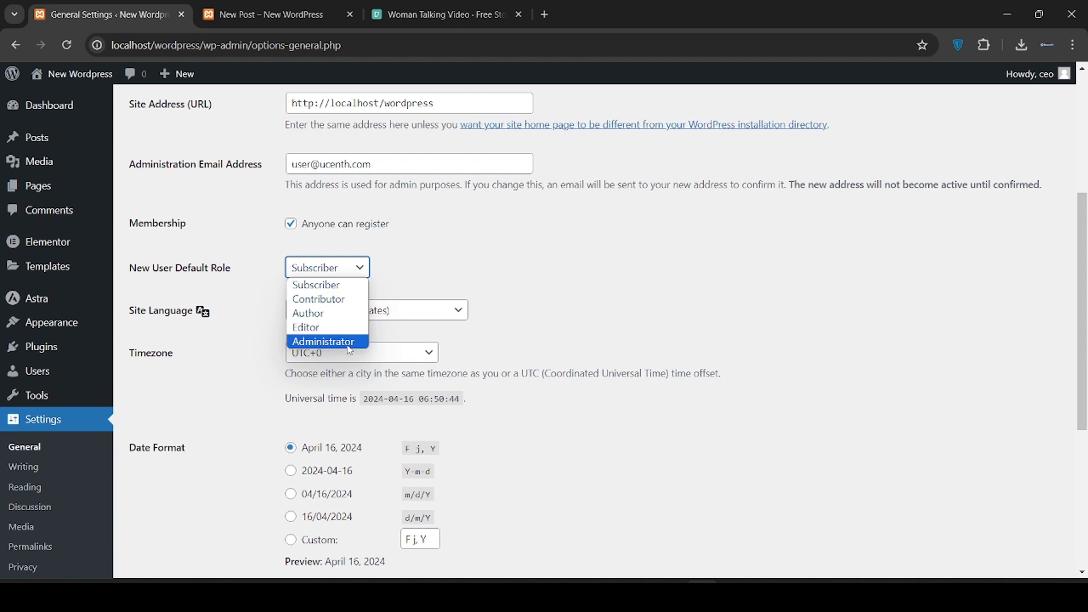
pyautogui.click(436, 278)
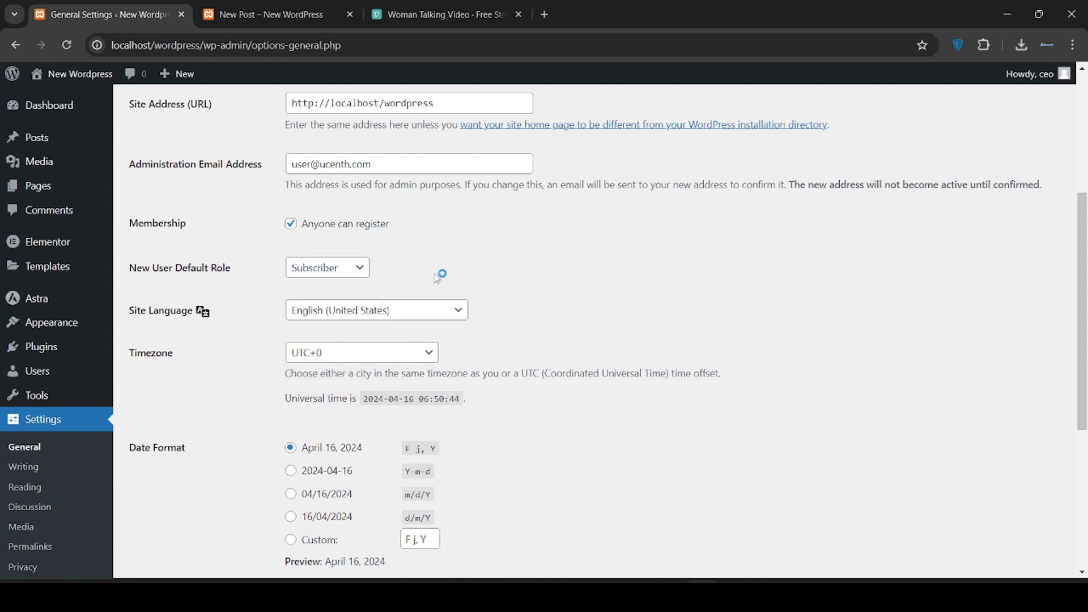
pyautogui.scroll(-5, 437, 277)
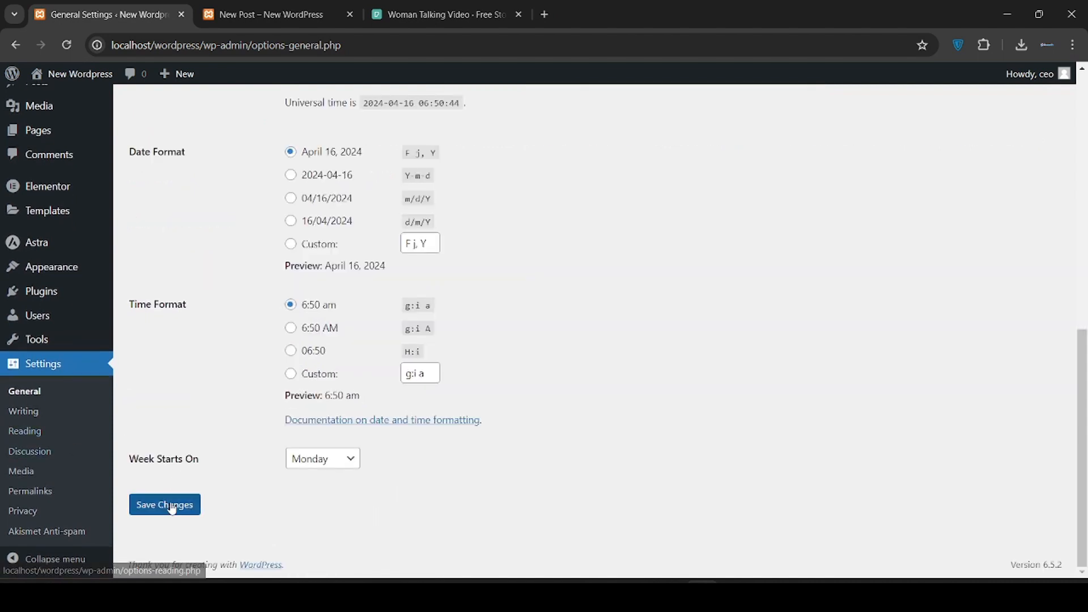
pyautogui.click(29, 417)
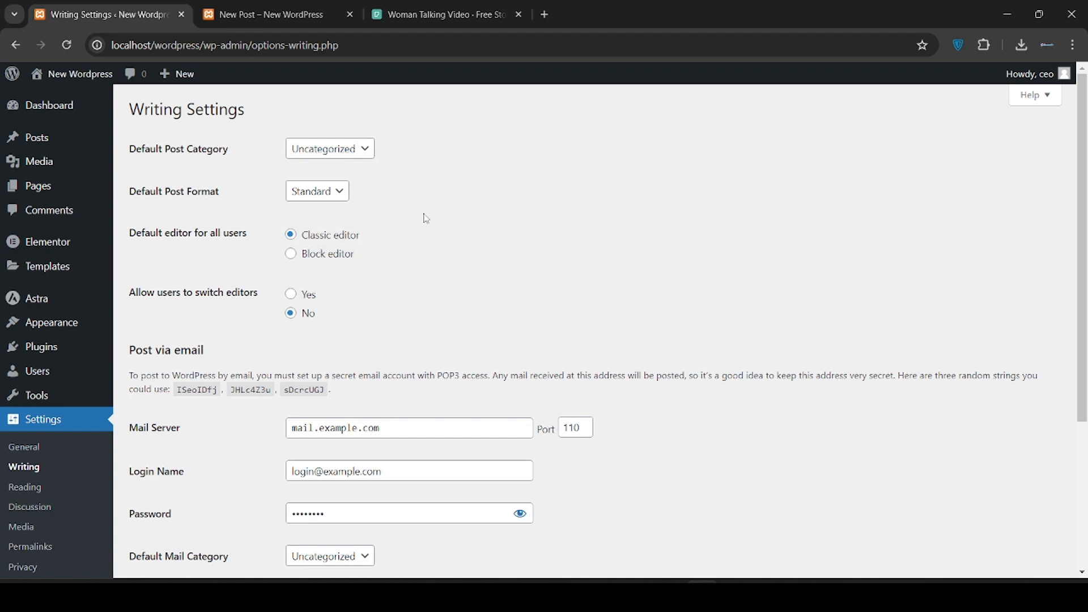
# Review the default post category and format, keeping Uncategorized and Standard
pyautogui.click(369, 153)
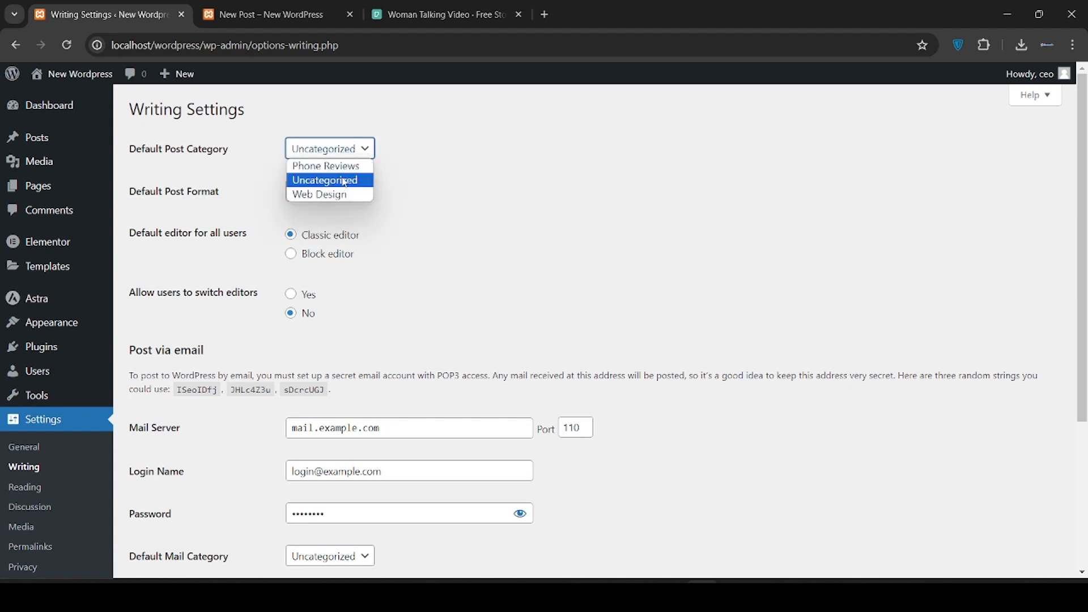
pyautogui.click(401, 238)
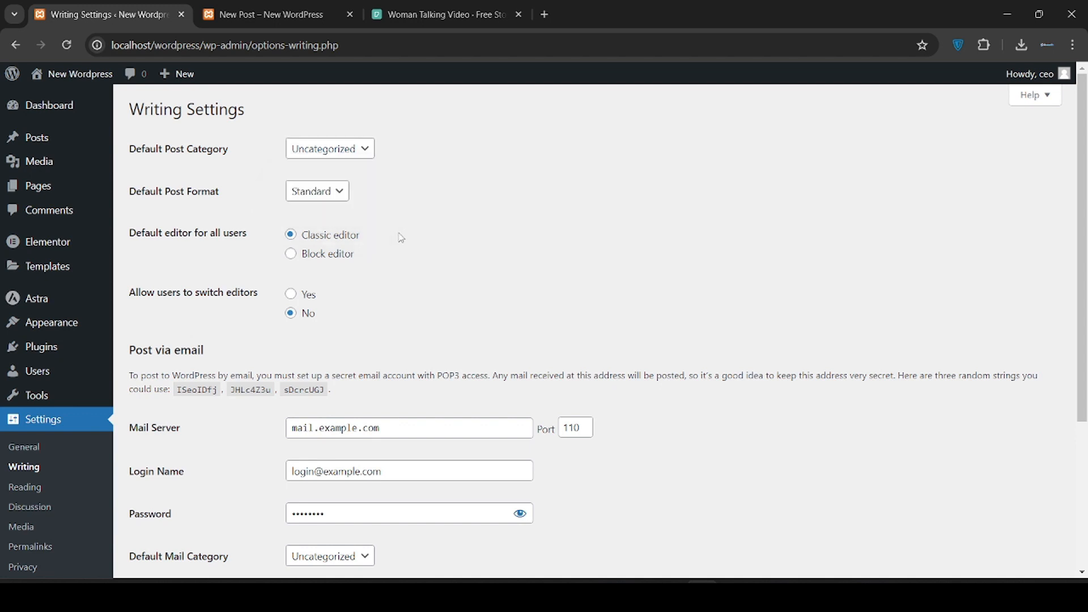
pyautogui.scroll(-1, 401, 238)
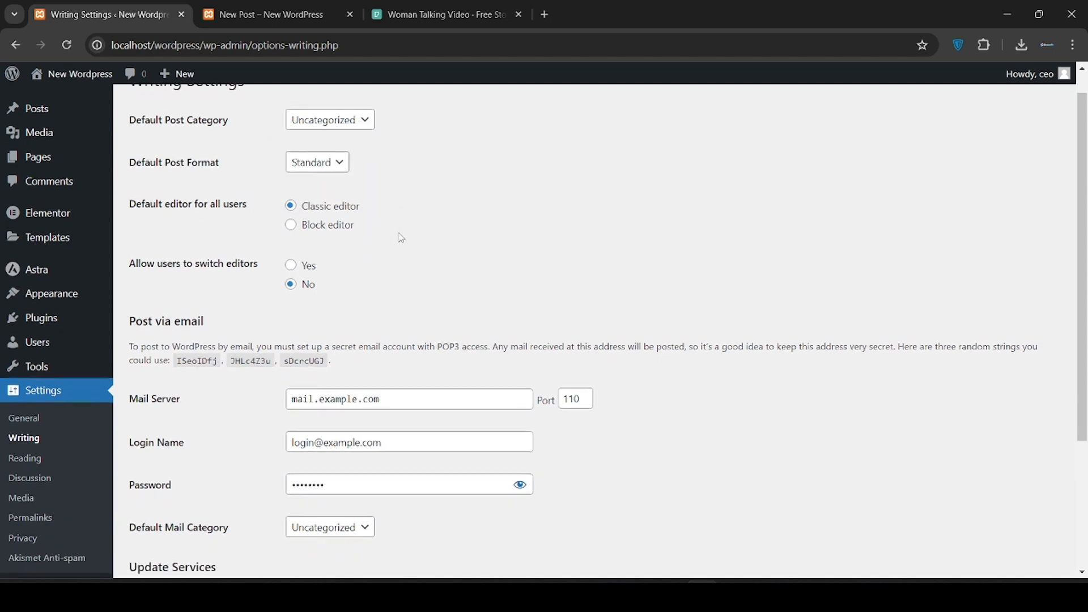
pyautogui.click(319, 164)
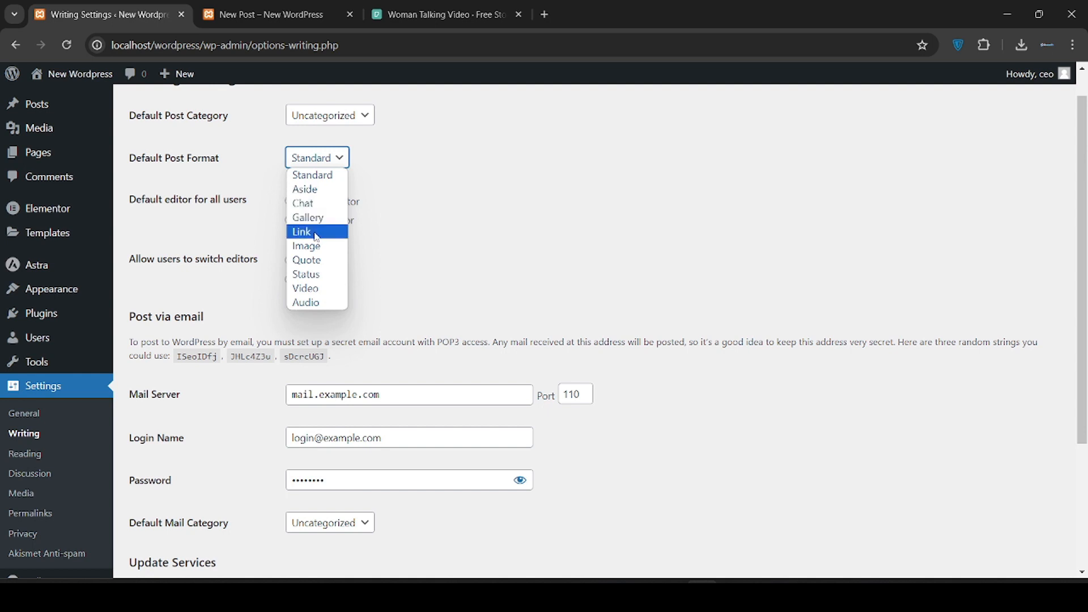
pyautogui.click(512, 229)
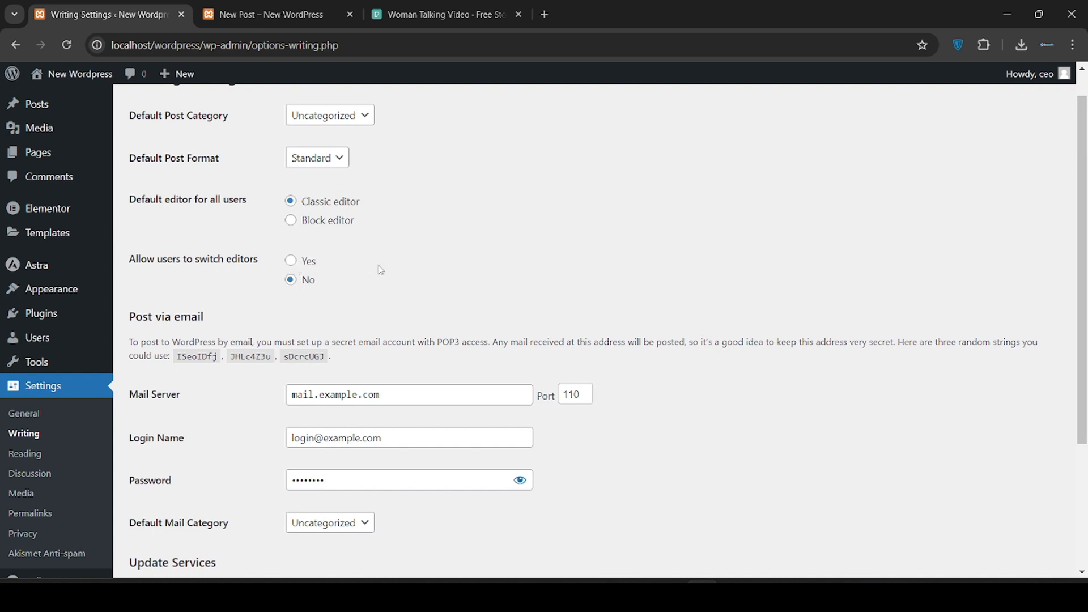
# Inspect the post-via-email mail server, login name and password fields
pyautogui.scroll(-3, 385, 271)
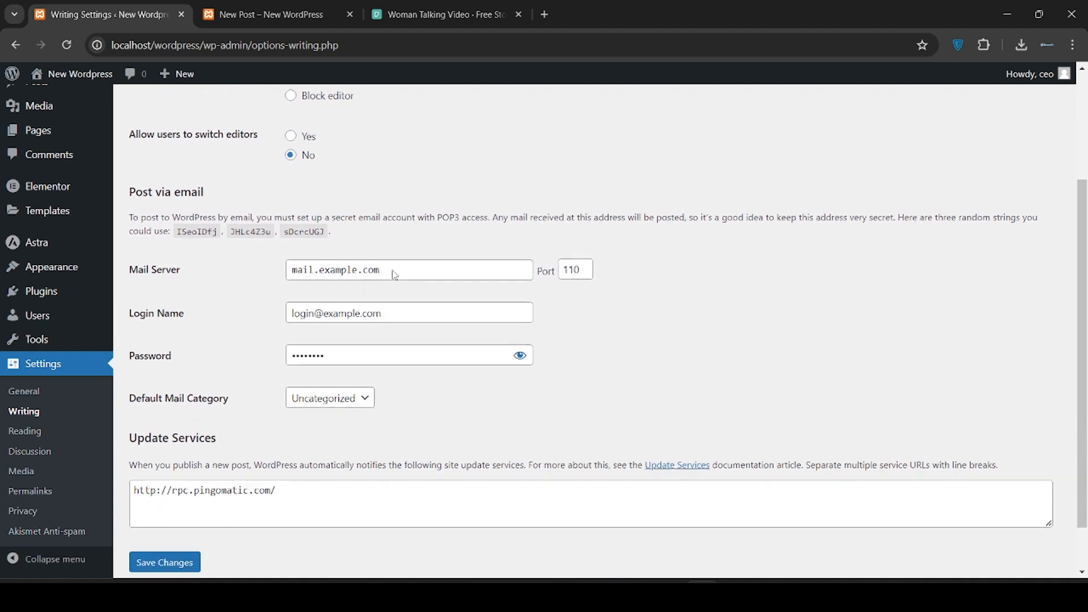
pyautogui.click(389, 255)
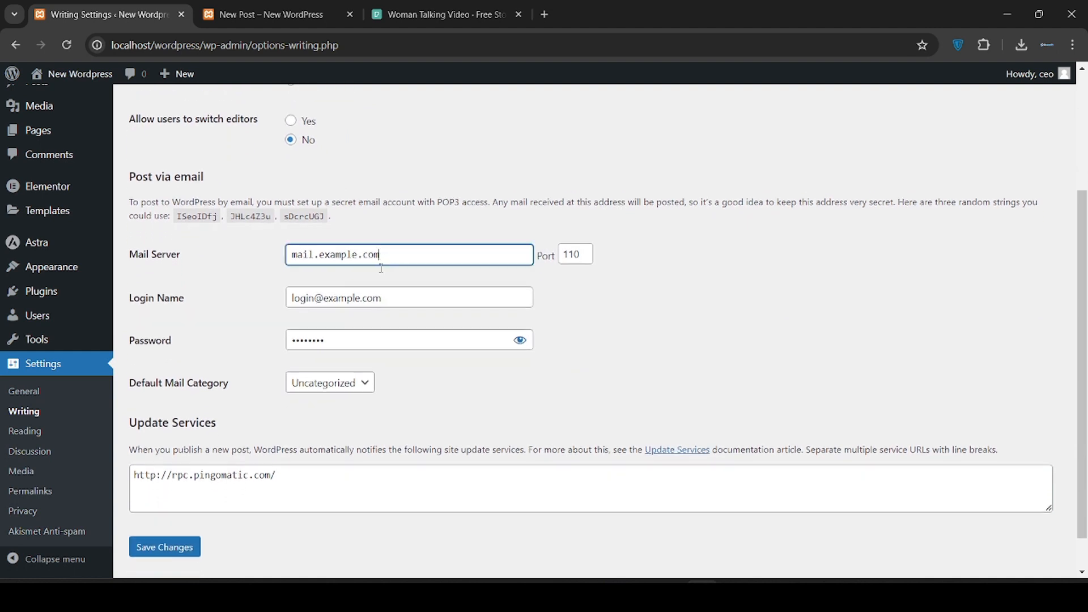
pyautogui.click(401, 296)
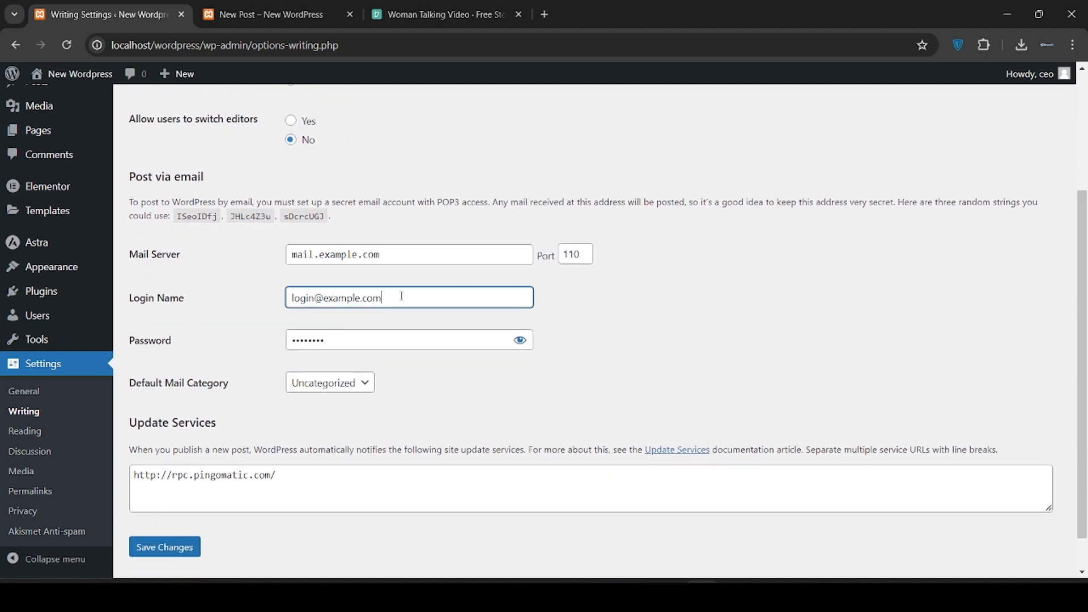
pyautogui.click(401, 332)
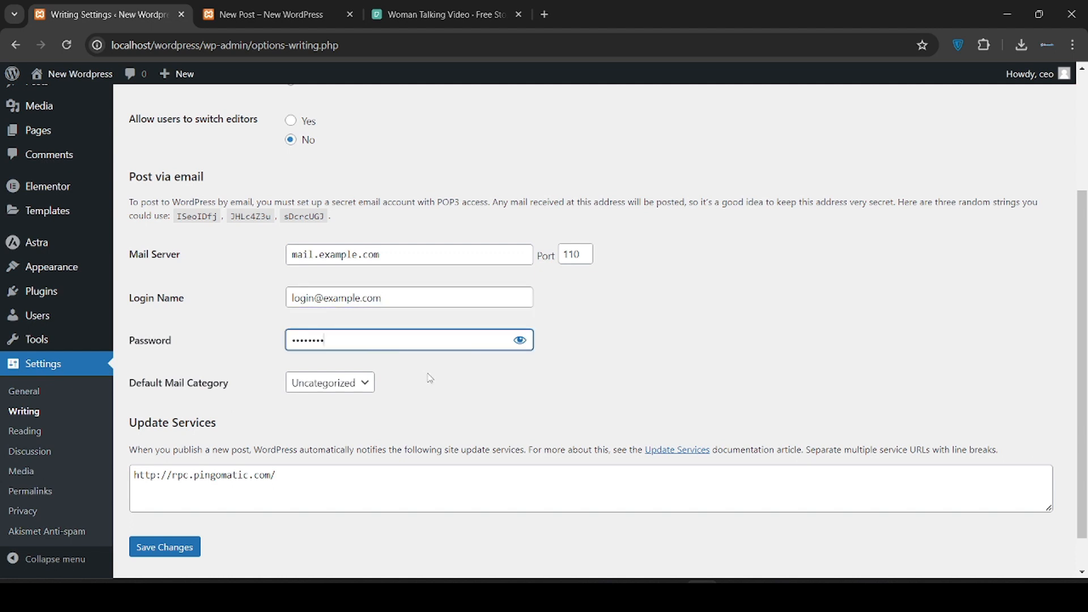
pyautogui.scroll(-1, 430, 378)
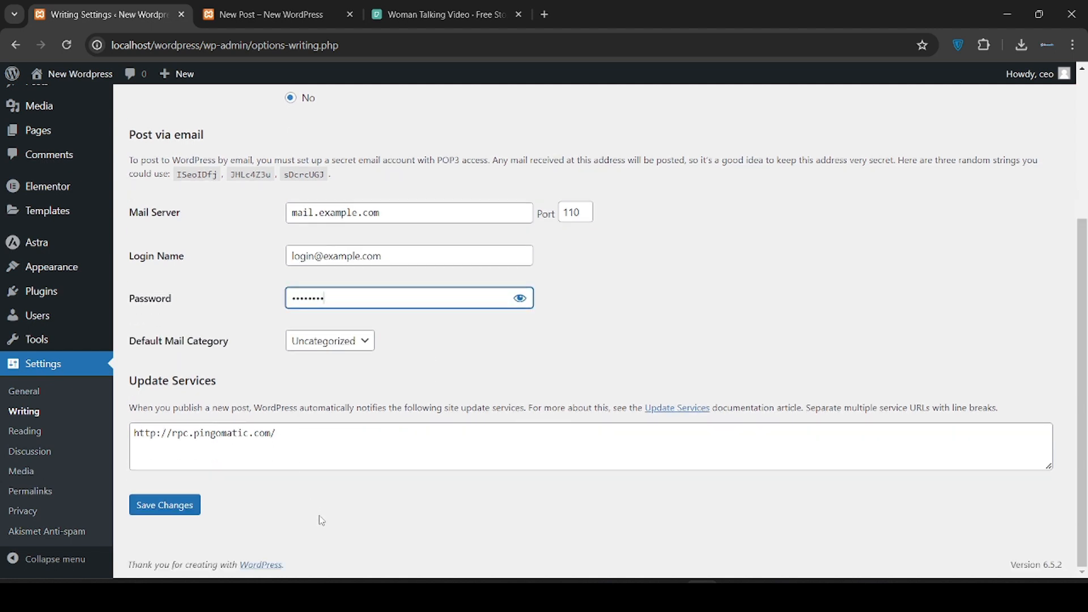
# On Reading settings, switch feeds to Excerpt and back to Full text
pyautogui.click(43, 433)
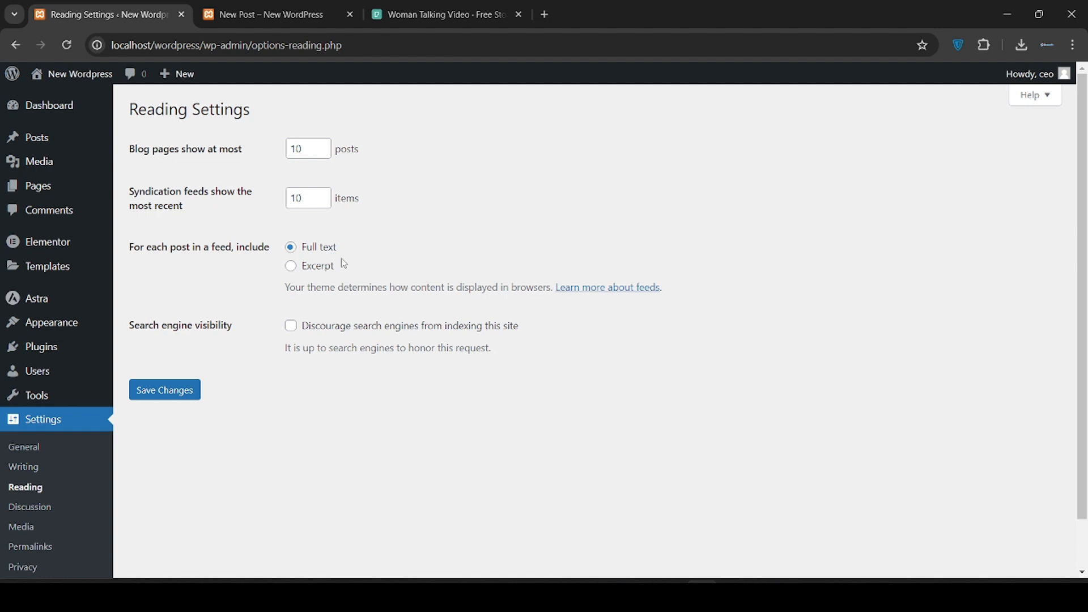
pyautogui.click(324, 272)
pyautogui.click(326, 250)
pyautogui.scroll(-1, 288, 432)
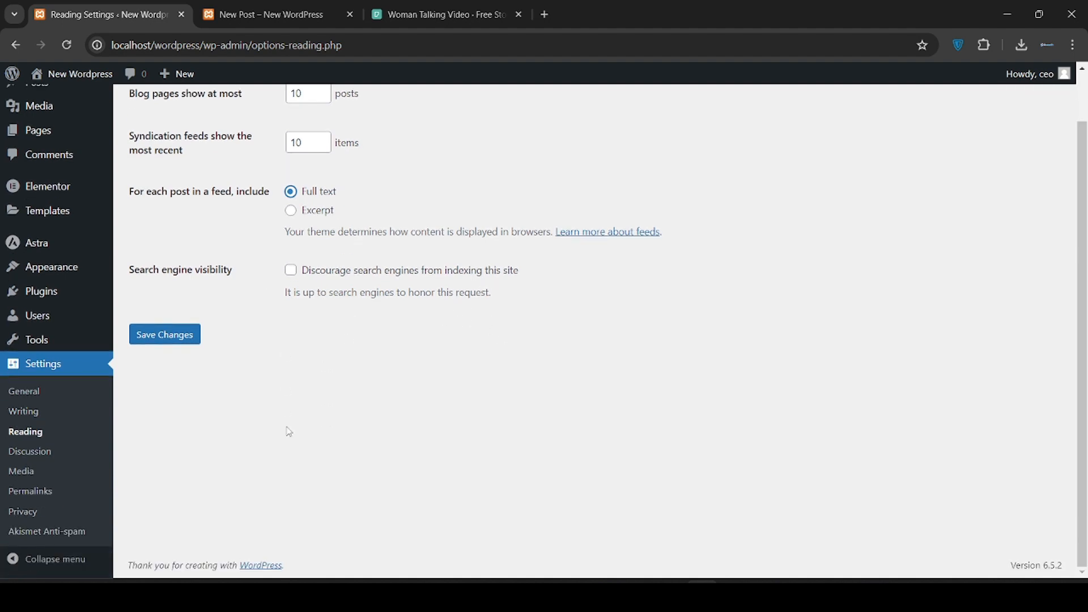
# Open Discussion settings and click into the comment moderation word list
pyautogui.click(29, 451)
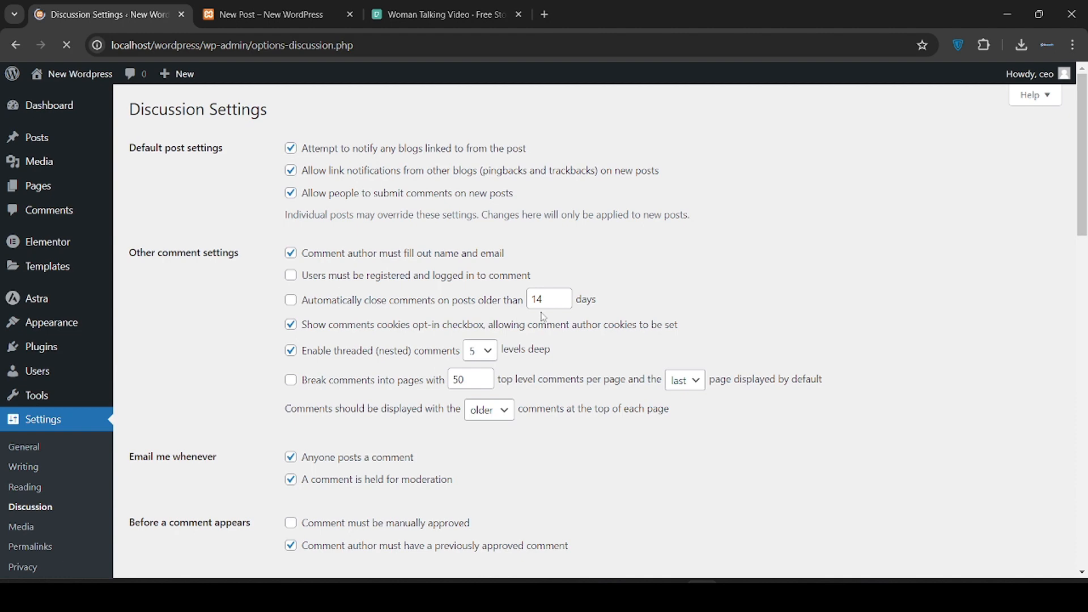
pyautogui.scroll(-1, 542, 351)
pyautogui.scroll(-2, 541, 351)
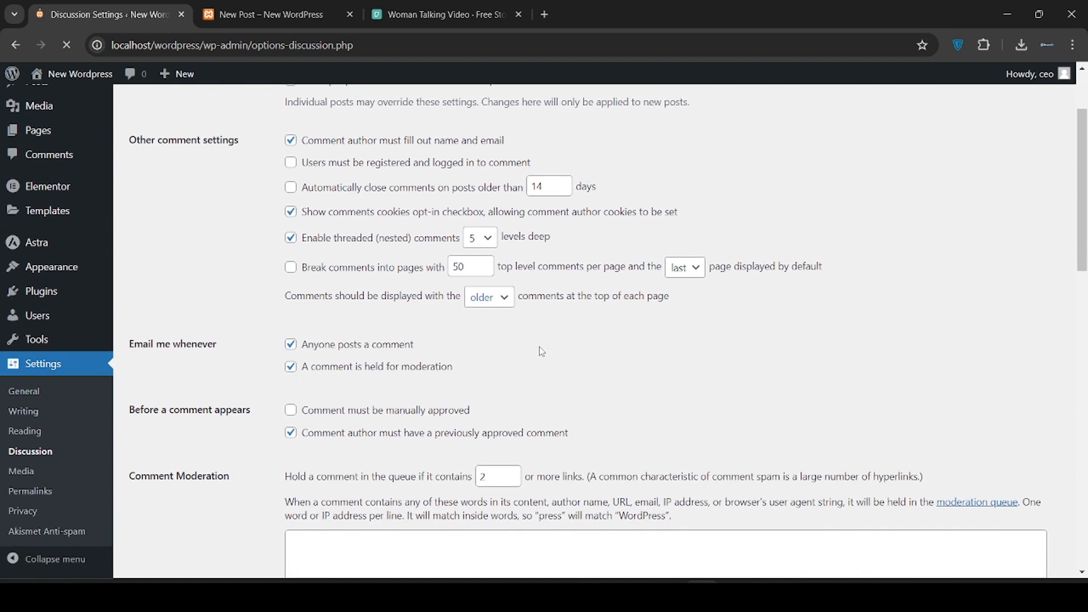
pyautogui.scroll(-2, 542, 352)
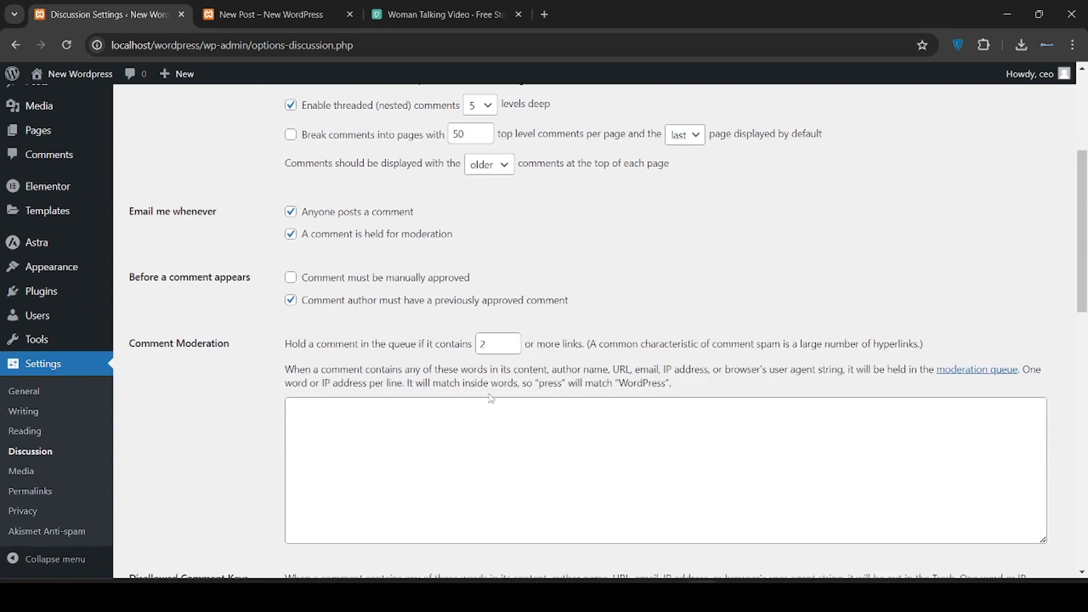
pyautogui.click(448, 425)
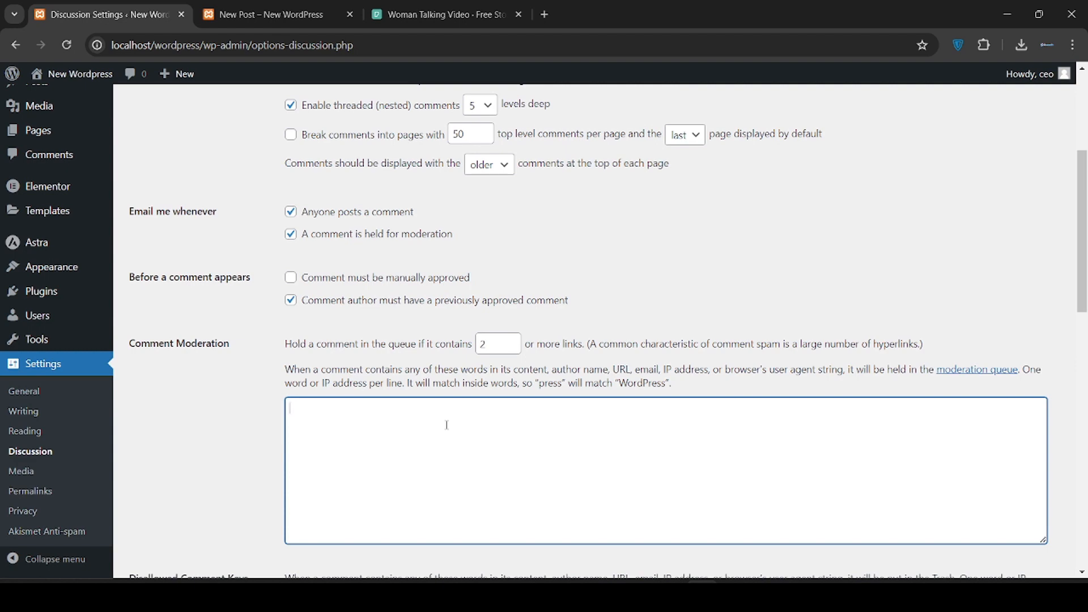
# Scroll through the Avatars section, then go to the Media settings
pyautogui.scroll(-1, 447, 425)
pyautogui.scroll(-5, 396, 414)
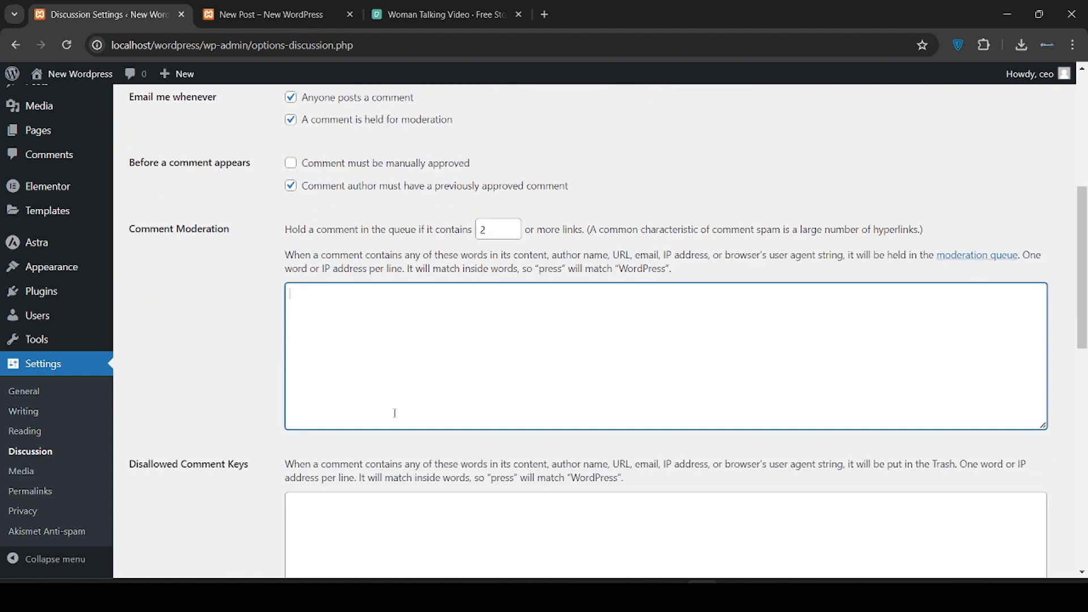
pyautogui.scroll(-2, 423, 417)
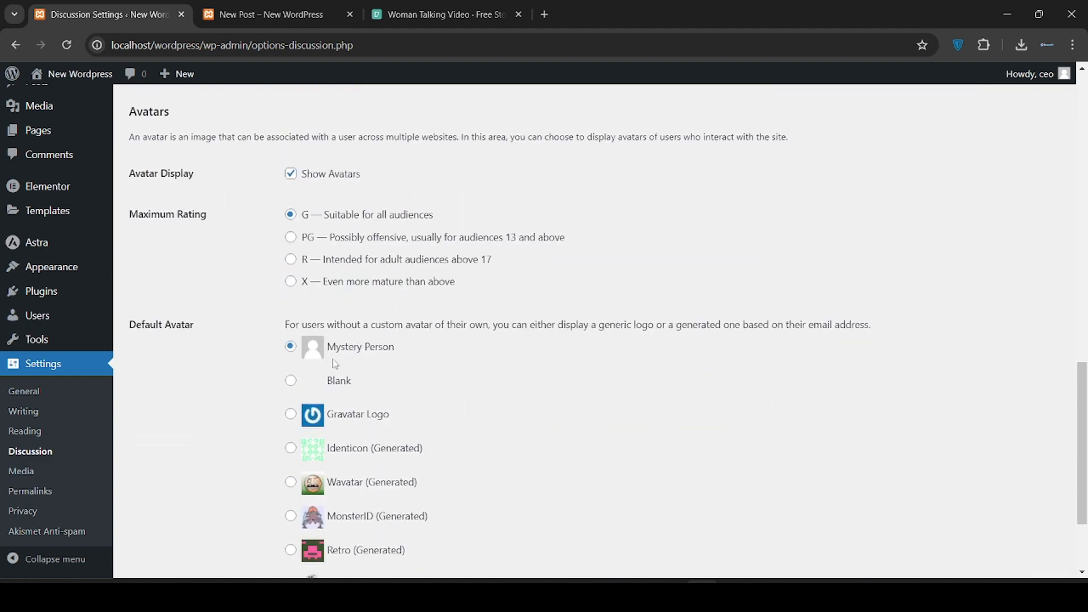
pyautogui.scroll(-2, 383, 419)
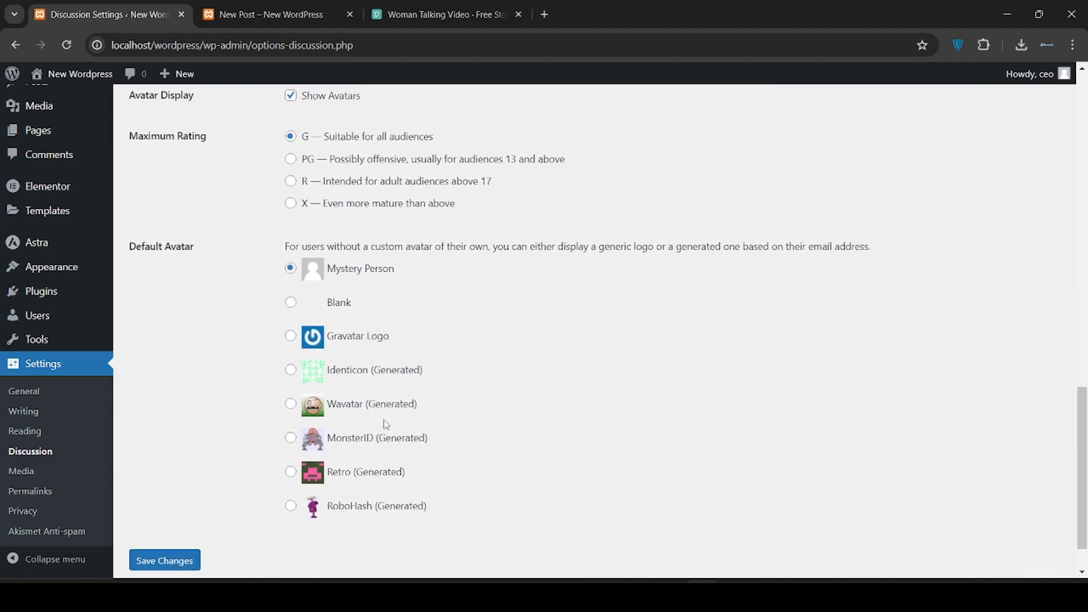
pyautogui.scroll(1, 361, 466)
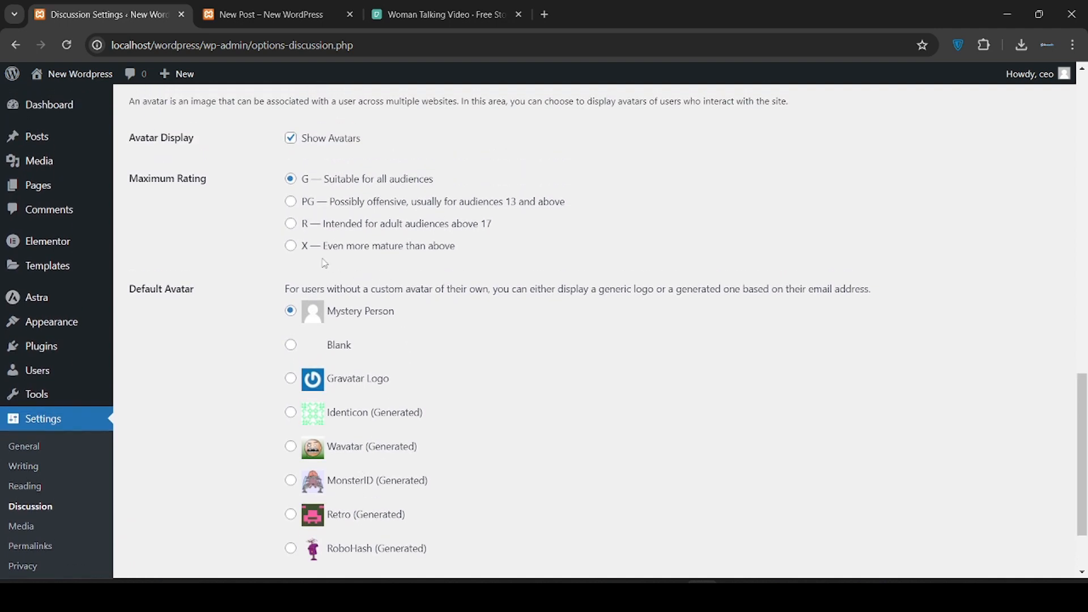
pyautogui.scroll(-2, 228, 361)
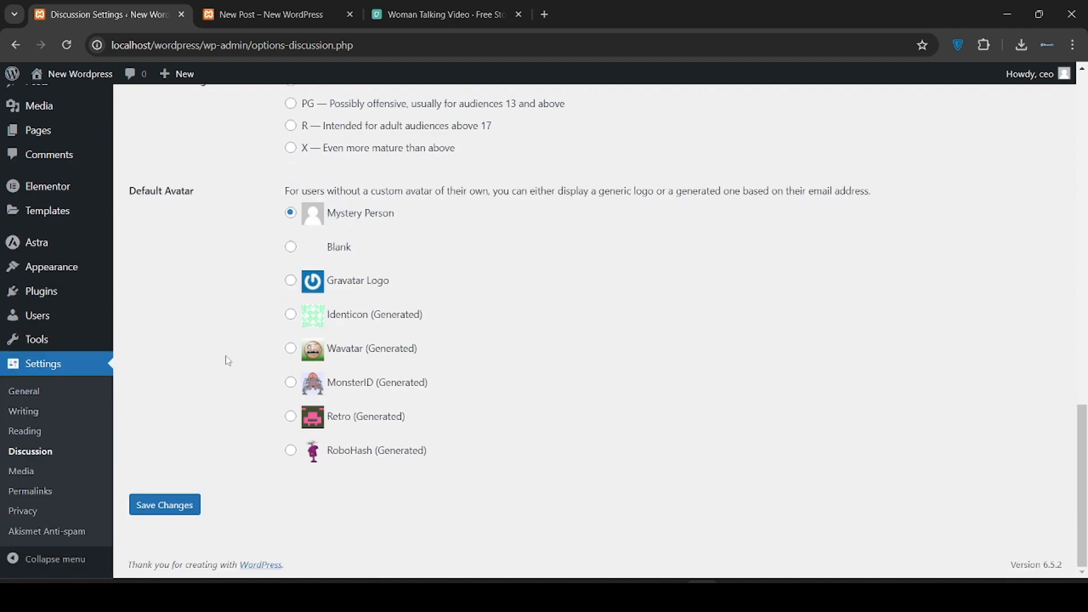
pyautogui.click(21, 471)
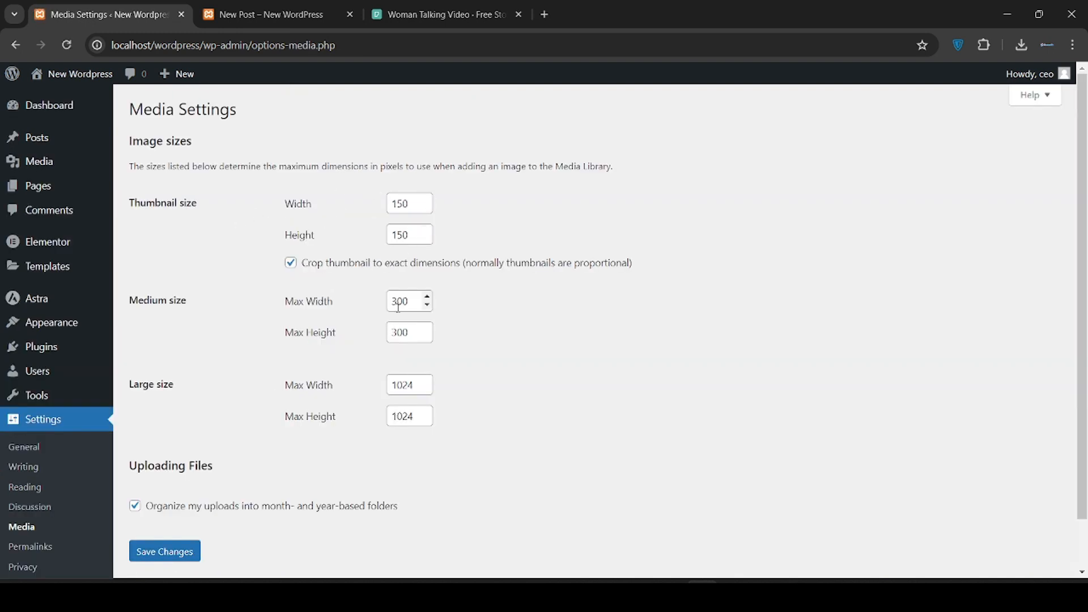
# Scroll past the 150×150, 300×300 and 1024×1024 image sizes to the uploads folder option
pyautogui.scroll(-2, 399, 306)
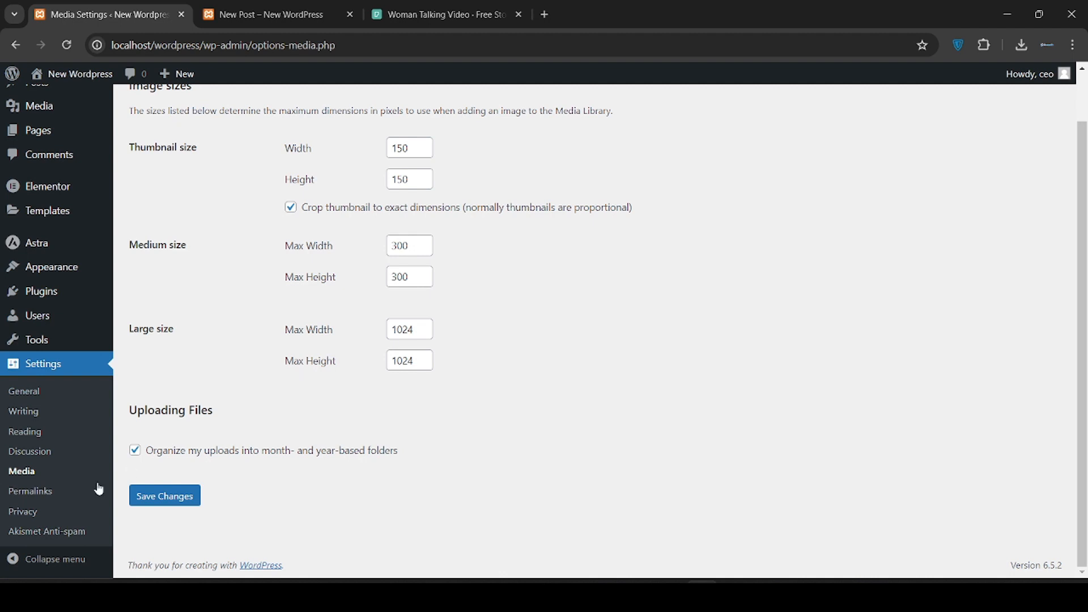
# Select the Post name permalink structure, then continue to the Privacy settings
pyautogui.click(54, 496)
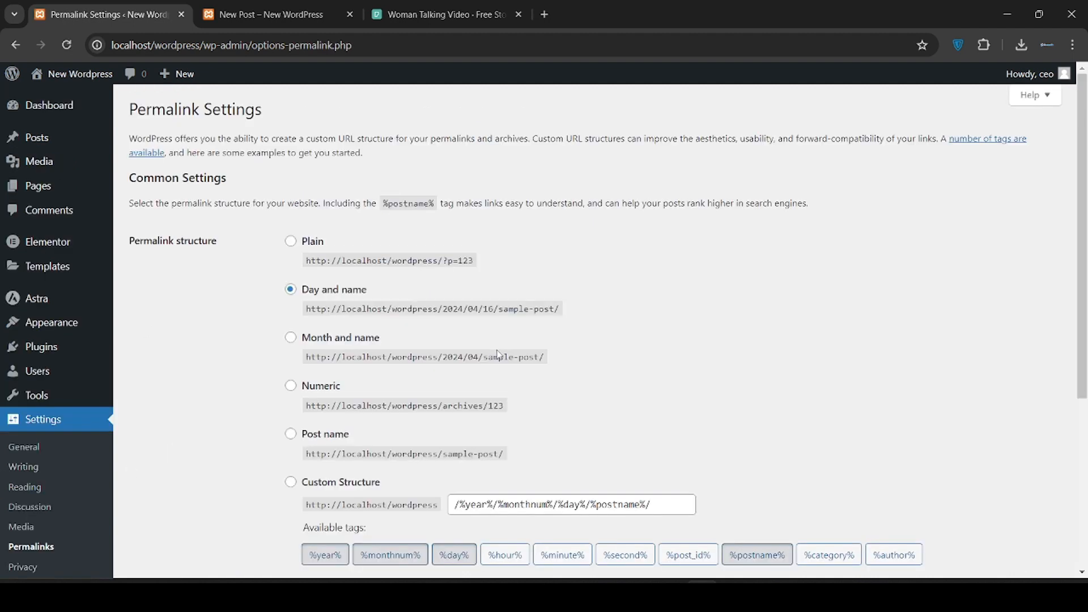
pyautogui.scroll(-1, 487, 431)
pyautogui.scroll(-1, 487, 431)
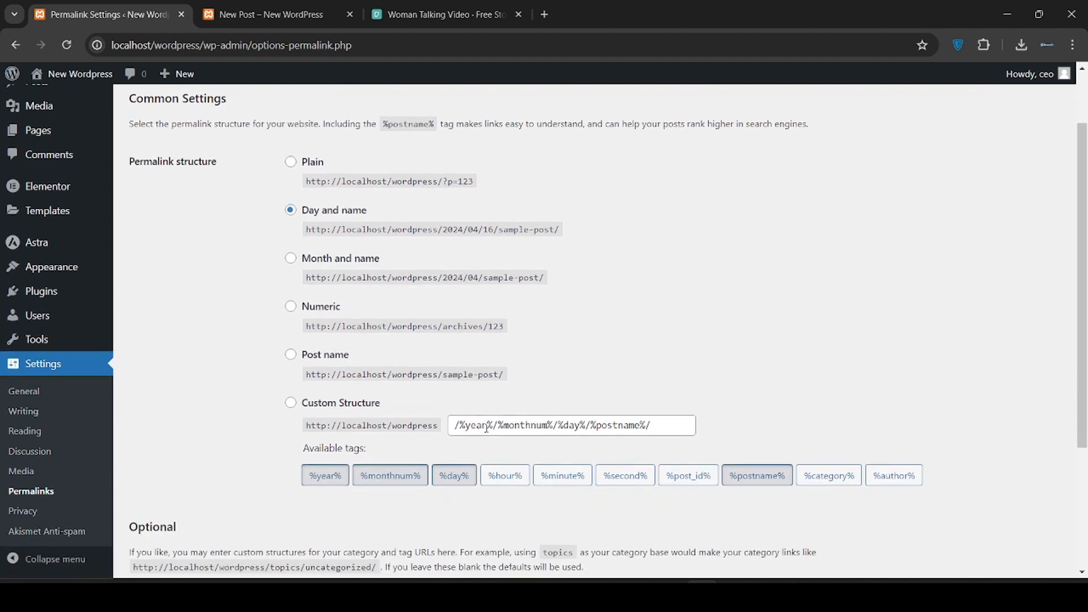
pyautogui.click(314, 361)
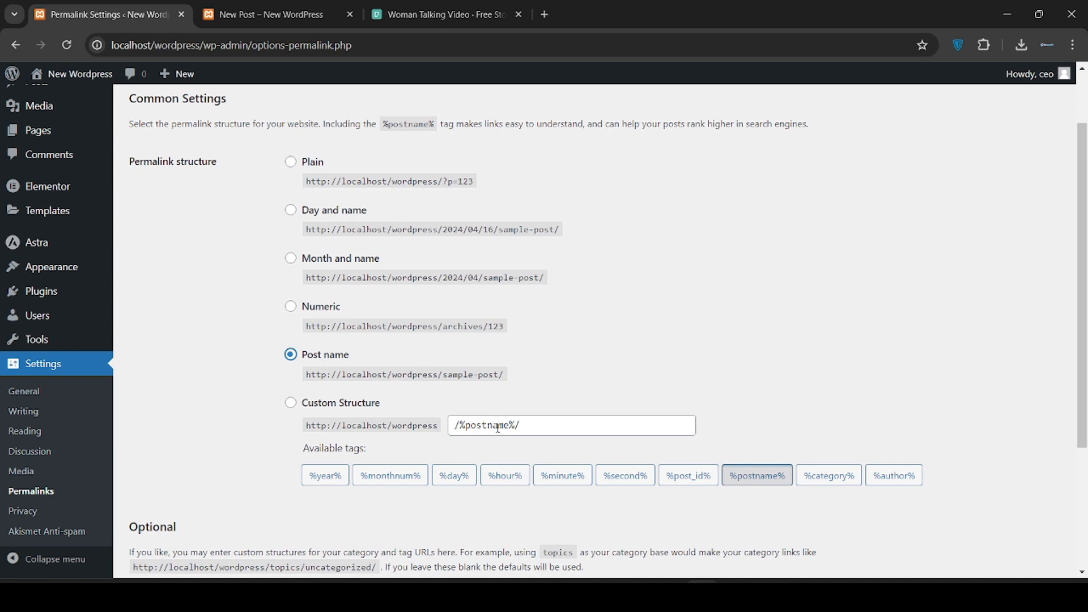
pyautogui.scroll(-3, 492, 422)
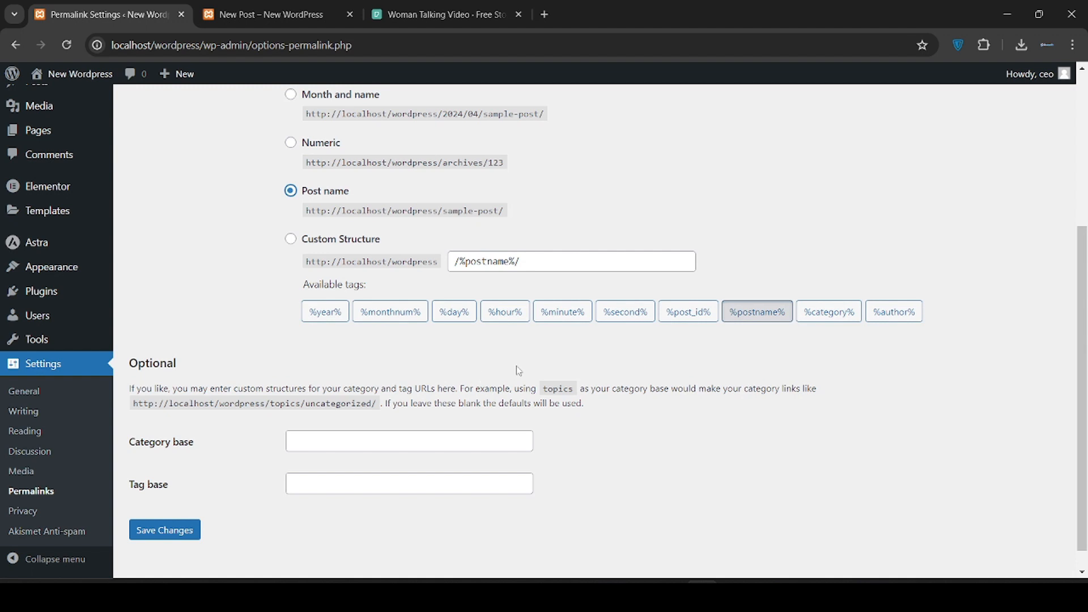
pyautogui.scroll(-1, 519, 372)
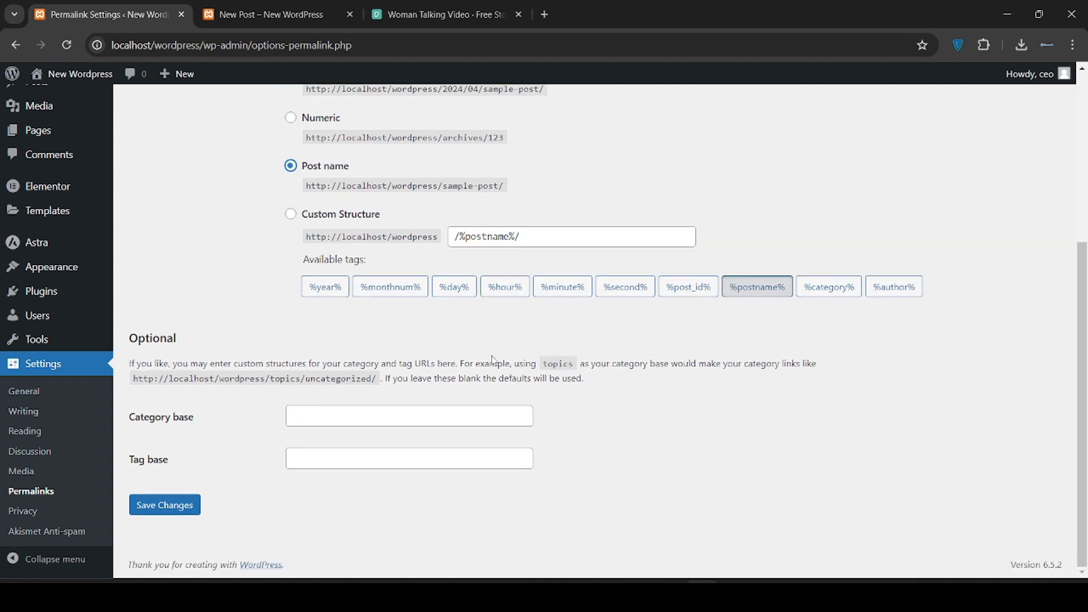
pyautogui.scroll(3, 493, 361)
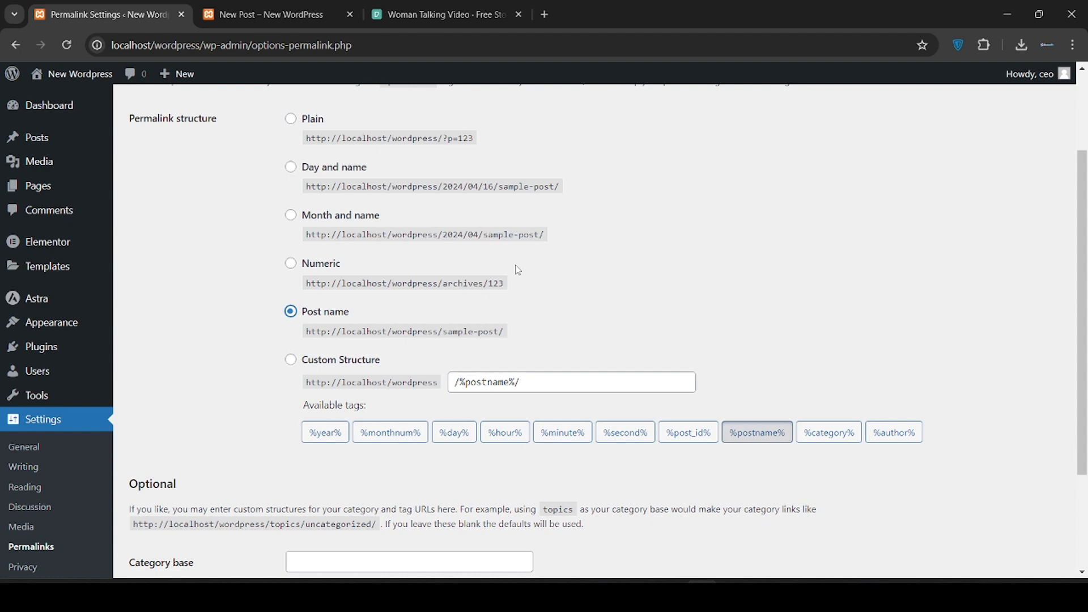
pyautogui.scroll(-3, 517, 270)
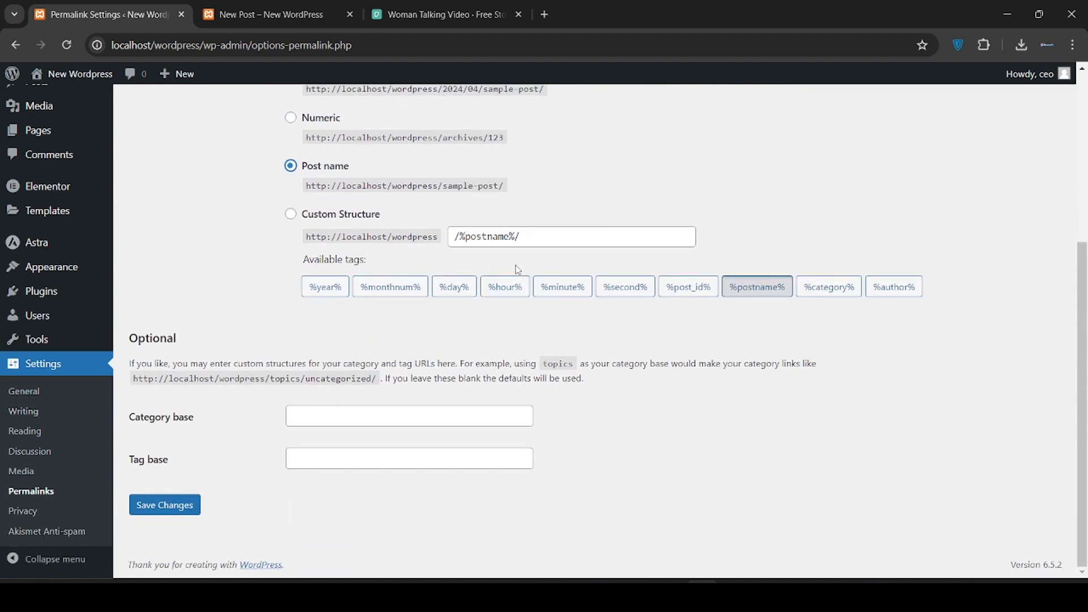
pyautogui.click(22, 511)
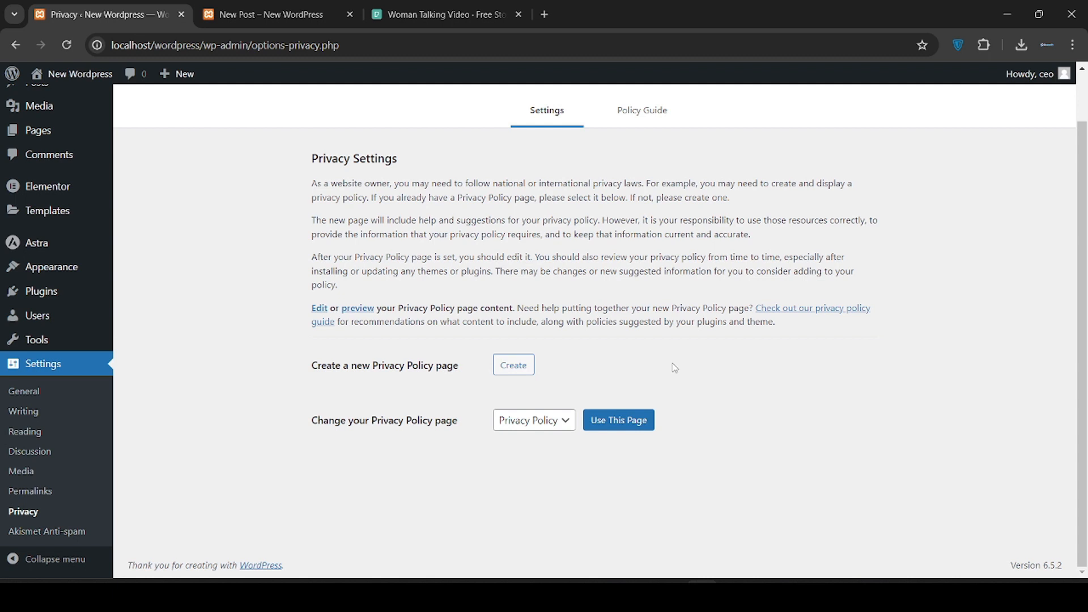
# Scroll back up to the Privacy Settings heading, with Privacy Policy as the assigned policy page
pyautogui.scroll(1, 674, 368)
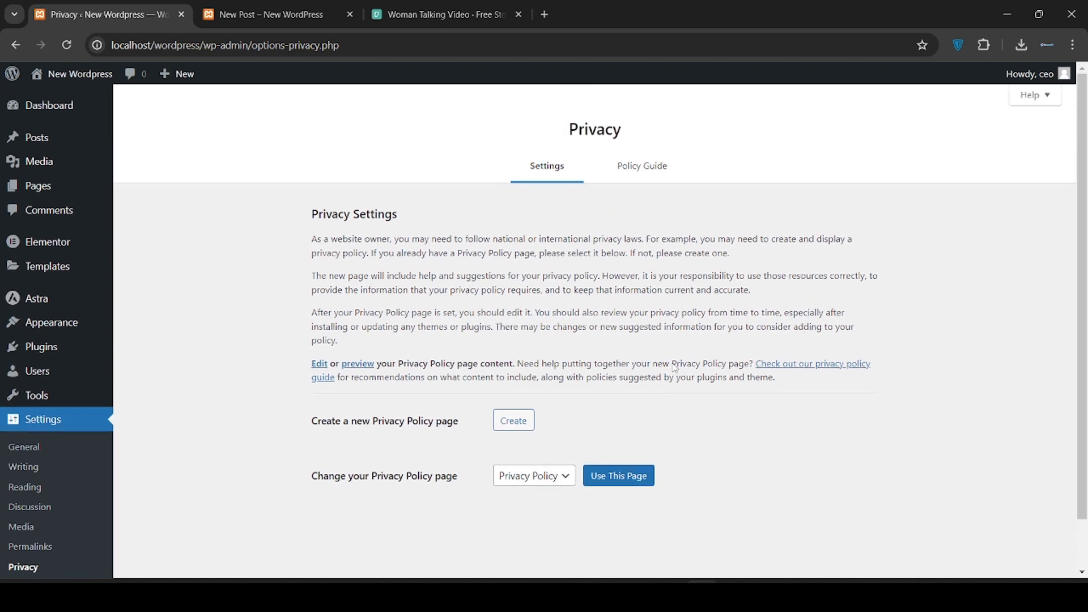
# On the Dashboard, dismiss the Elementor update notice and collapse and re-expand the Elementor Overview widget
pyautogui.click(43, 113)
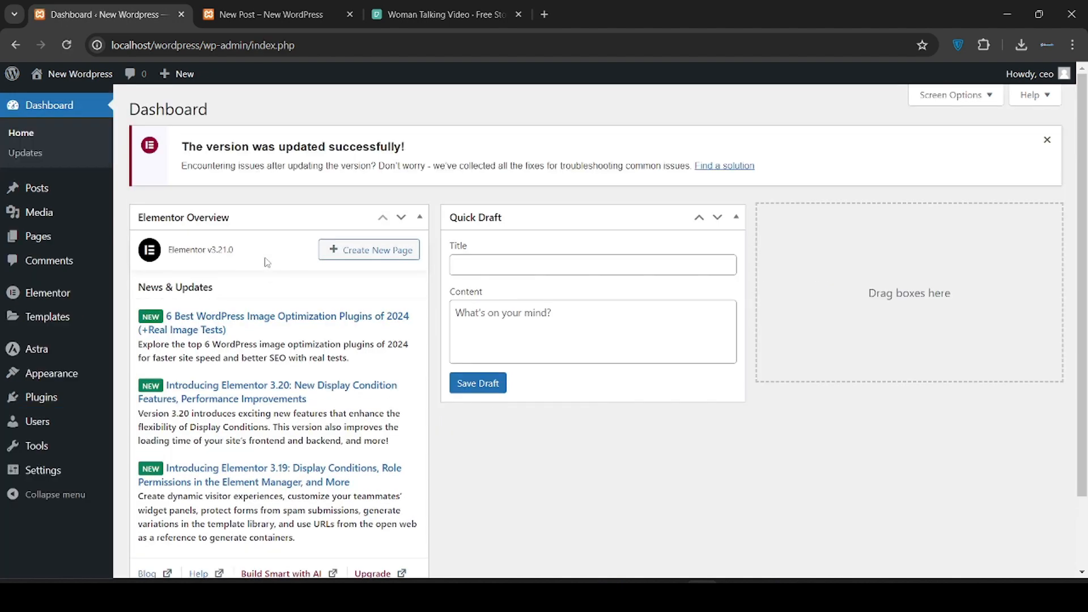
pyautogui.click(1047, 140)
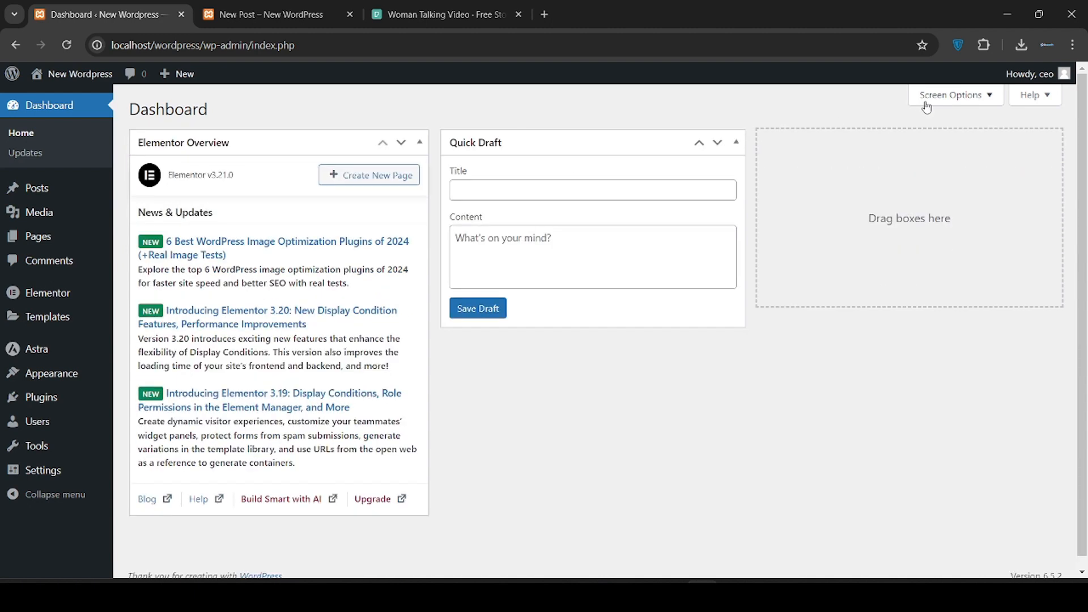
pyautogui.click(275, 143)
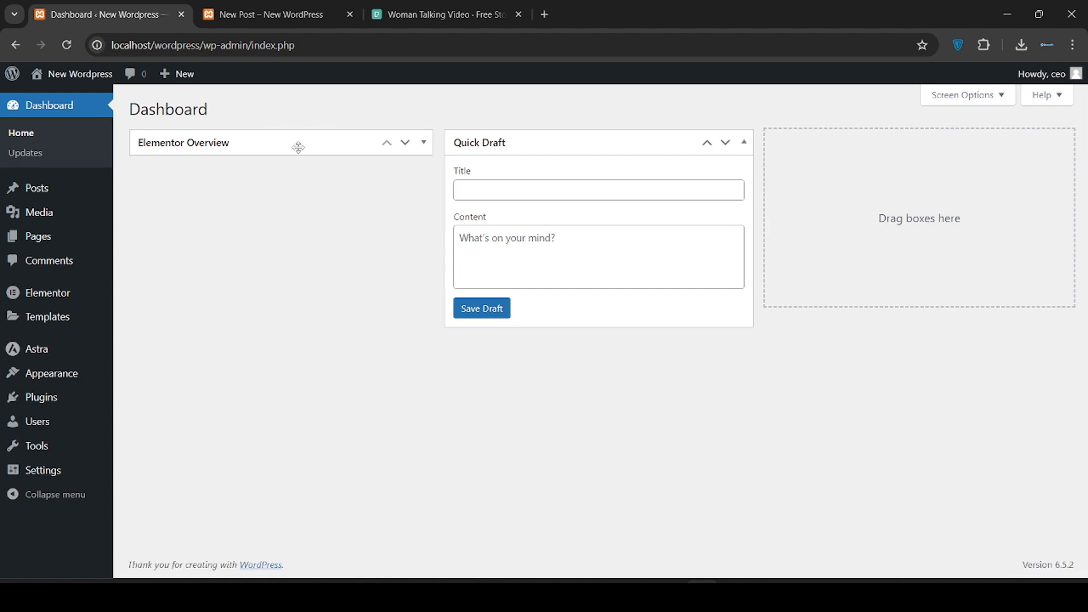
pyautogui.click(299, 148)
pyautogui.click(298, 147)
pyautogui.click(298, 147)
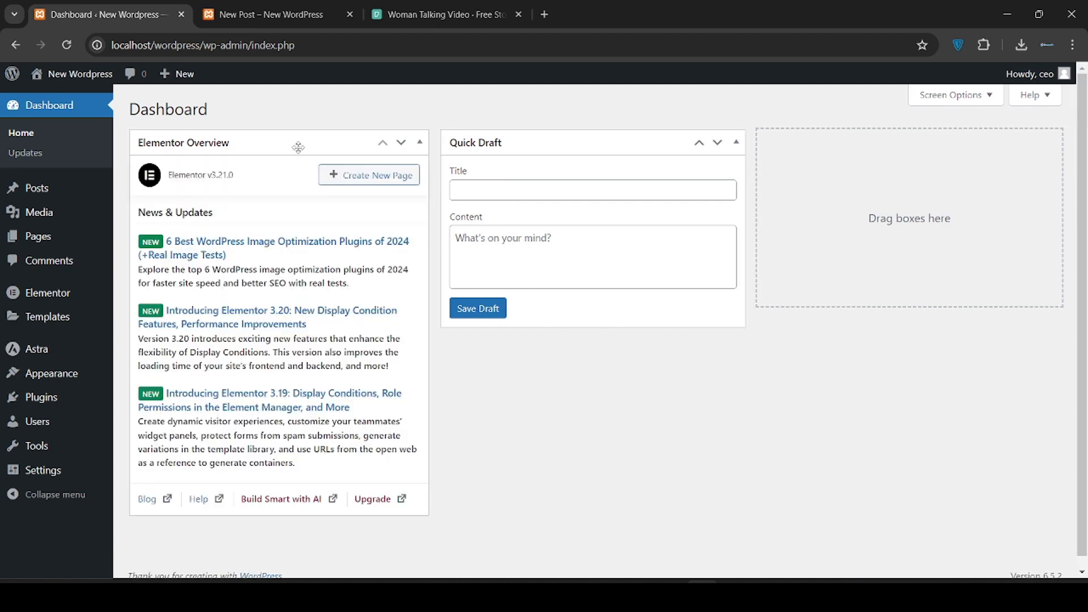
# Hide the Elementor Overview widget through Screen Options, then log out of the site
pyautogui.click(948, 97)
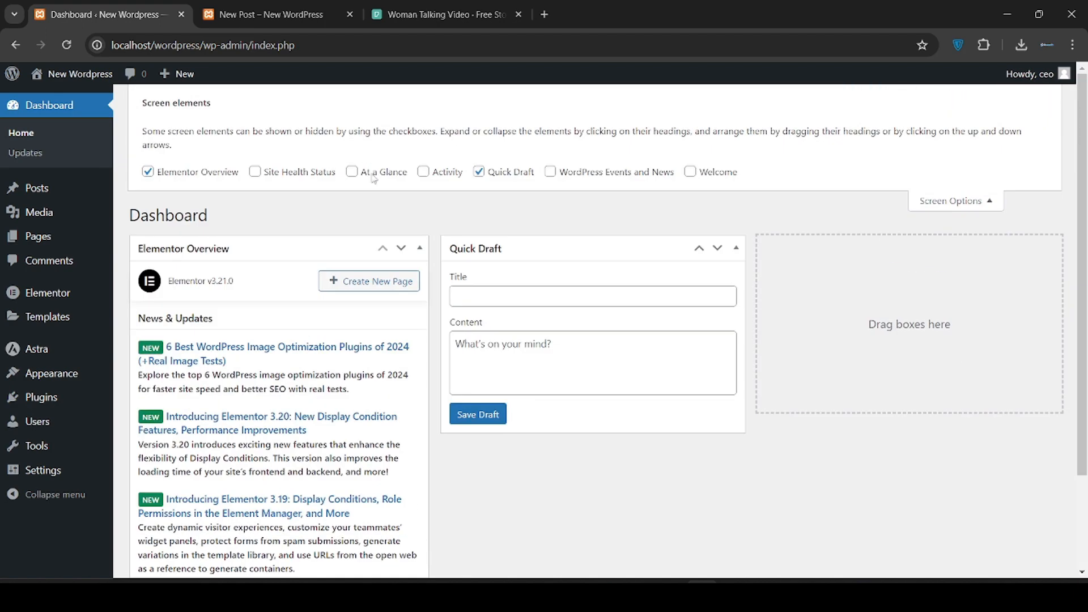
pyautogui.click(185, 177)
pyautogui.click(961, 187)
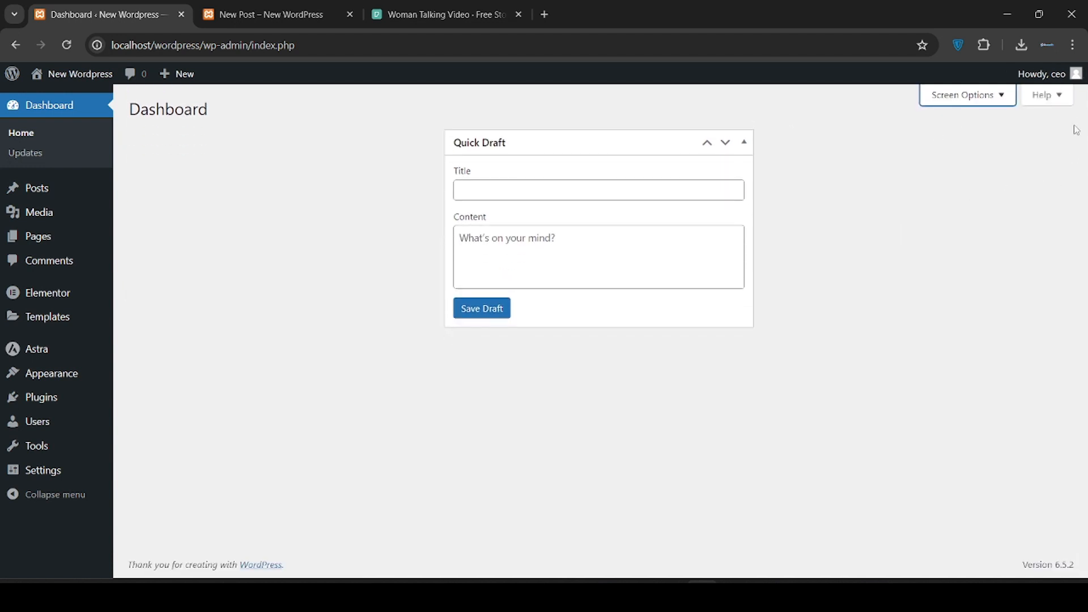
pyautogui.moveTo(1071, 87)
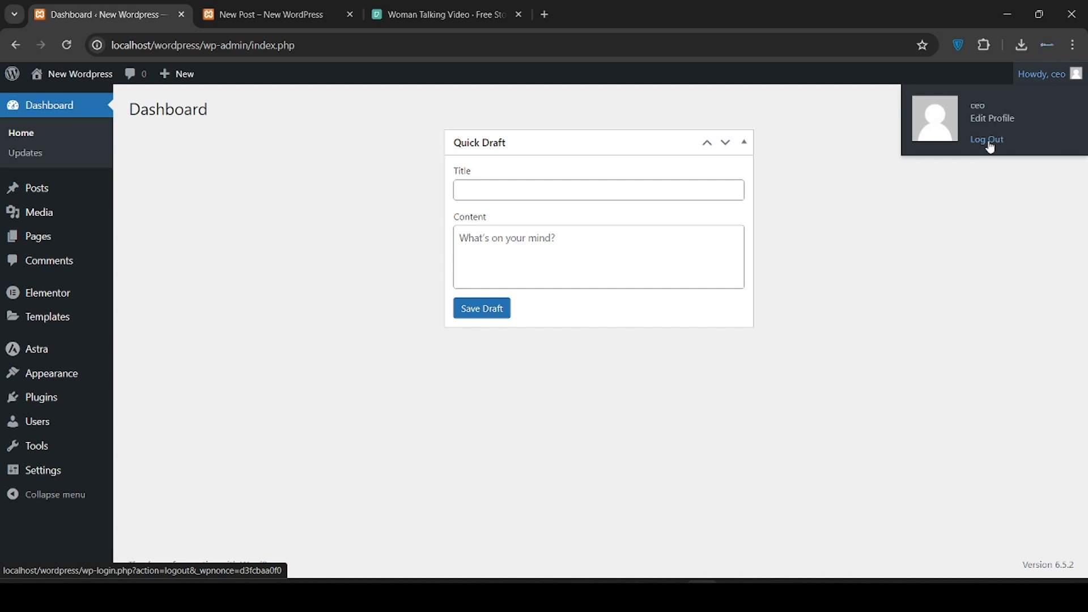
pyautogui.click(988, 139)
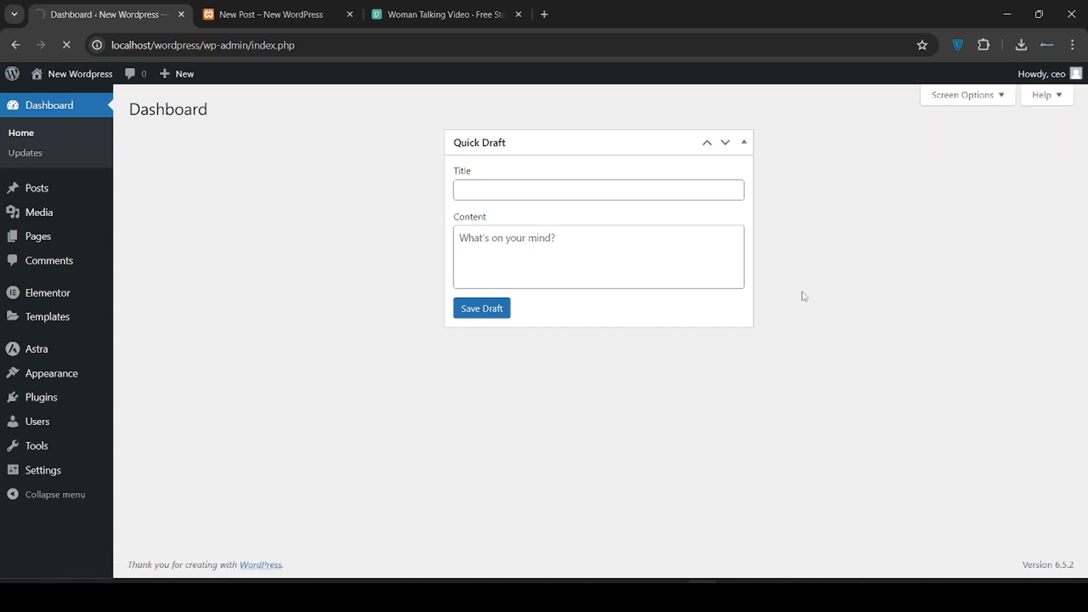